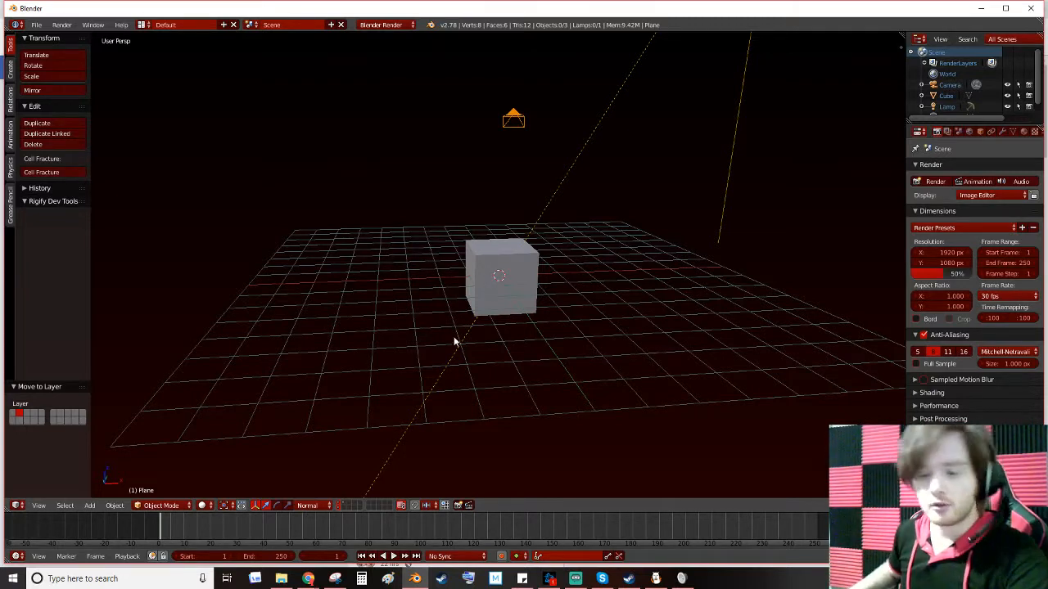
Select the cube and set the active keying set to LocRotScale
middle_drag(471, 354, 513, 362)
right_click(511, 280)
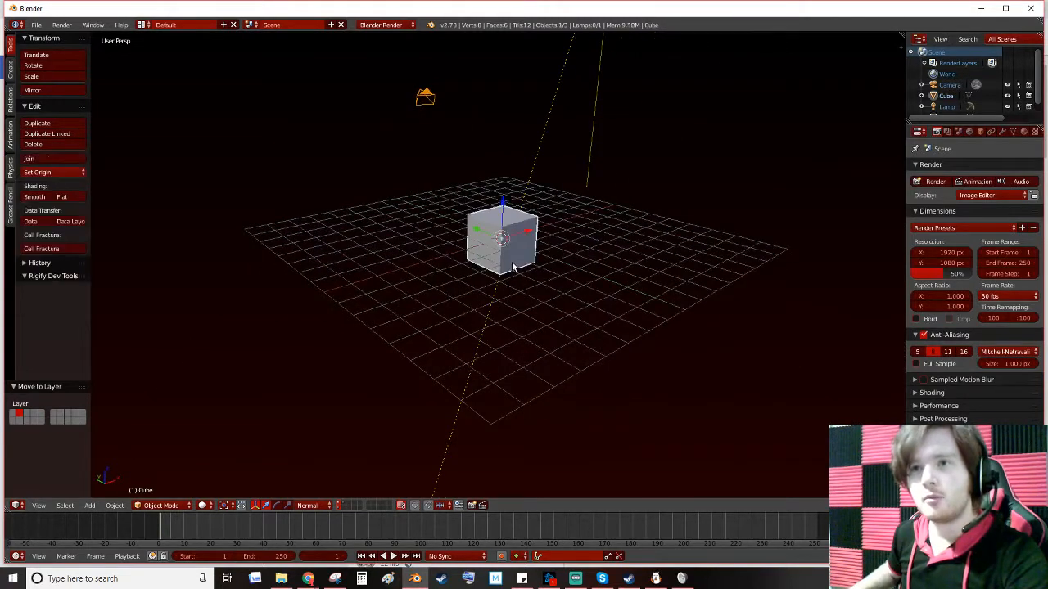
middle_drag(511, 283, 536, 337)
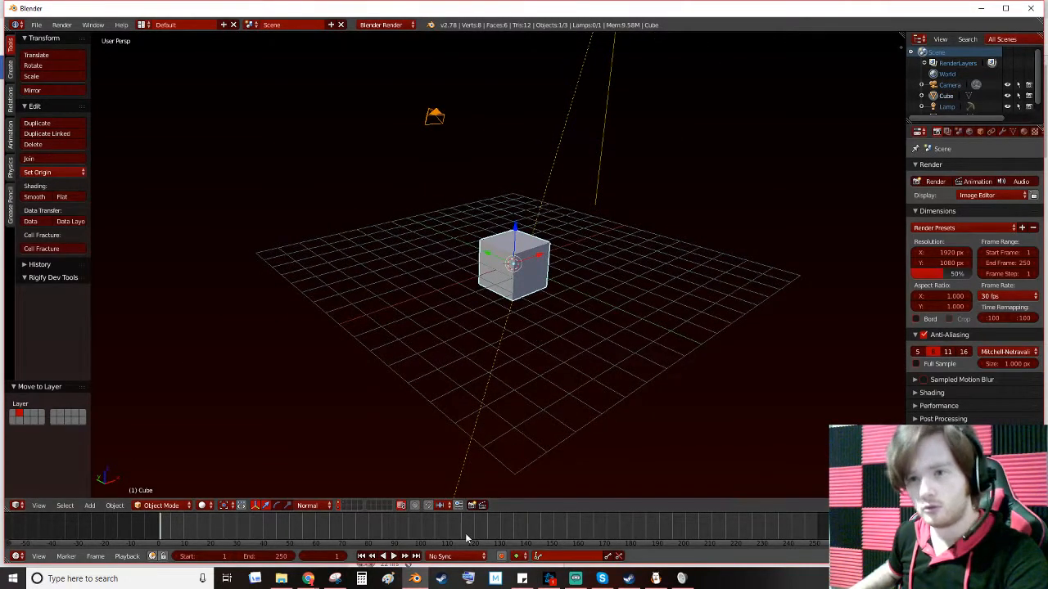
click(573, 557)
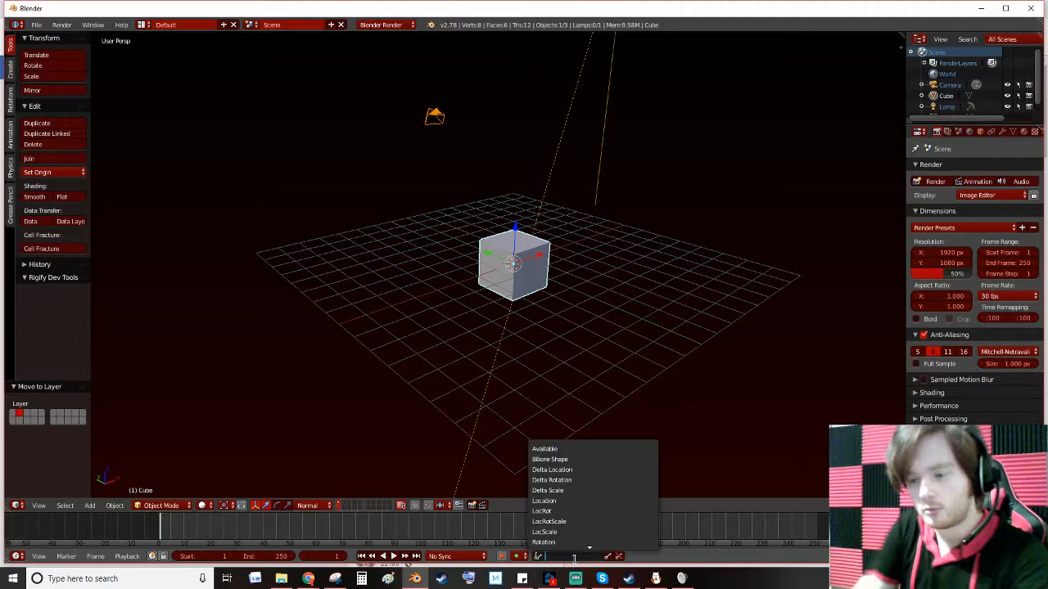
text(locrots)
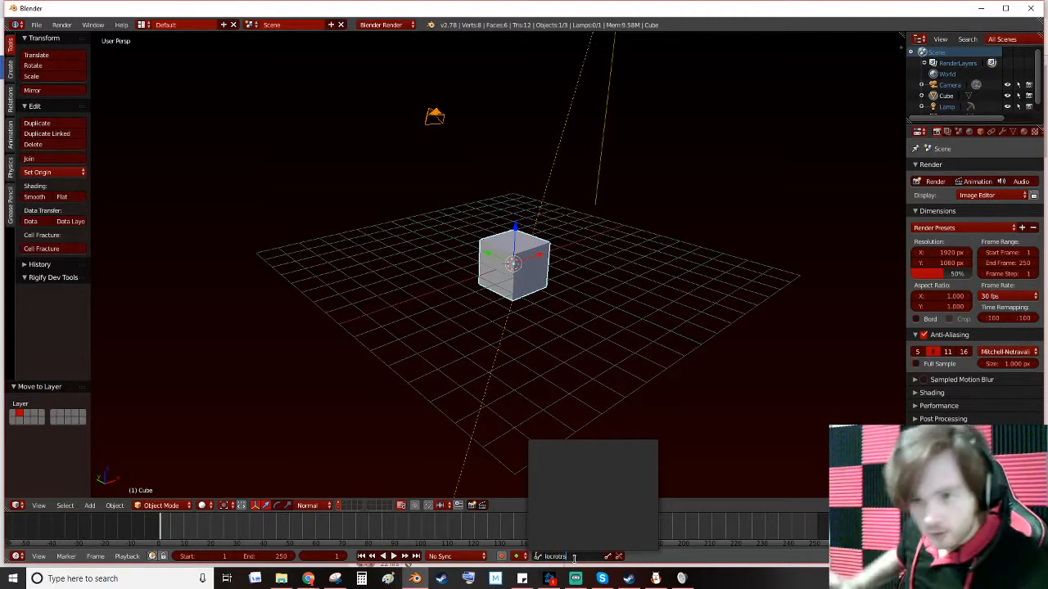
key(BackSpace)
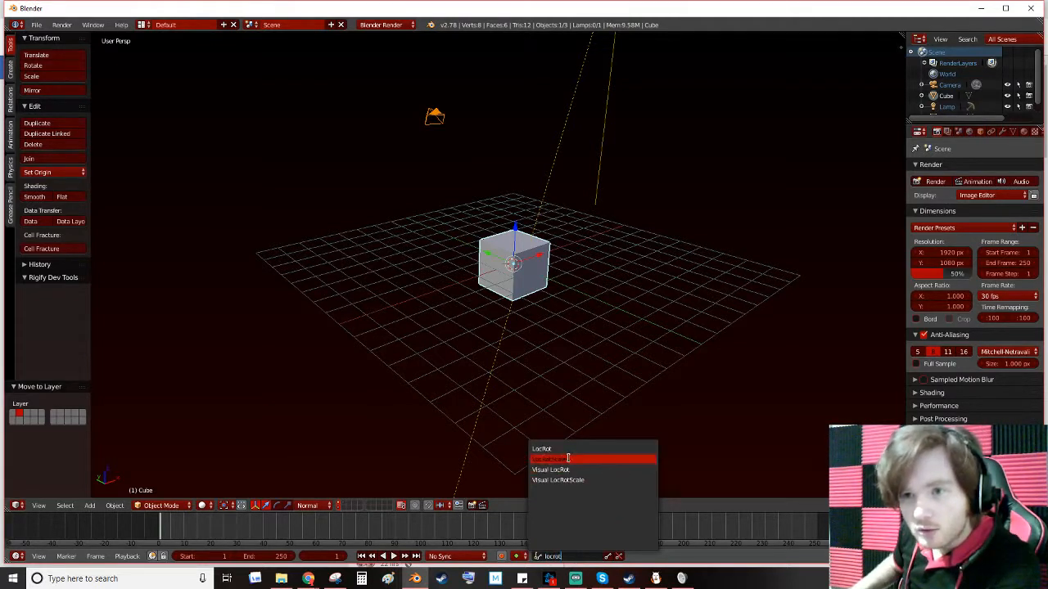
click(565, 459)
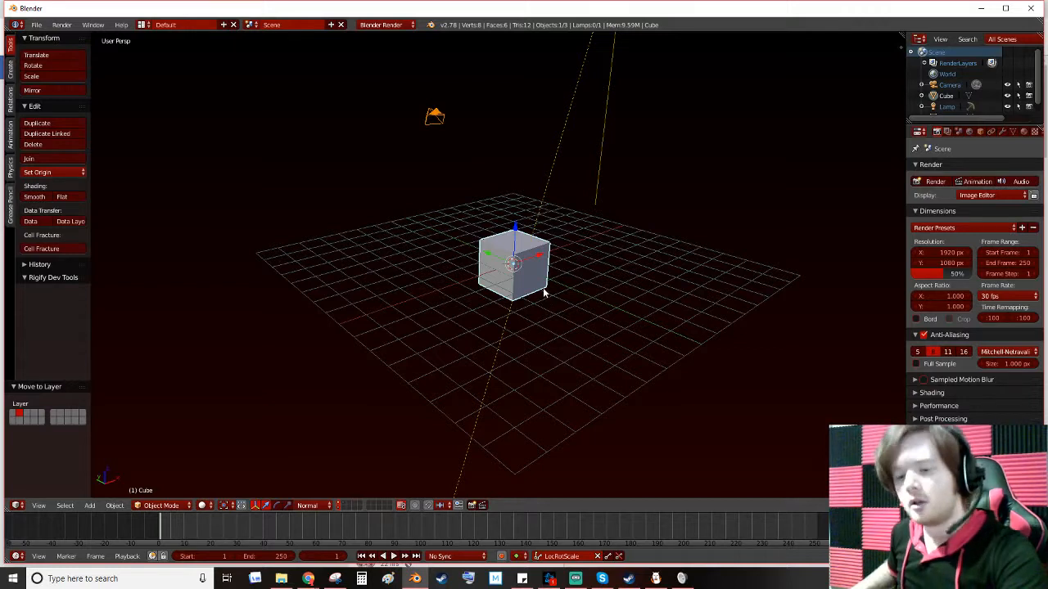
Scale the cube along X to about 0.165 and insert a LocRotScale keyframe at frame 1
key(s)
key(x)
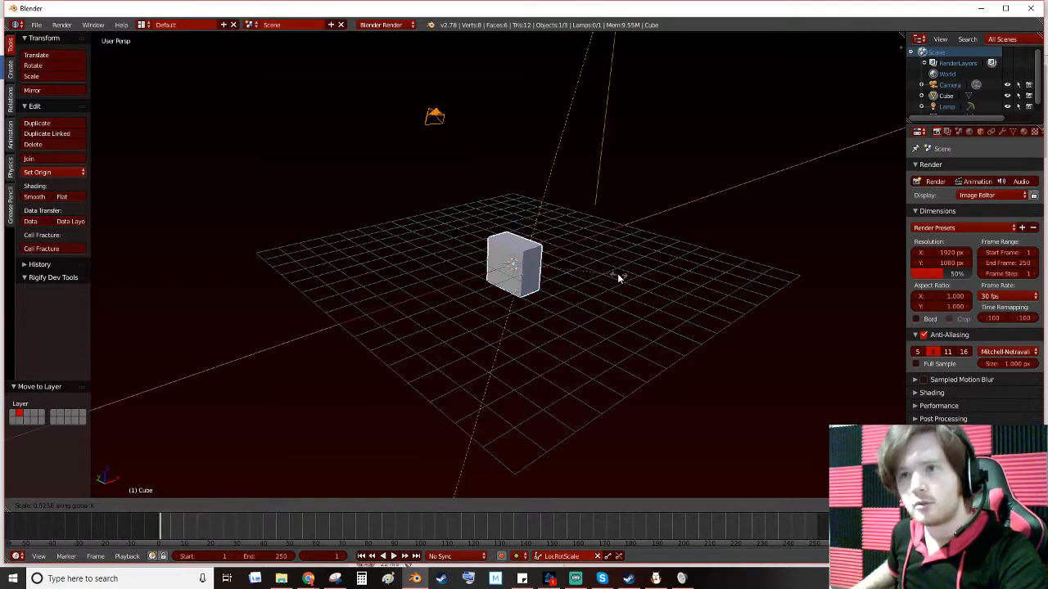
click(534, 307)
middle_drag(534, 307, 574, 323)
key(KP_5)
key(i)
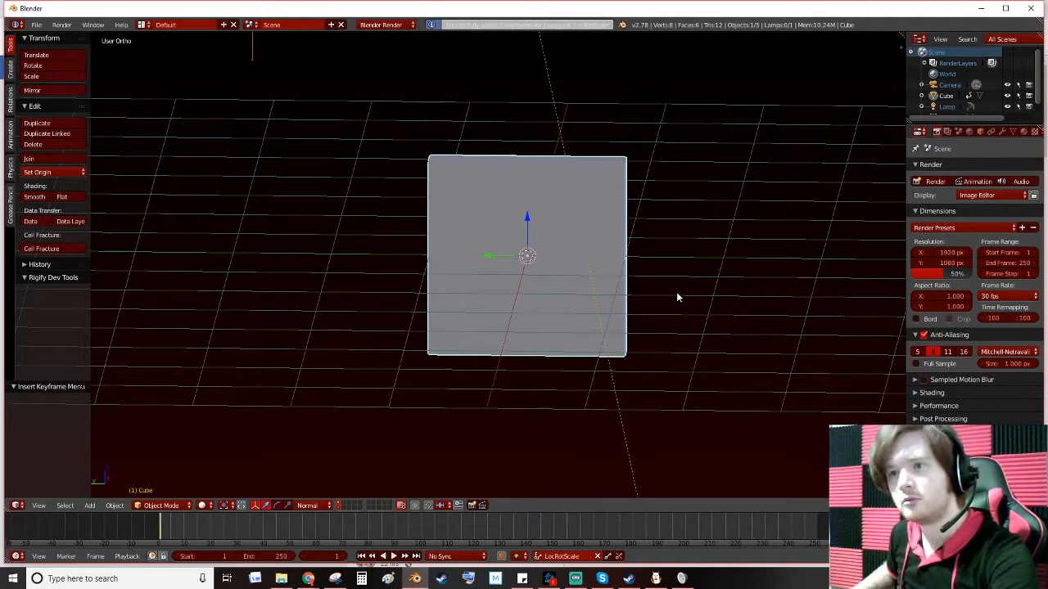
Switch to the rotation manipulator, show the cube's transform properties, and try rotating the cube about the X axis
click(277, 505)
drag(563, 237, 549, 328)
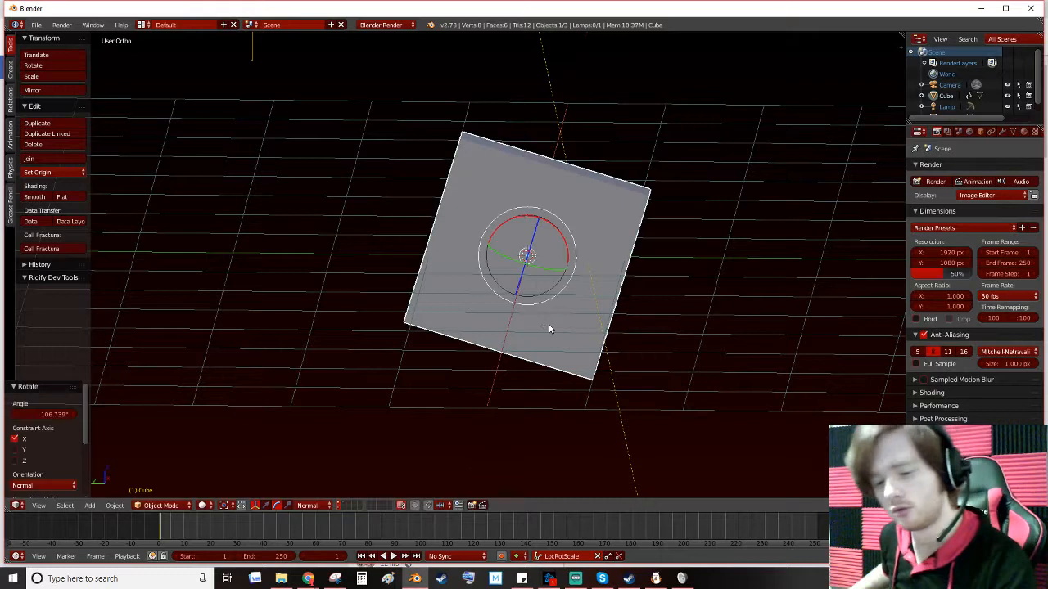
key(ctrl+z)
key(n)
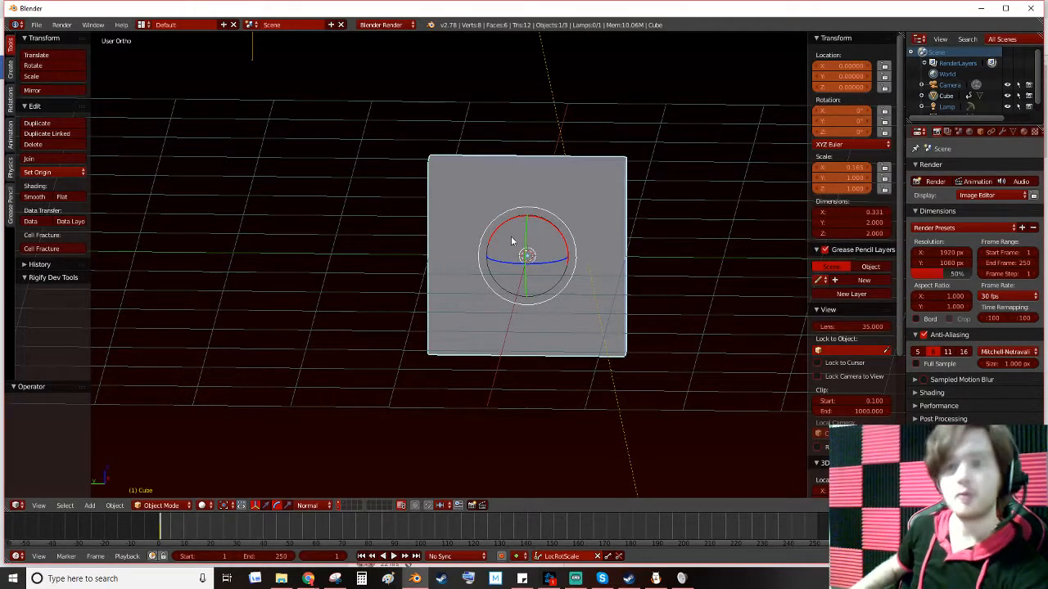
key(r)
key(x)
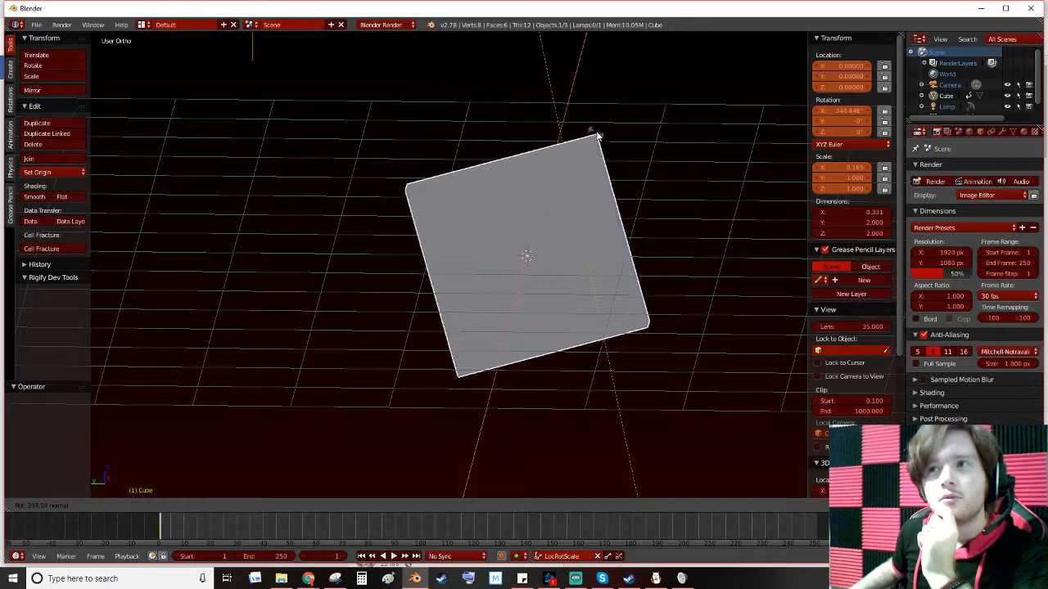
click(560, 196)
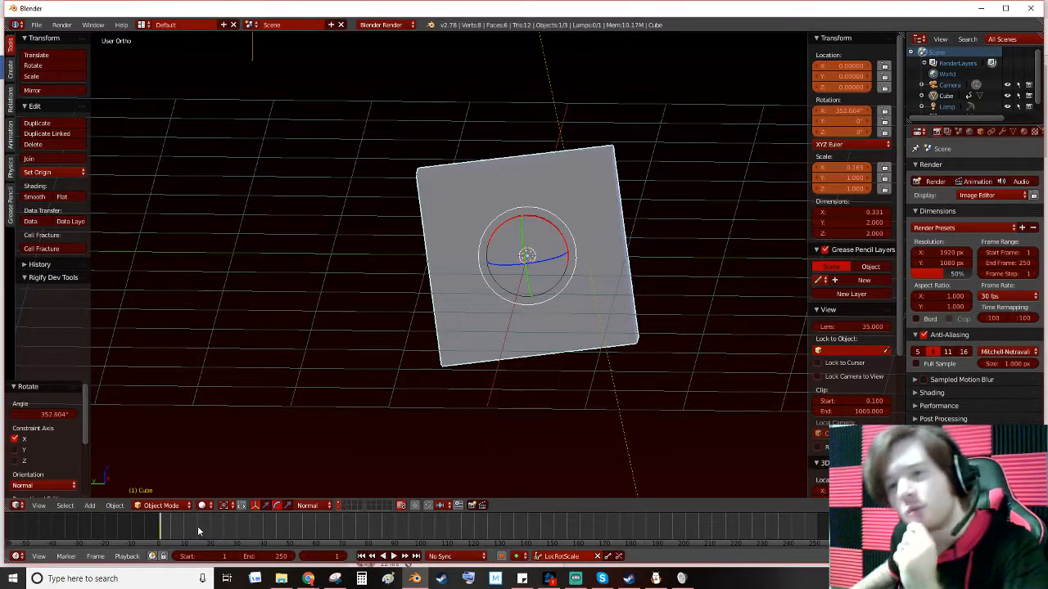
Go to frame 30, rotate the cube a full 360° about X, and insert a LocRotScale keyframe
key(alt+a)
drag(177, 526, 237, 533)
key(alt+a)
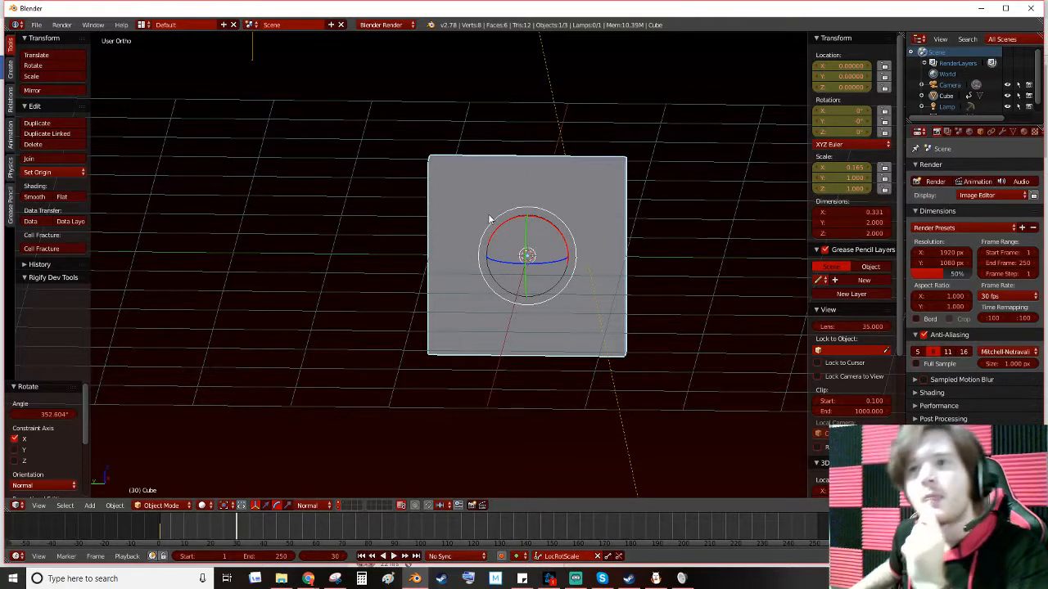
drag(548, 227, 626, 100)
key(i)
Play the cube's rotation animation from the first frame and stop it
click(362, 556)
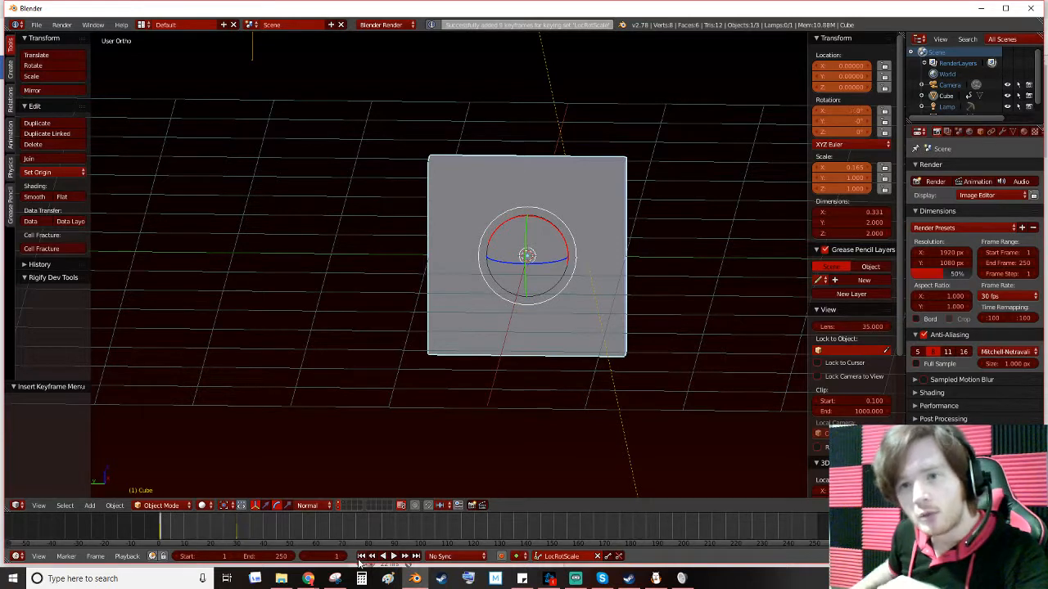
click(394, 556)
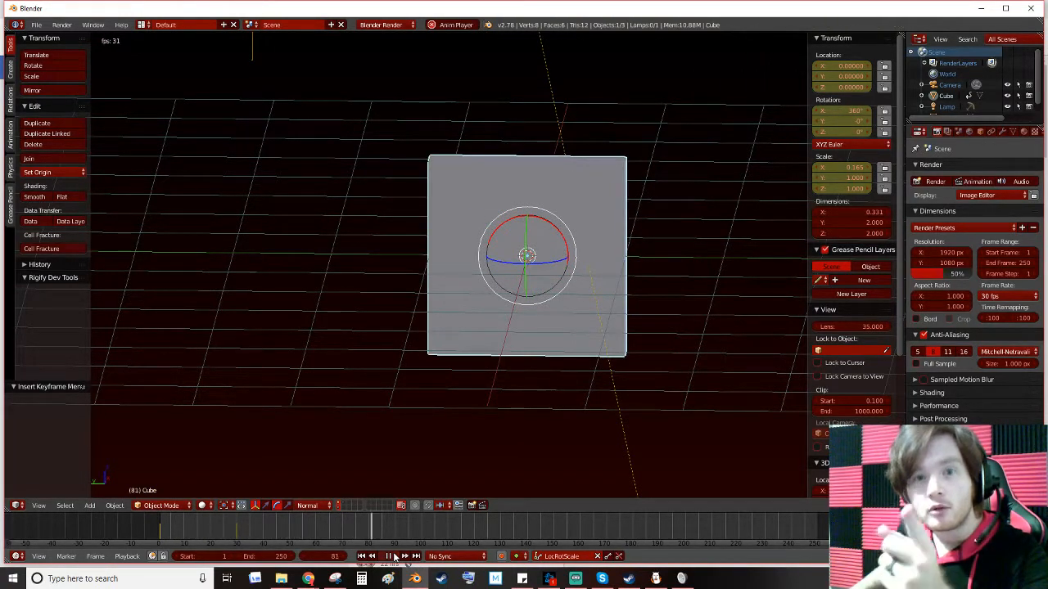
click(394, 557)
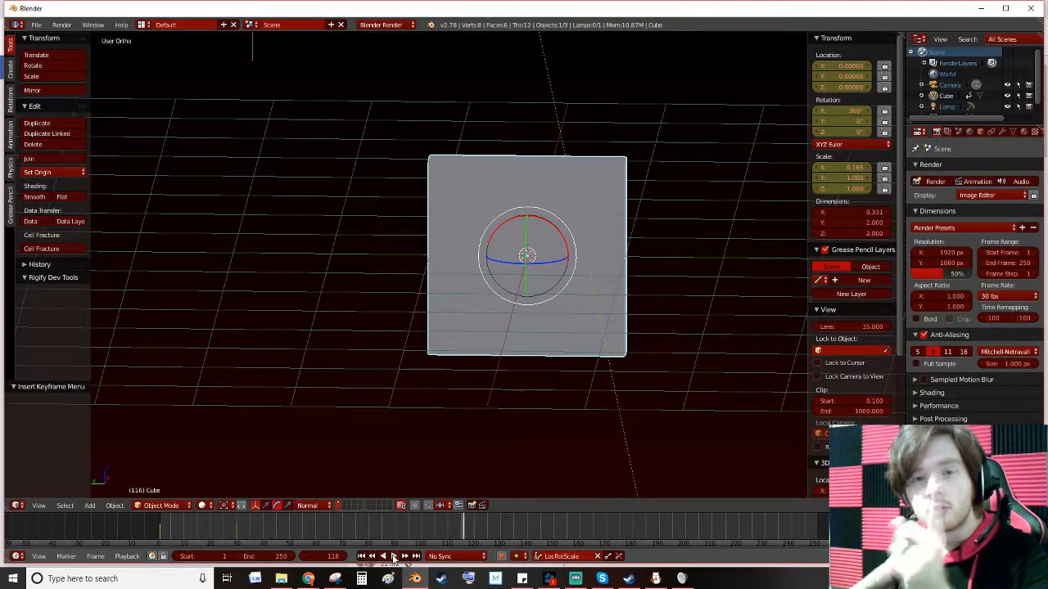
click(393, 557)
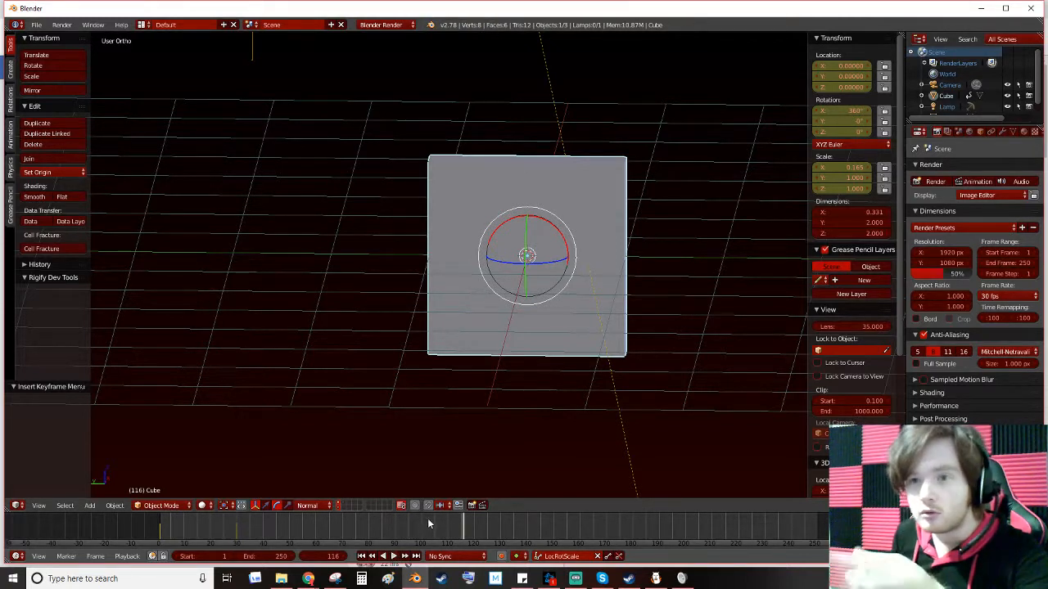
Return to frame 30, rotate the cube several more turns about X to about 2135°, and replace the keyframe there
click(386, 532)
drag(255, 531, 235, 533)
key(alt+a)
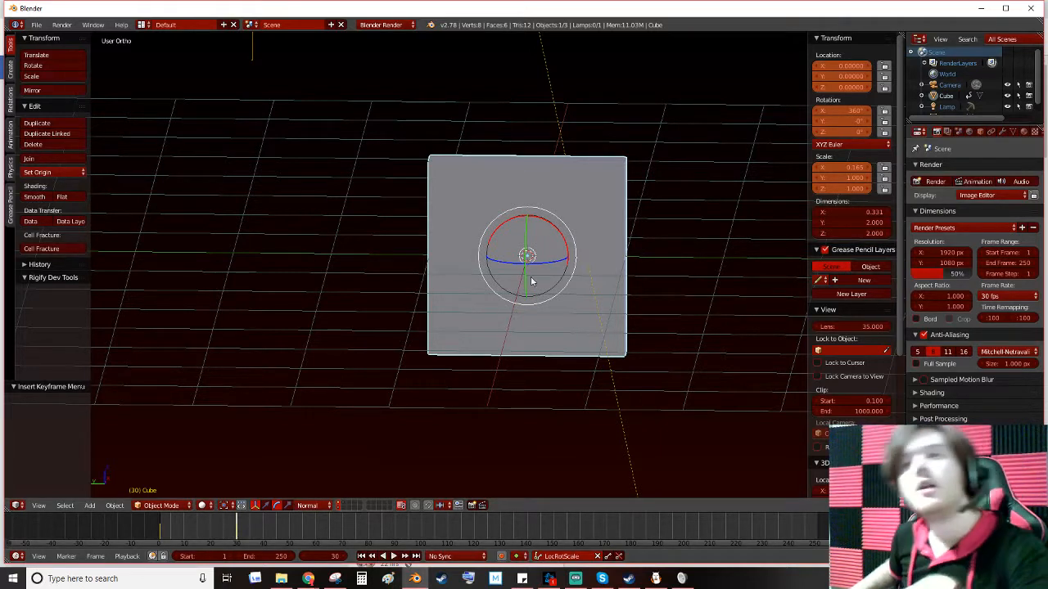
drag(563, 235, 628, 127)
key(i)
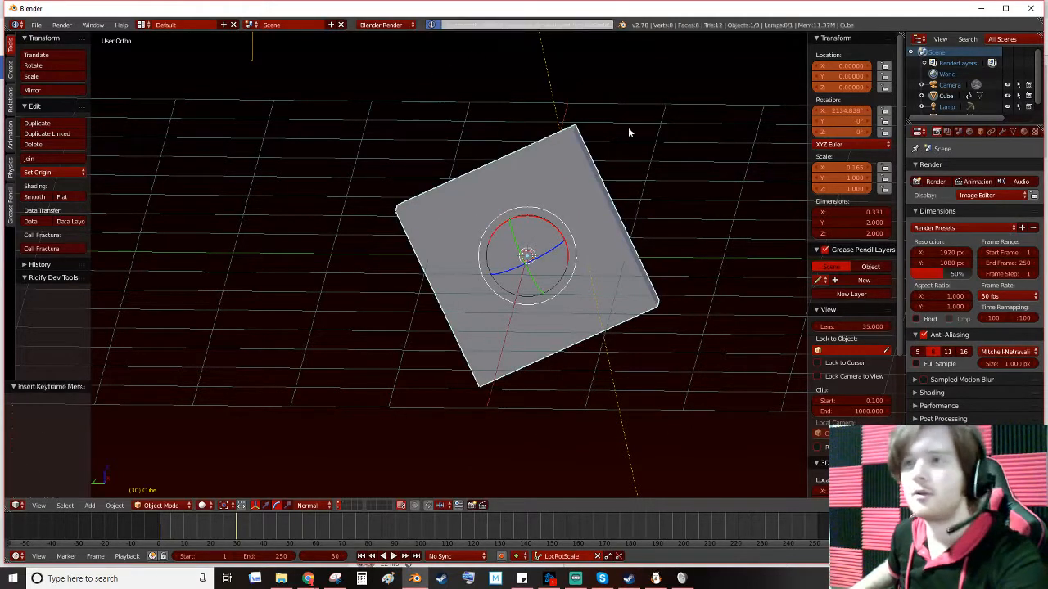
Play the faster cube rotation twice from the first frame, and return to frame 1
click(363, 556)
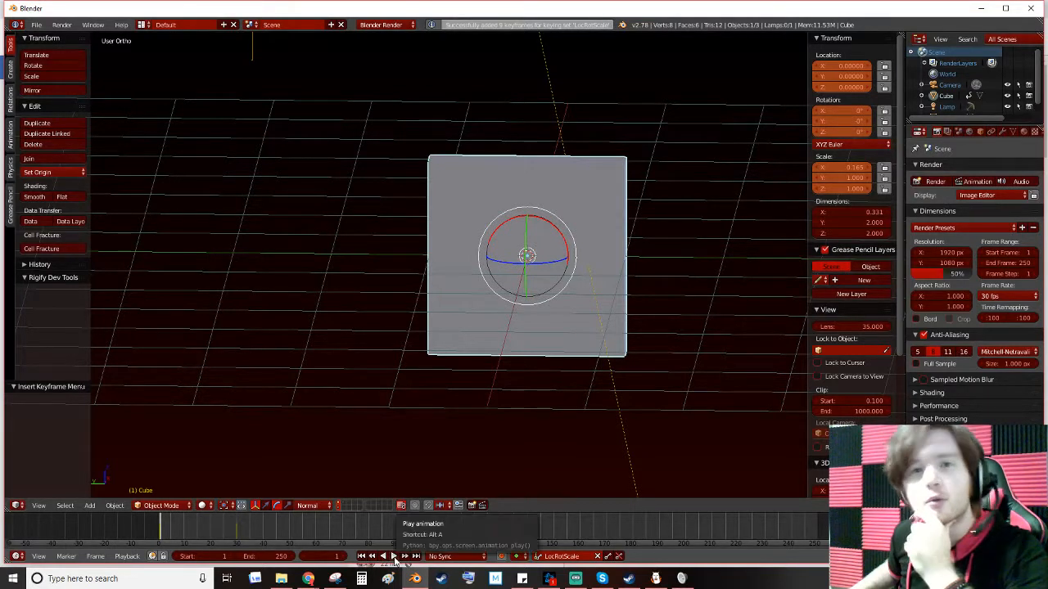
click(394, 557)
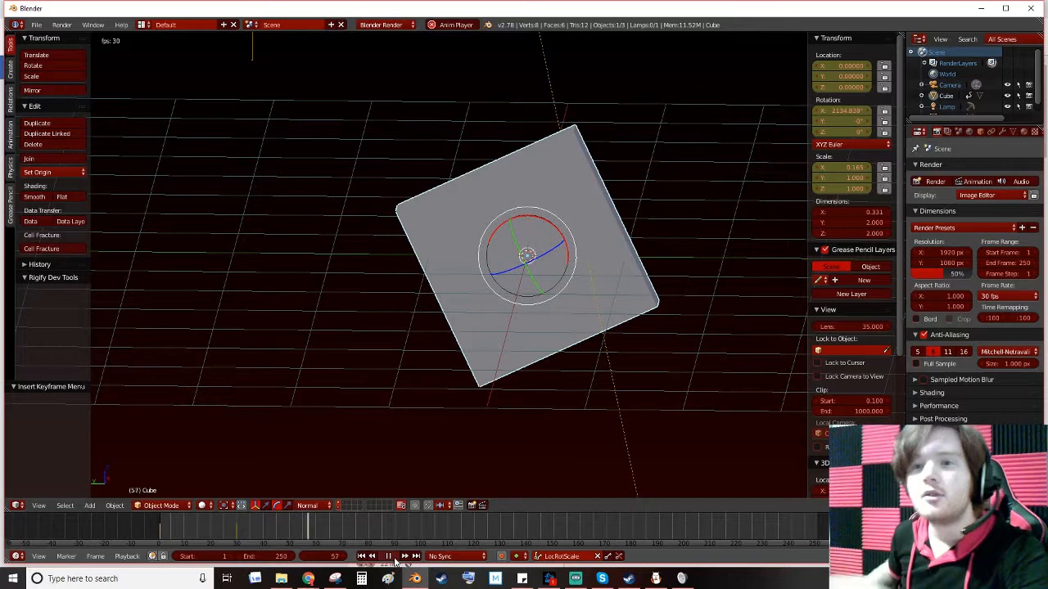
click(389, 557)
click(361, 556)
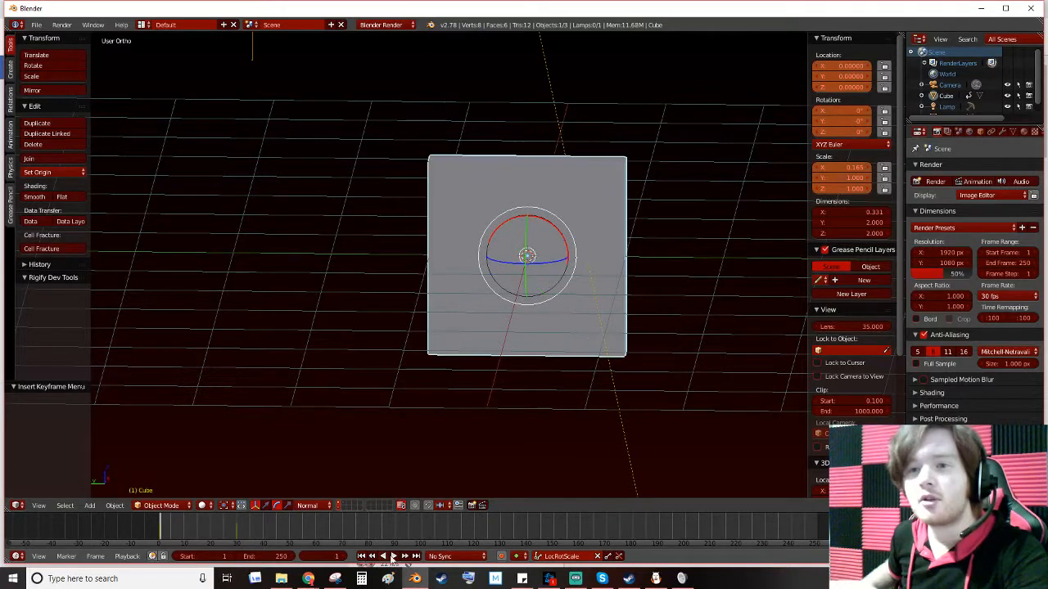
click(393, 557)
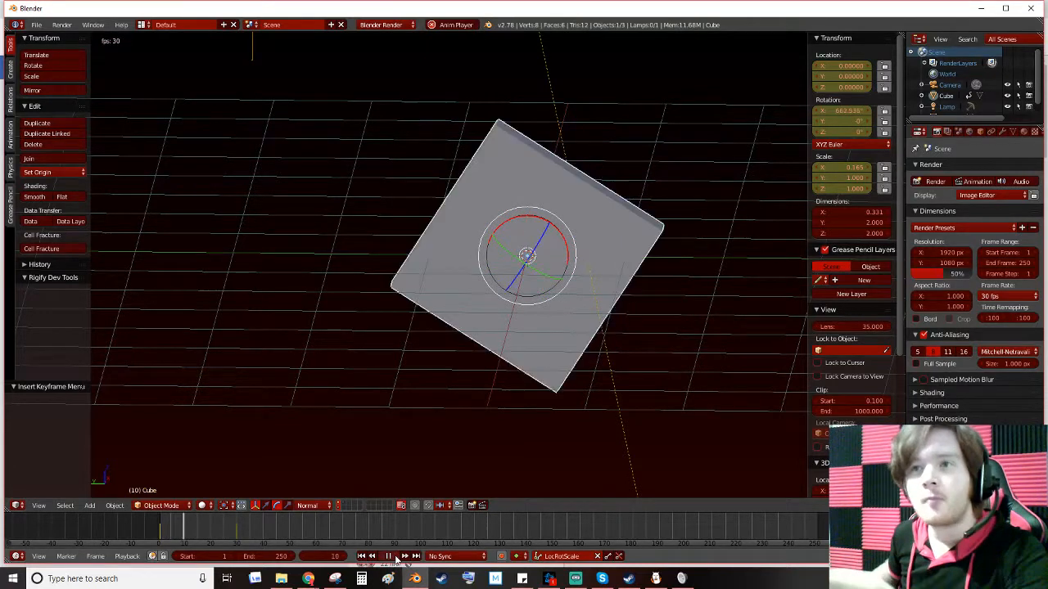
click(388, 557)
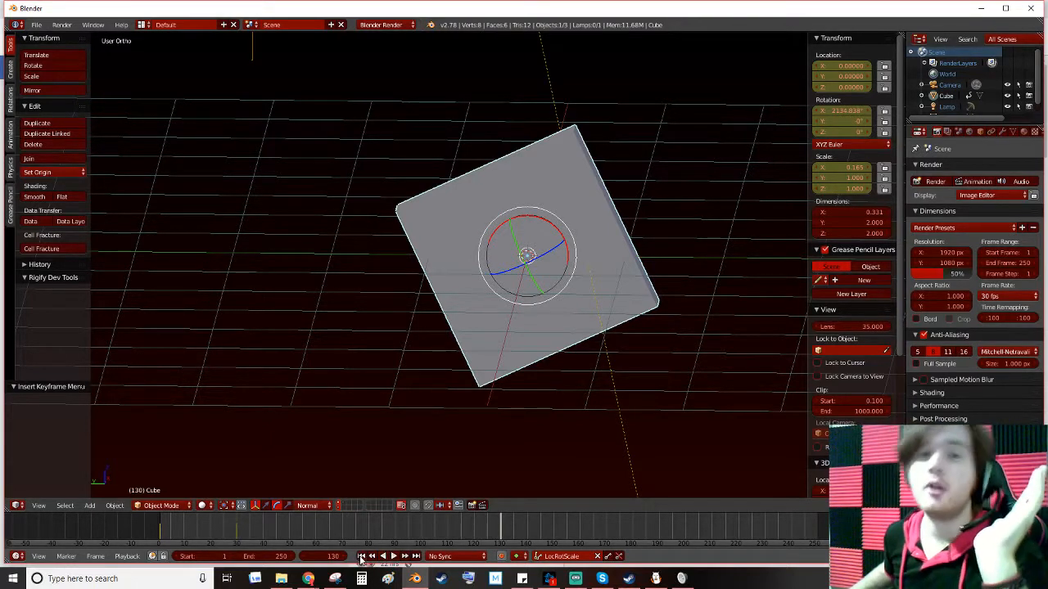
click(361, 556)
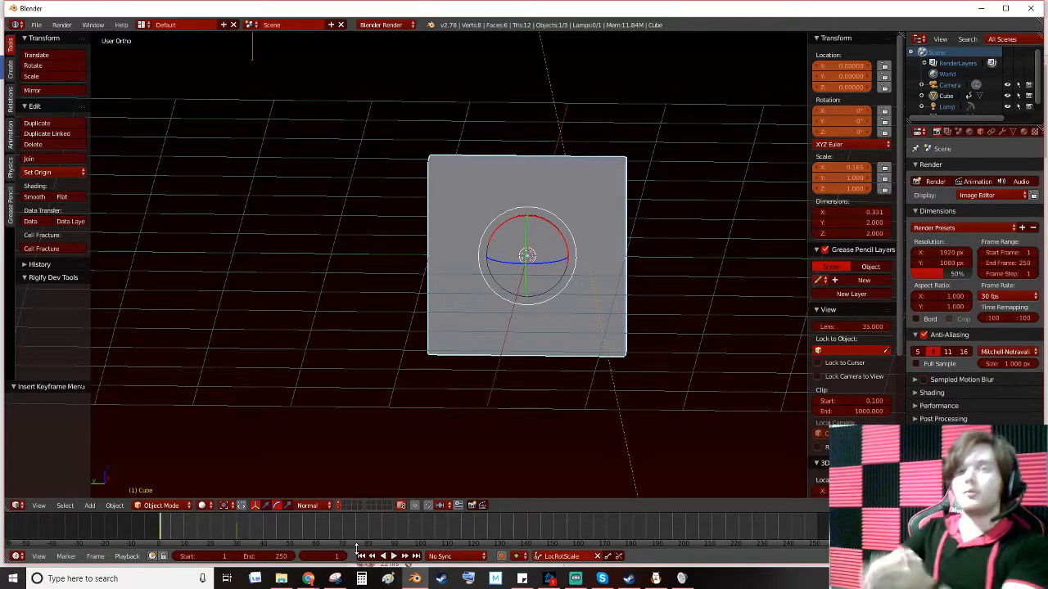
Delete the animated cube and add a new cube mesh at the scene origin
middle_drag(528, 231, 489, 246)
key(x)
click(578, 286)
key(shift+a)
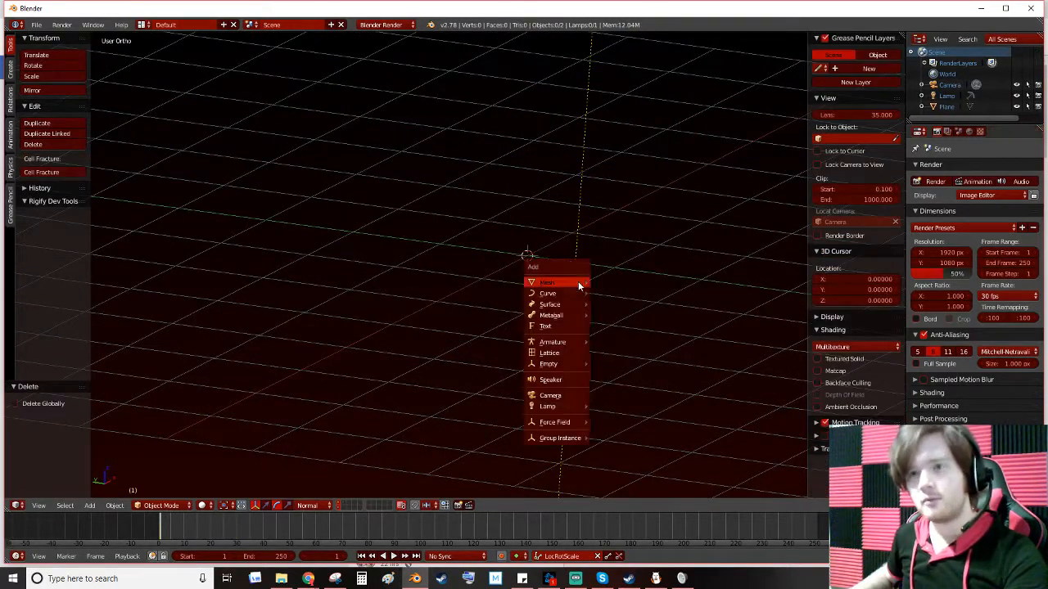
mouse_move(578, 283)
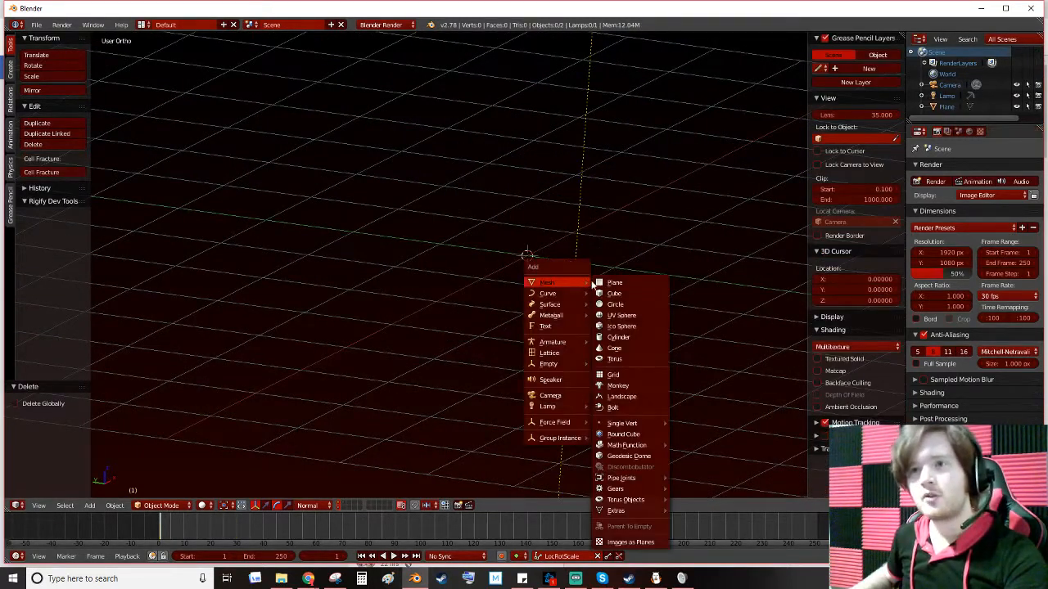
click(626, 293)
In Edit Mode, shrink the cube and flatten it along X into a slab about 0.067 × 0.37 × 0.37
scroll(626, 292, down, 3)
key(Tab)
key(s)
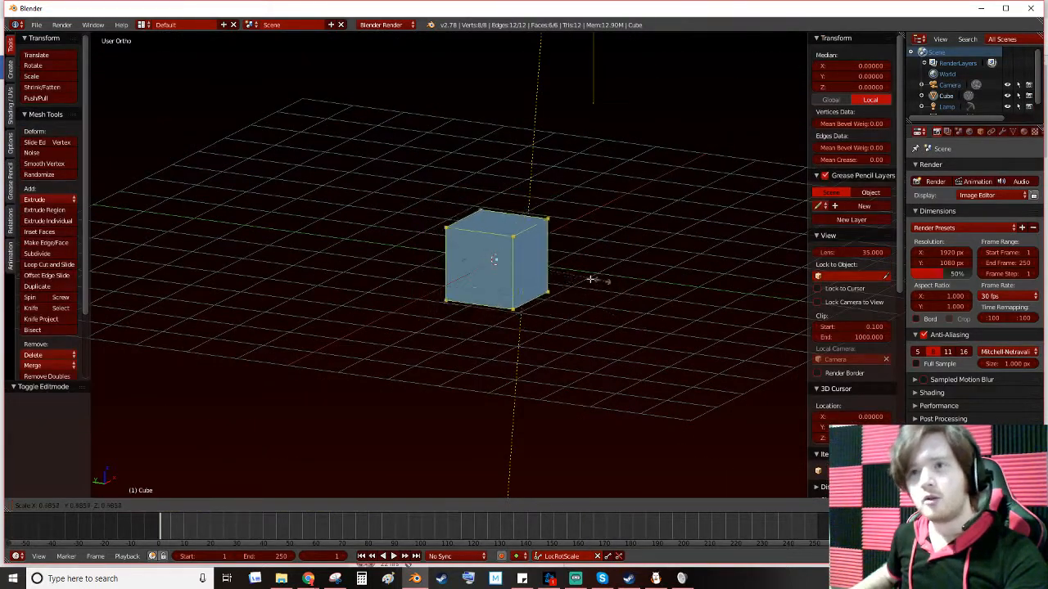
click(545, 276)
key(s)
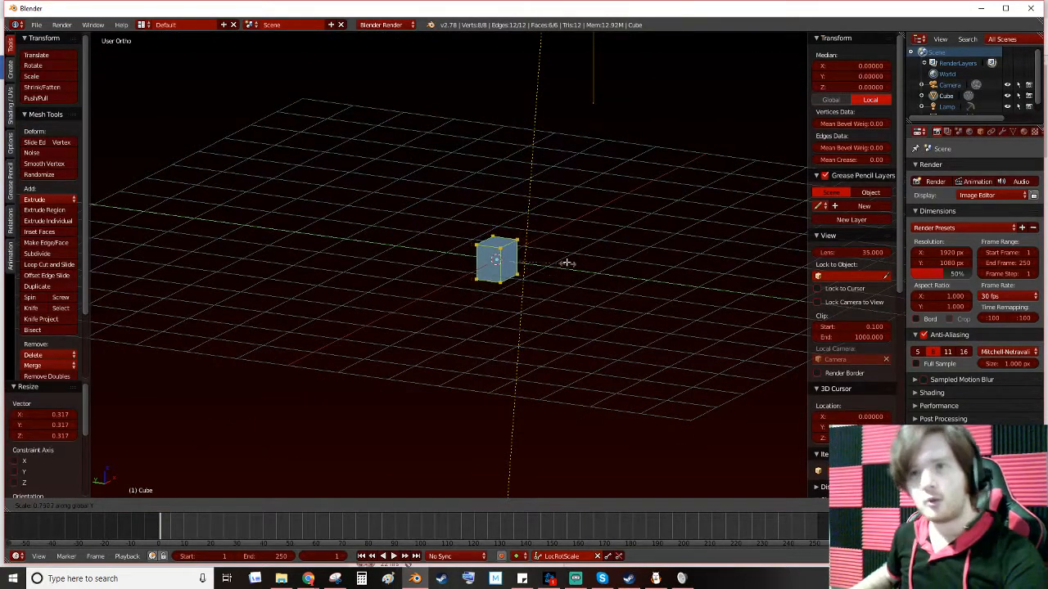
key(x)
click(515, 262)
key(s)
click(551, 281)
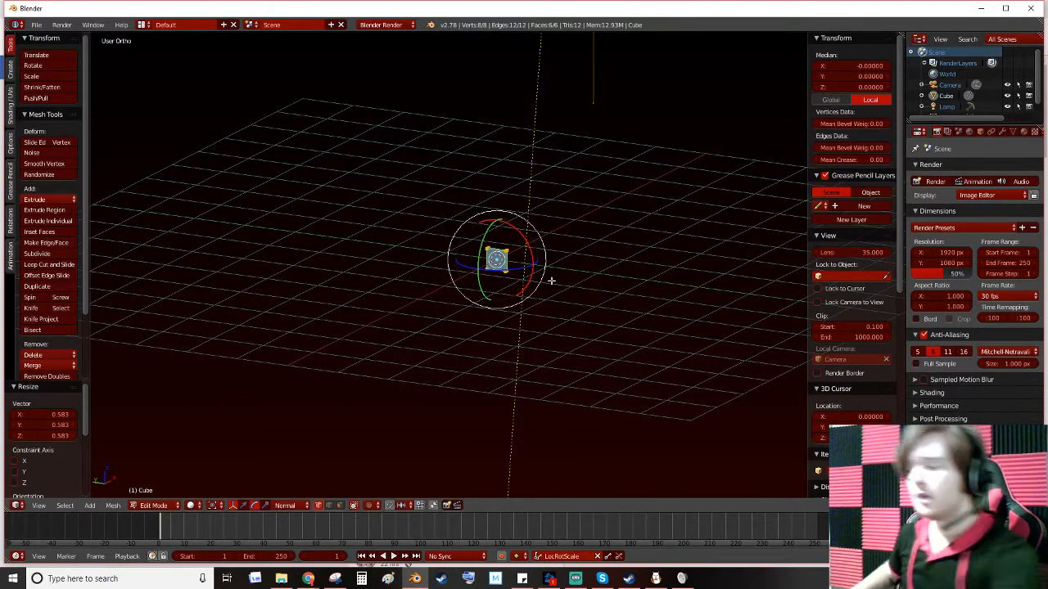
Return to Object Mode in front view and rotate the slab 90° about the Z axis
key(KP_1)
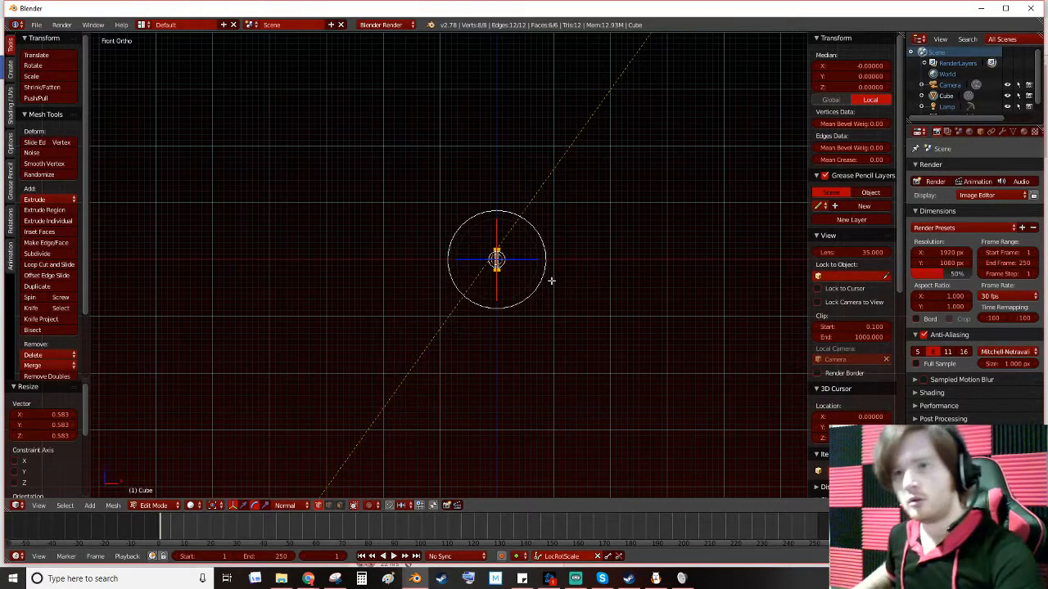
key(Tab)
key(r)
text(z)
text(90)
key(Return)
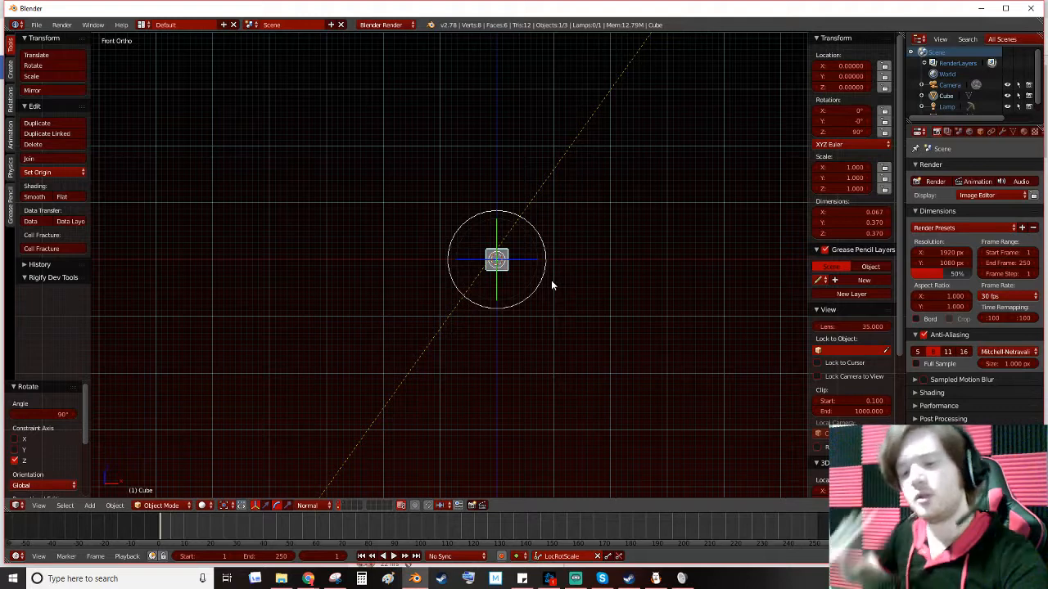
In Edit Mode, stretch the slab about 4.03 times along Z and move it up about 0.98 above the origin
middle_drag(551, 283, 584, 306)
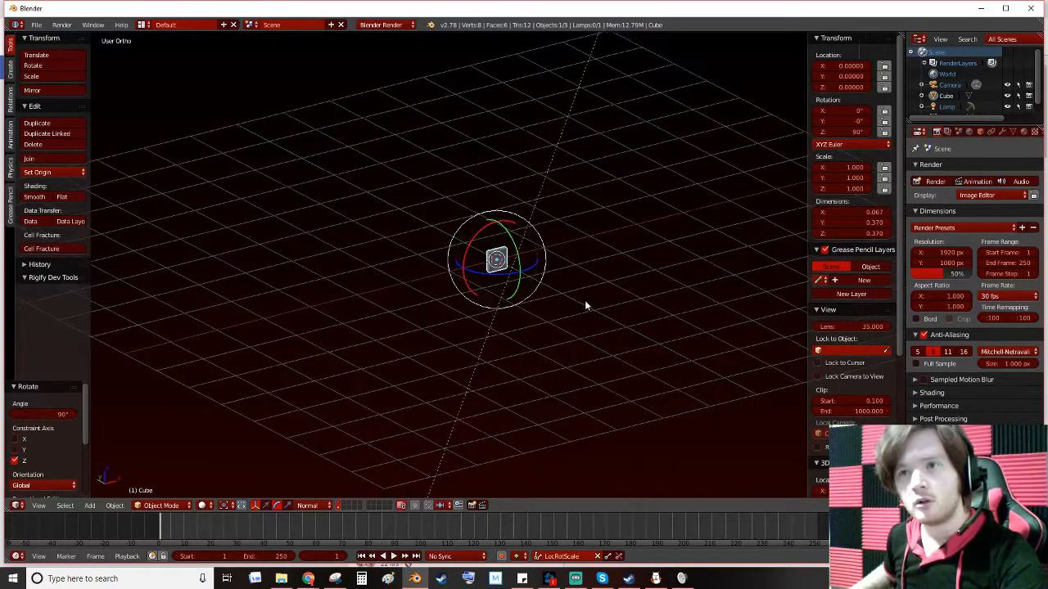
key(KP_1)
scroll(585, 302, up, 3)
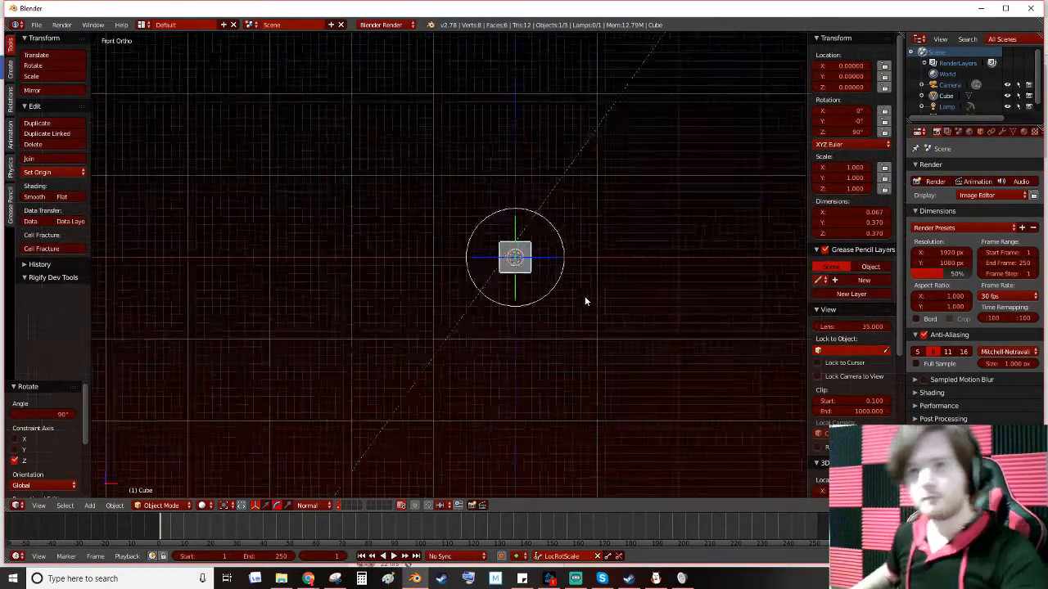
key(Tab)
shift+middle_drag(598, 312, 581, 322)
key(s)
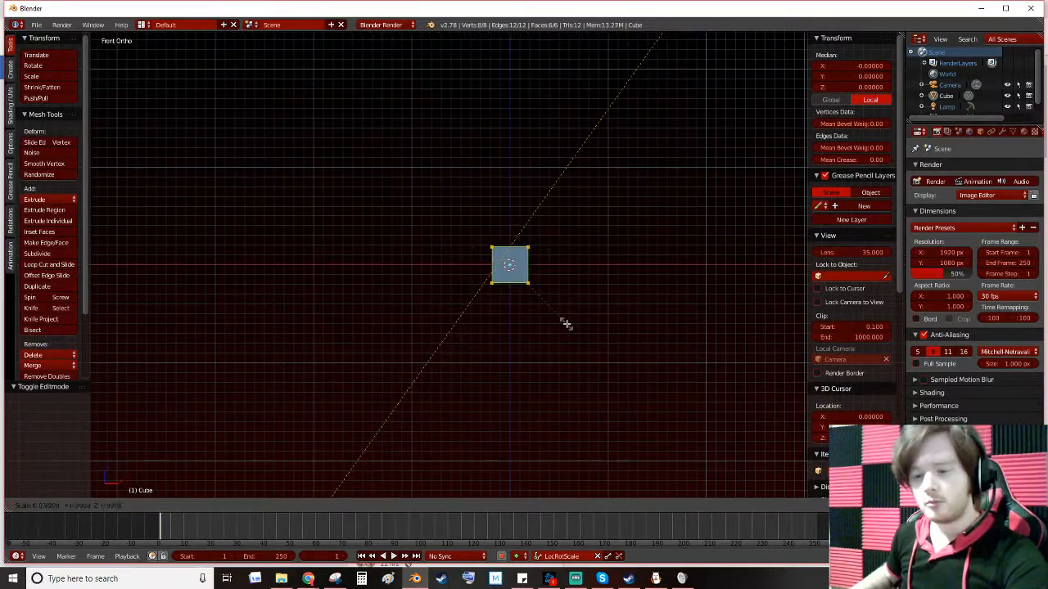
key(z)
click(687, 404)
key(g)
key(z)
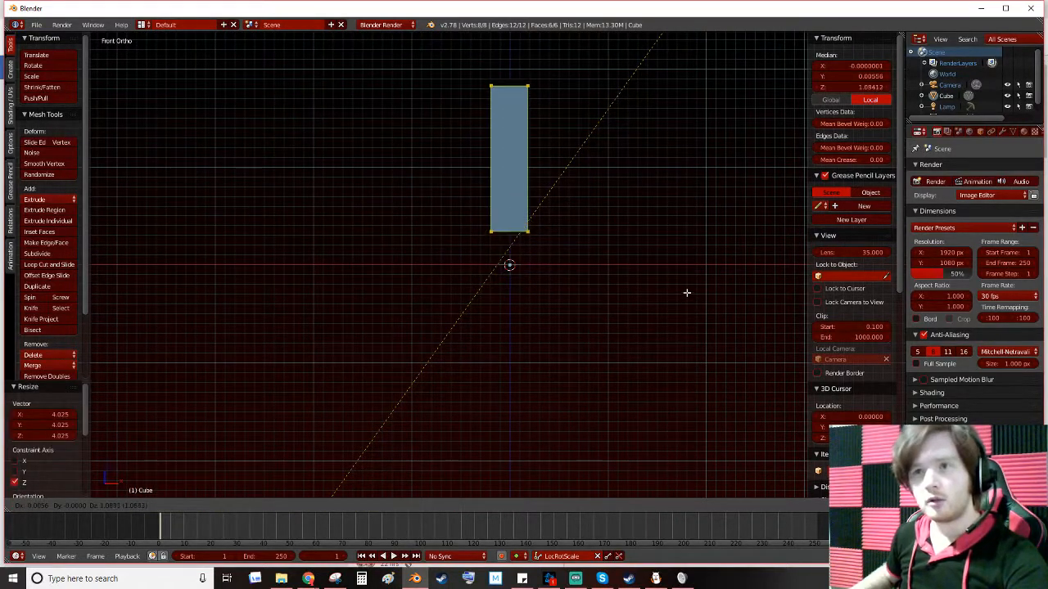
click(688, 303)
Duplicate the blade, rotate the copy about 111°, and place it below and to the right of the origin
key(shift+d)
click(632, 284)
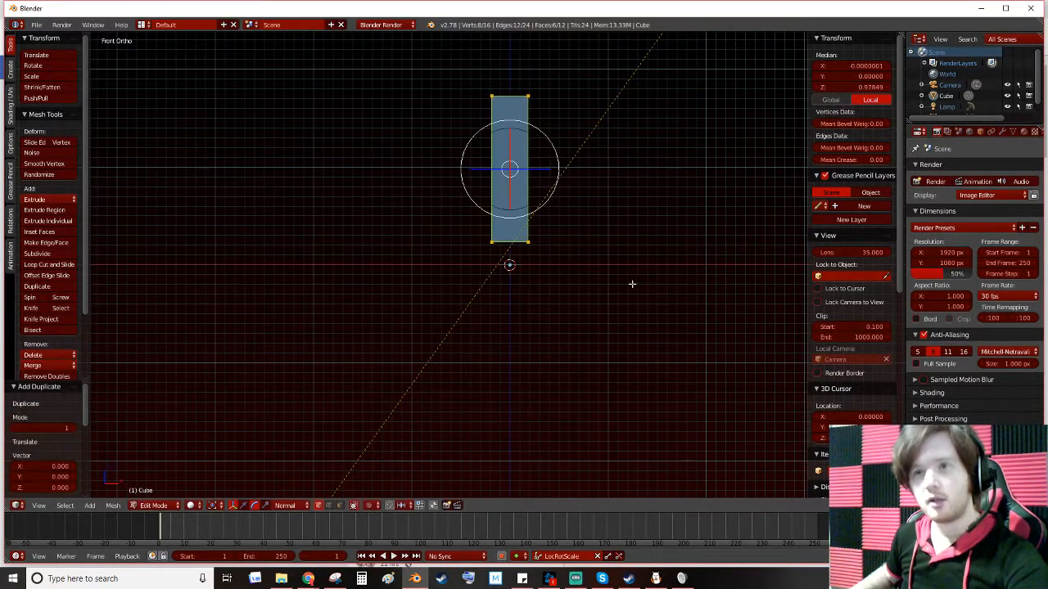
key(r)
click(431, 264)
key(g)
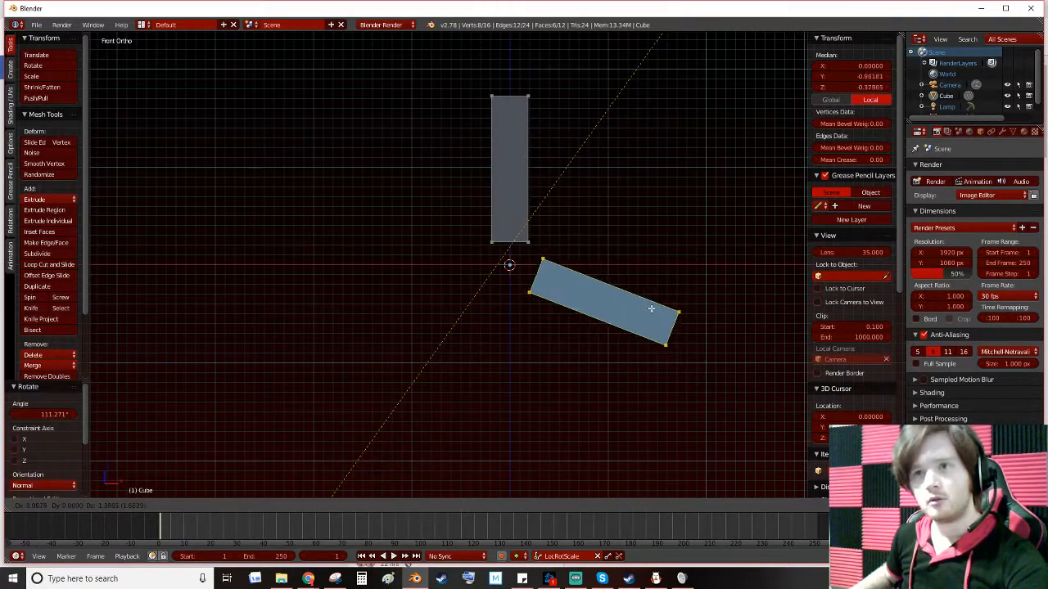
click(641, 309)
Duplicate the second blade, rotate and place the copy to the lower left of the origin, and return to Object Mode
click(641, 309)
key(r)
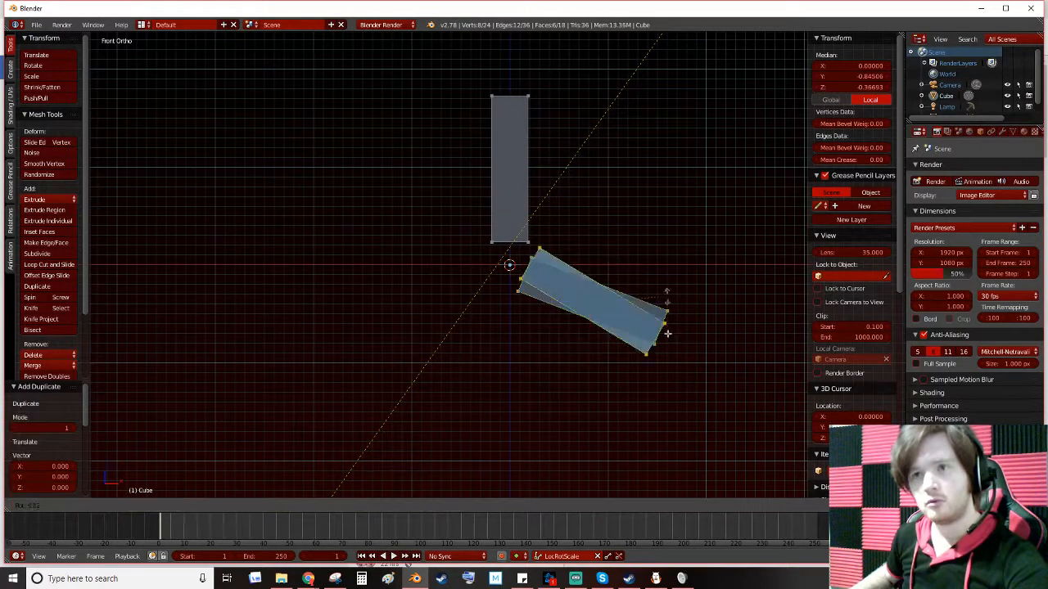
click(569, 429)
key(g)
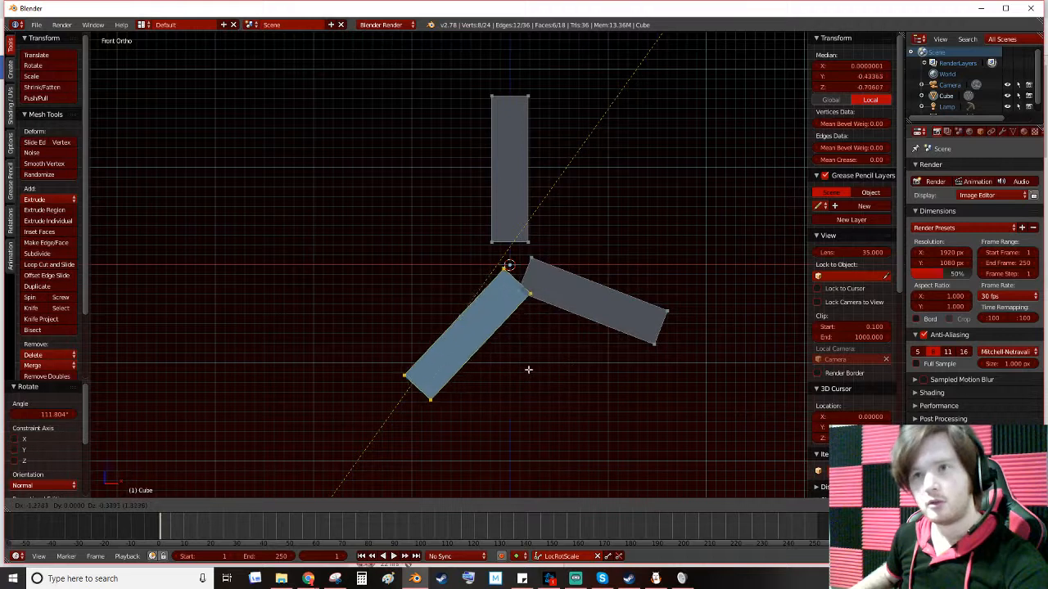
click(506, 363)
key(r)
click(604, 350)
key(g)
click(600, 364)
key(Tab)
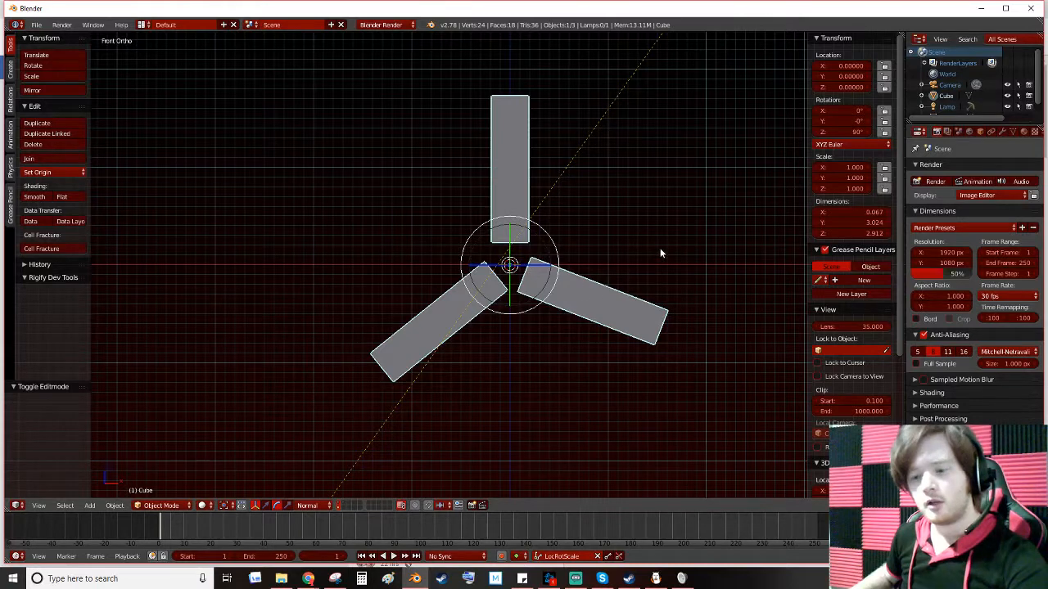
Try a free rotation of the three-blade object by about 271° in front view and revert it
key(r)
click(494, 97)
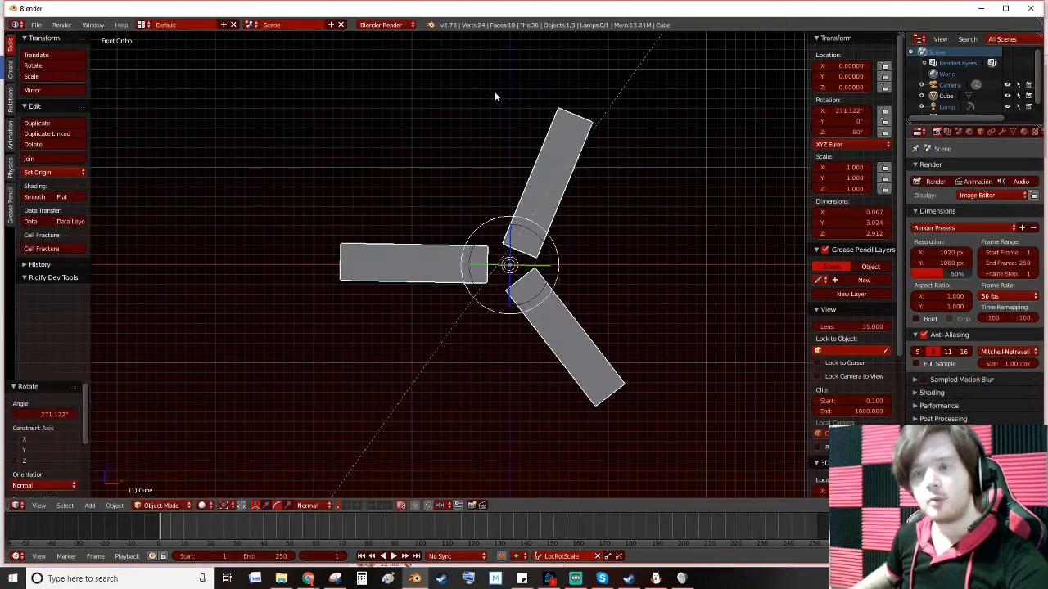
key(alt+r)
Try spinning the three-blade object about its X axis twice, undoing each rotation
middle_drag(477, 304, 707, 330)
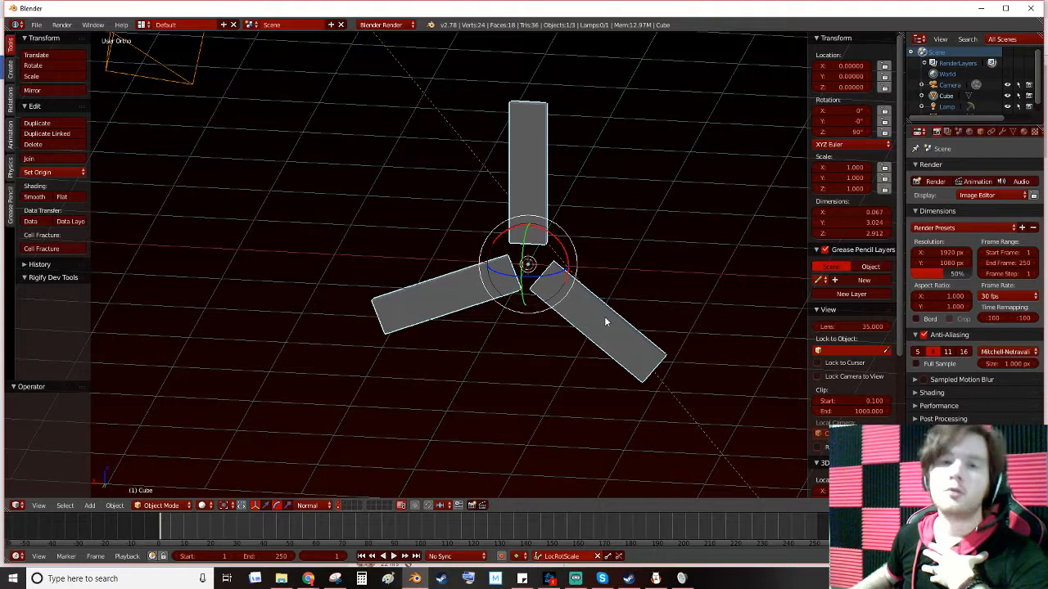
drag(564, 252, 595, 327)
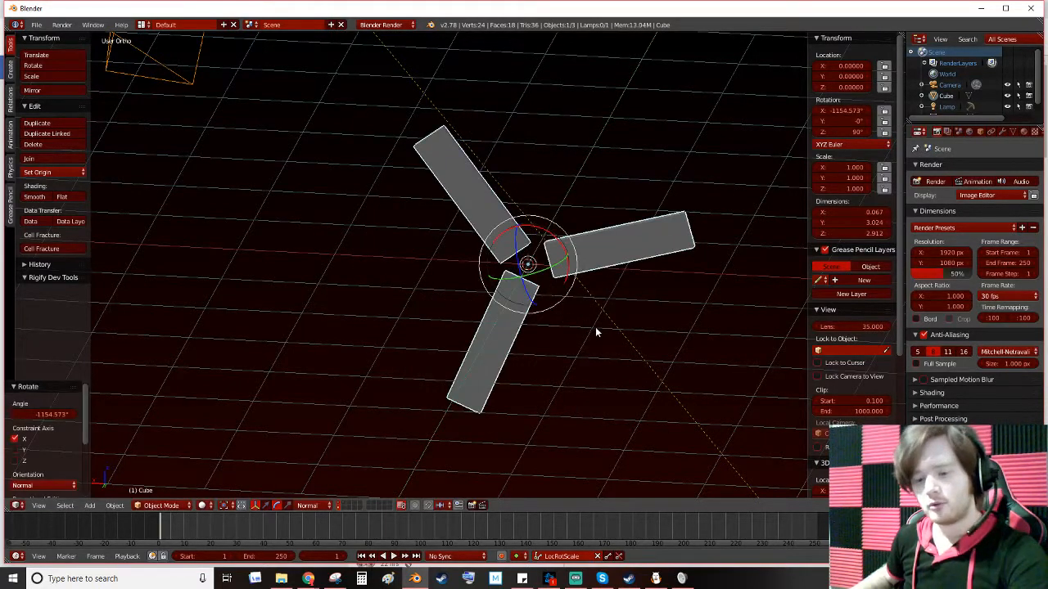
key(ctrl+z)
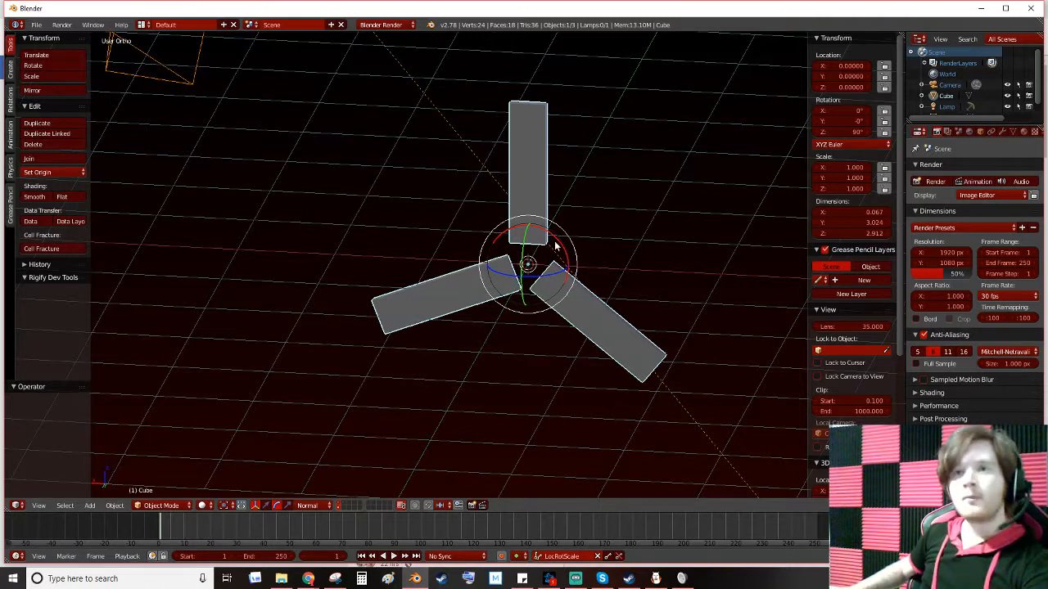
drag(562, 250, 379, 178)
key(ctrl+z)
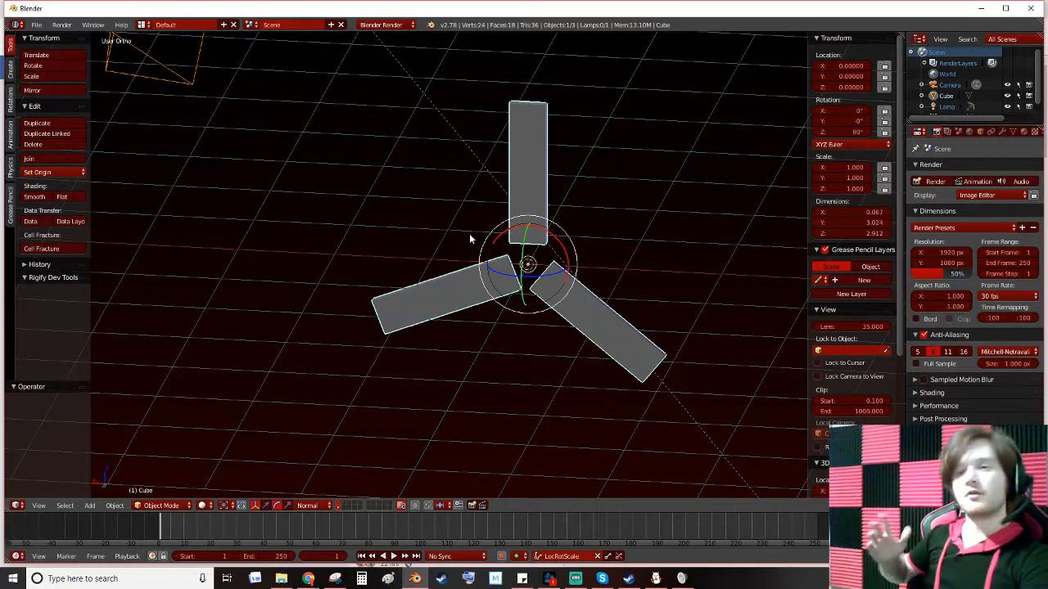
Add a second cube at the origin and move it about -5.26 along the Y axis, away from the blades
middle_drag(498, 237, 511, 238)
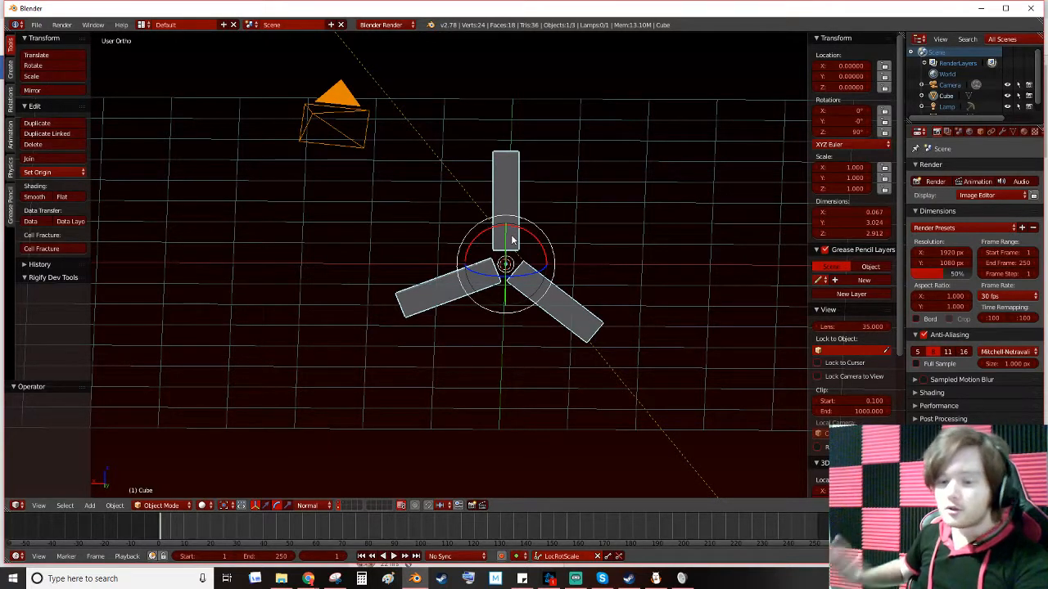
key(shift+a)
mouse_move(512, 239)
click(563, 246)
middle_drag(563, 246, 522, 304)
key(g)
key(y)
click(724, 189)
middle_drag(653, 257, 695, 260)
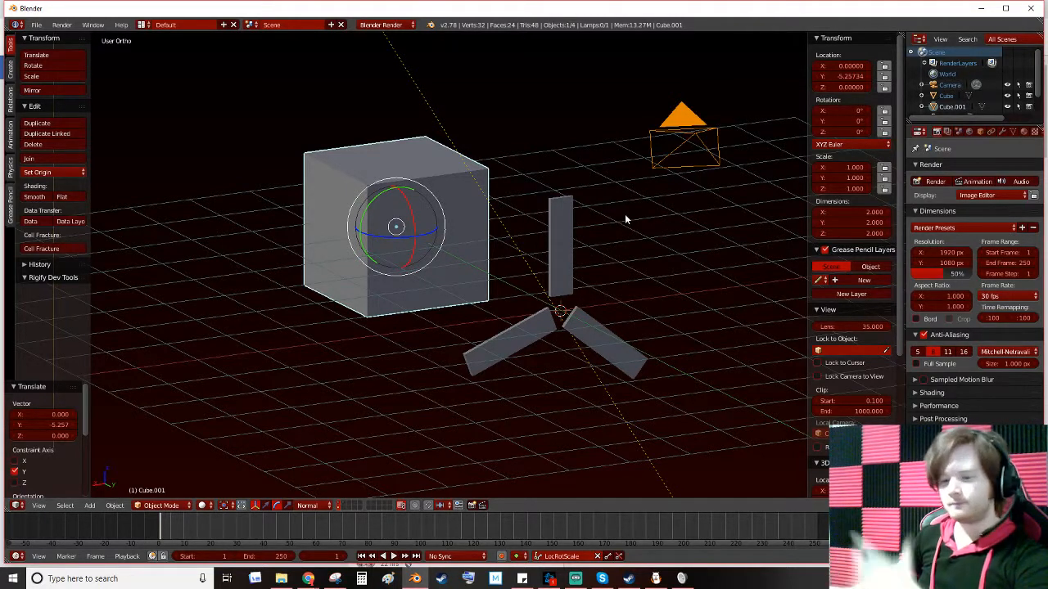
Scale the second cube down uniformly to about 0.579
click(980, 131)
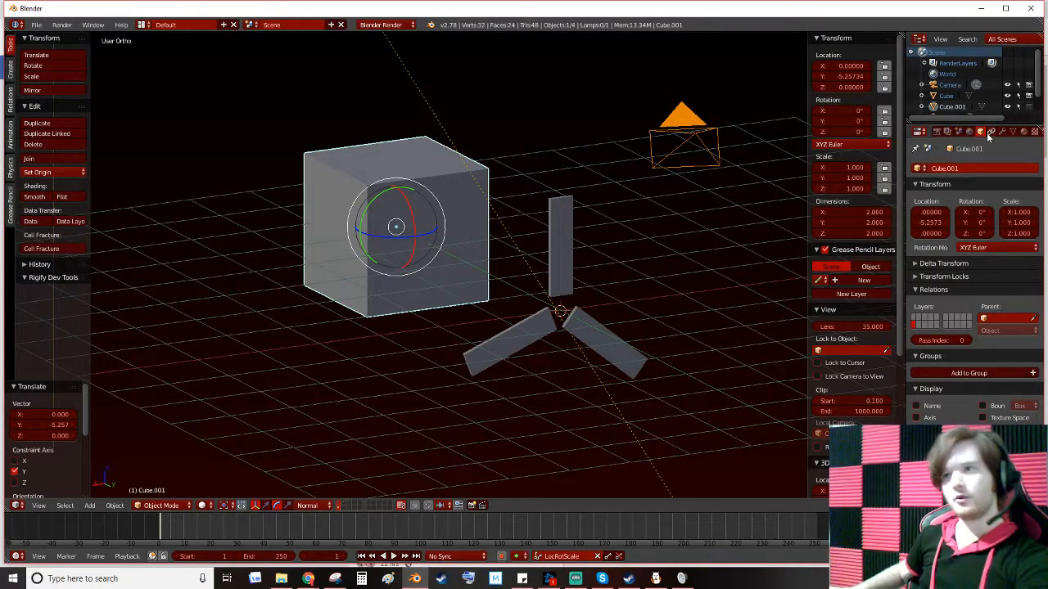
click(936, 132)
key(s)
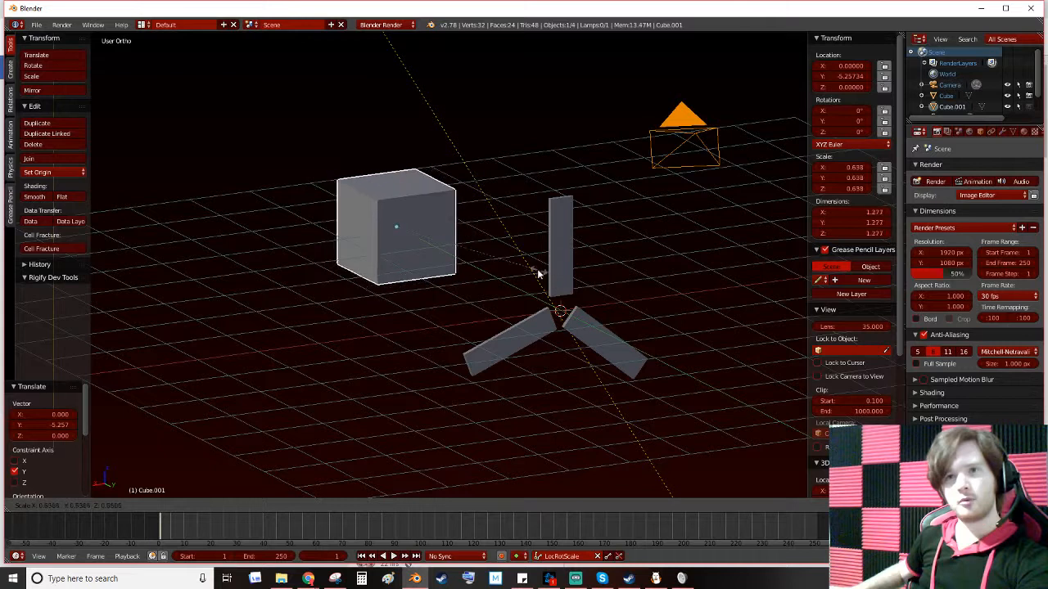
click(524, 268)
click(1001, 132)
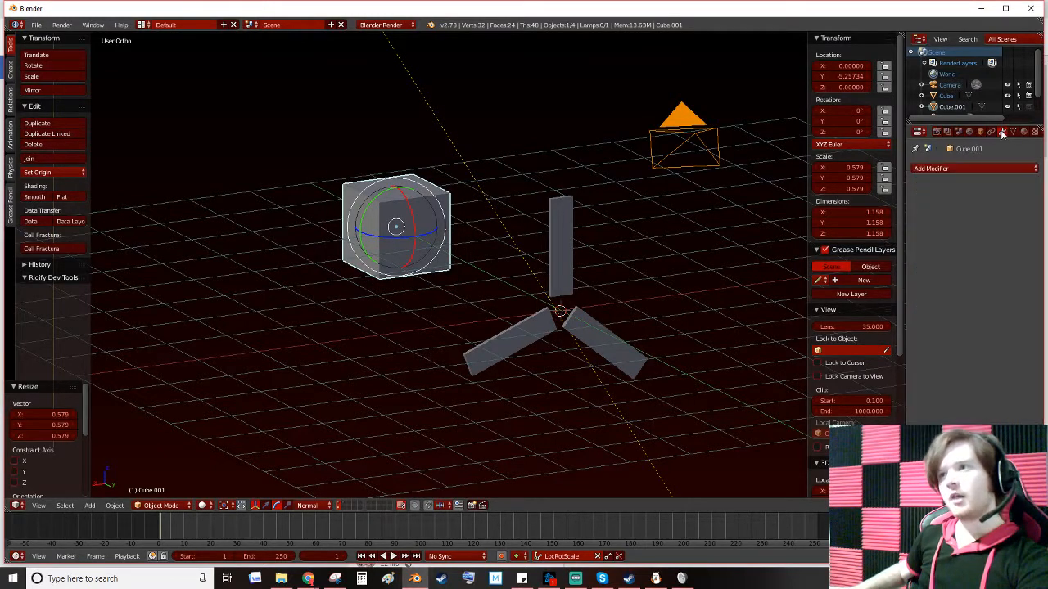
click(981, 132)
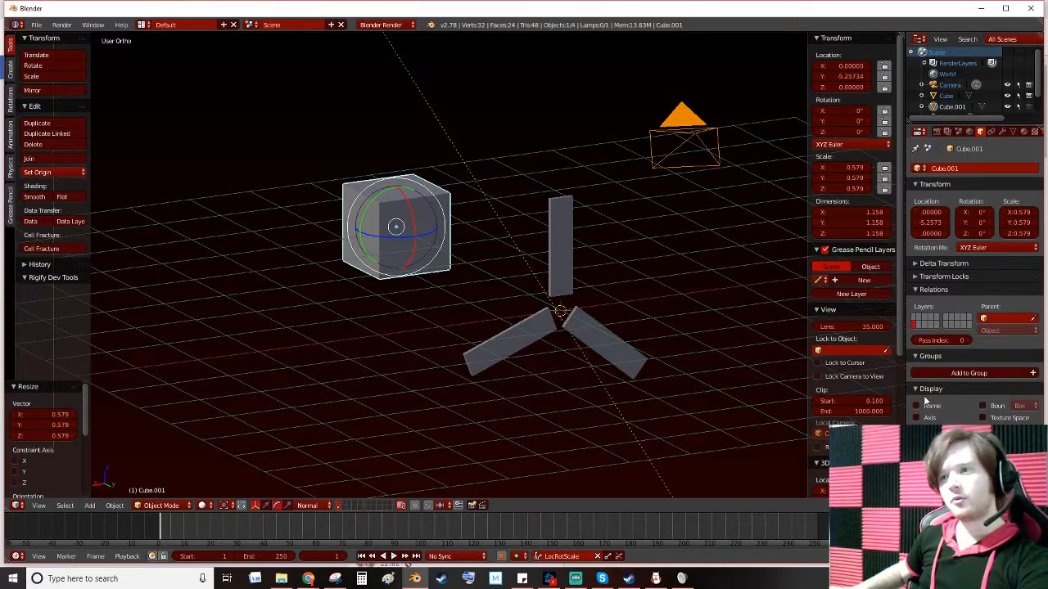
click(1023, 132)
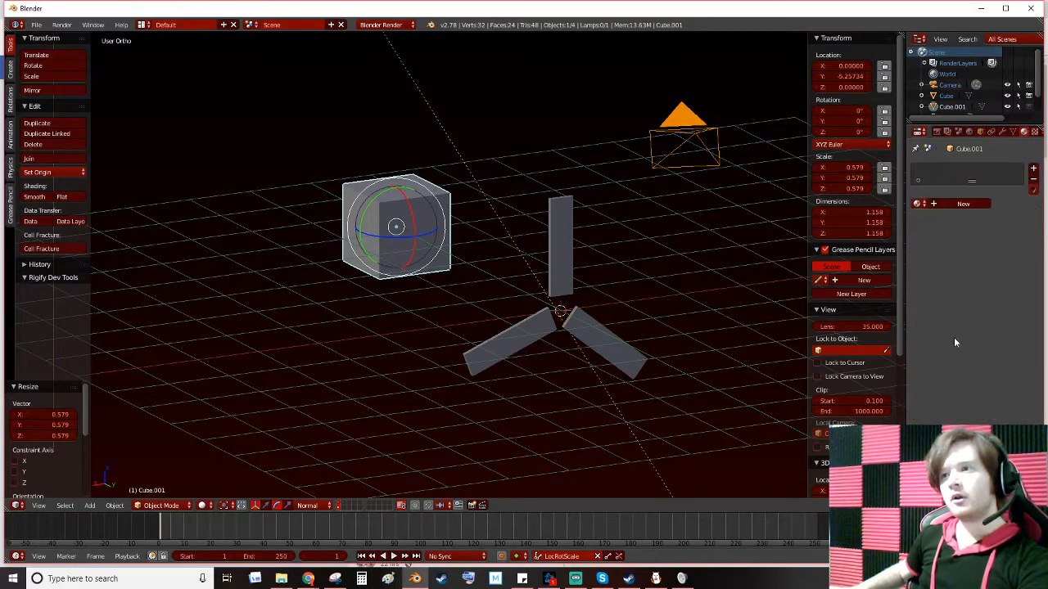
click(981, 131)
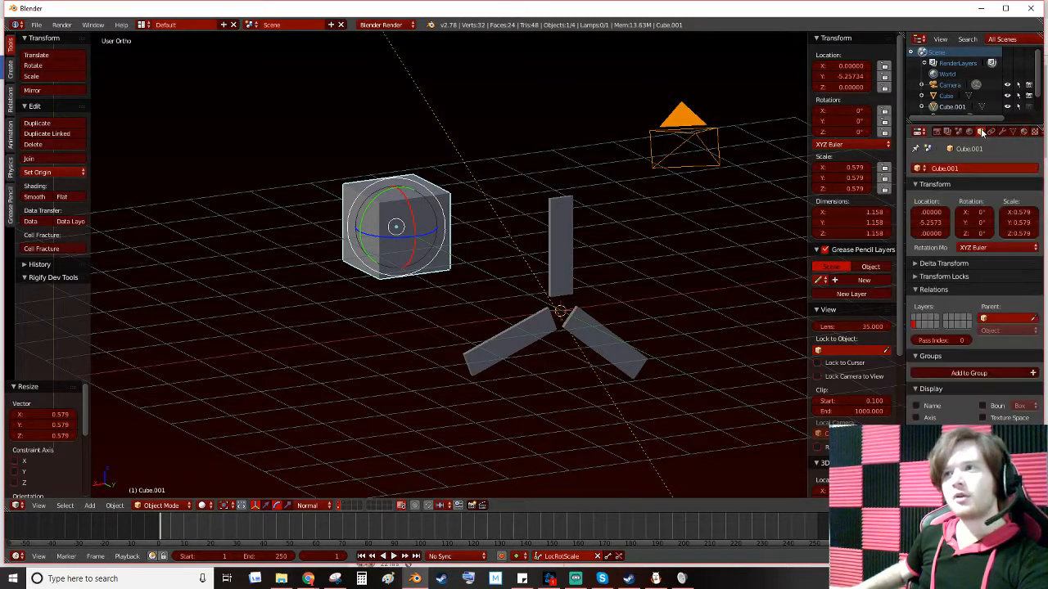
middle_drag(631, 269, 686, 273)
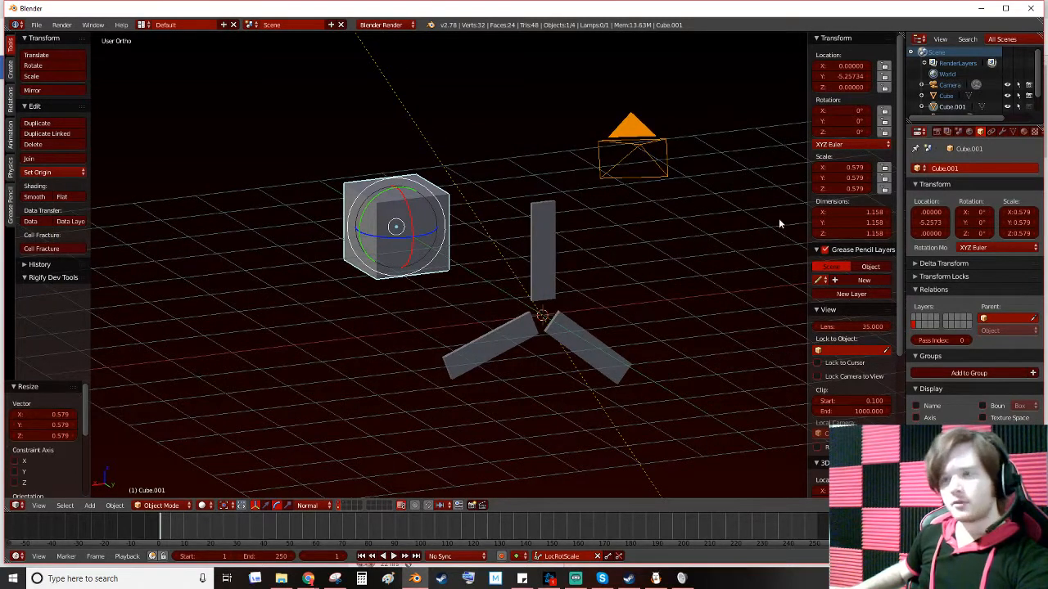
key(n)
key(n)
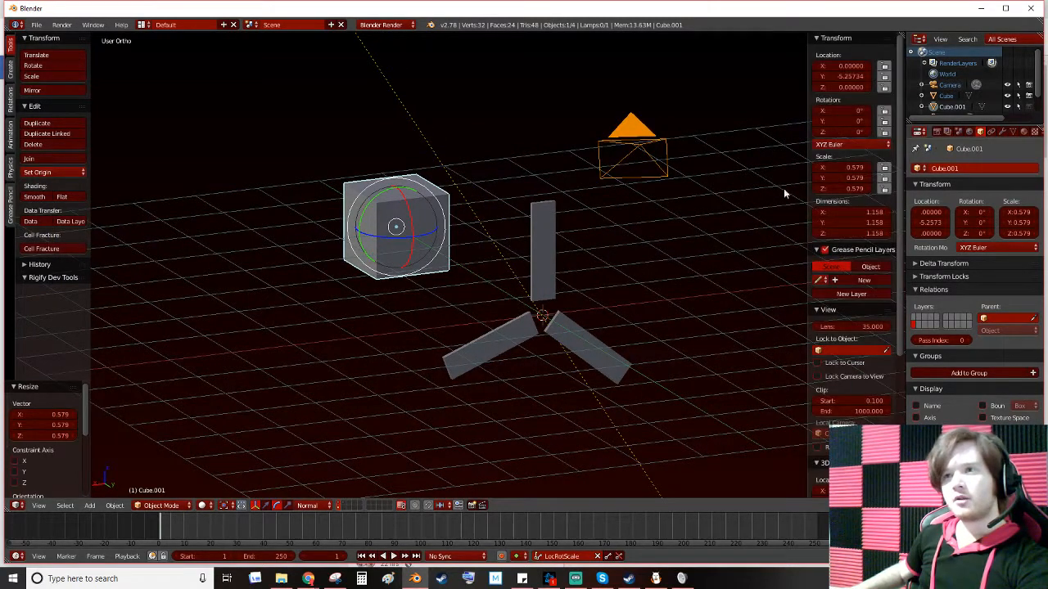
Split the 3D View in two and turn the new area into a Graph Editor in Drivers mode
drag(898, 37, 600, 41)
click(613, 506)
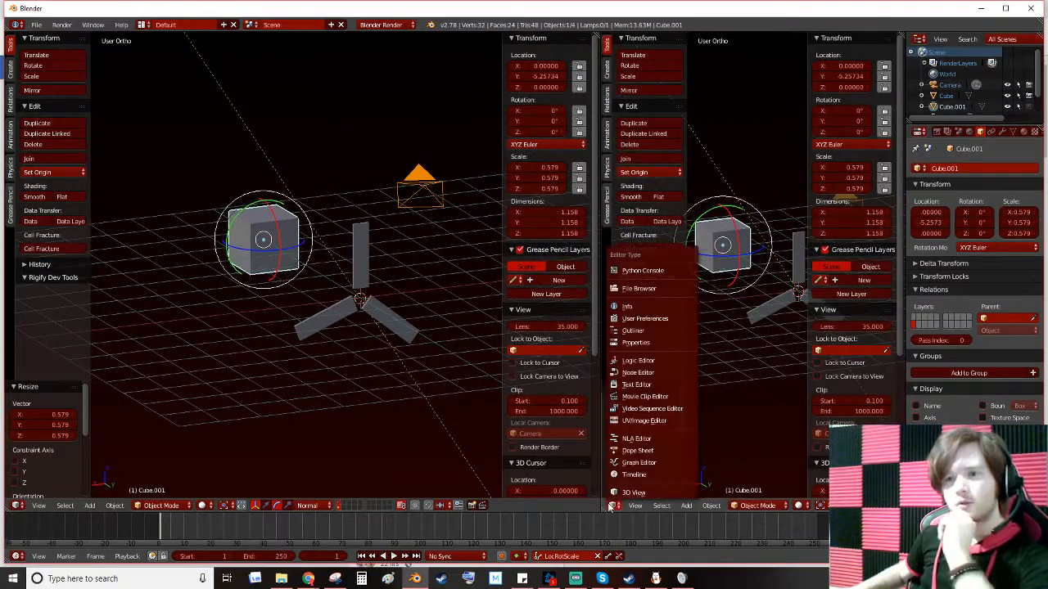
click(639, 463)
click(768, 508)
click(788, 486)
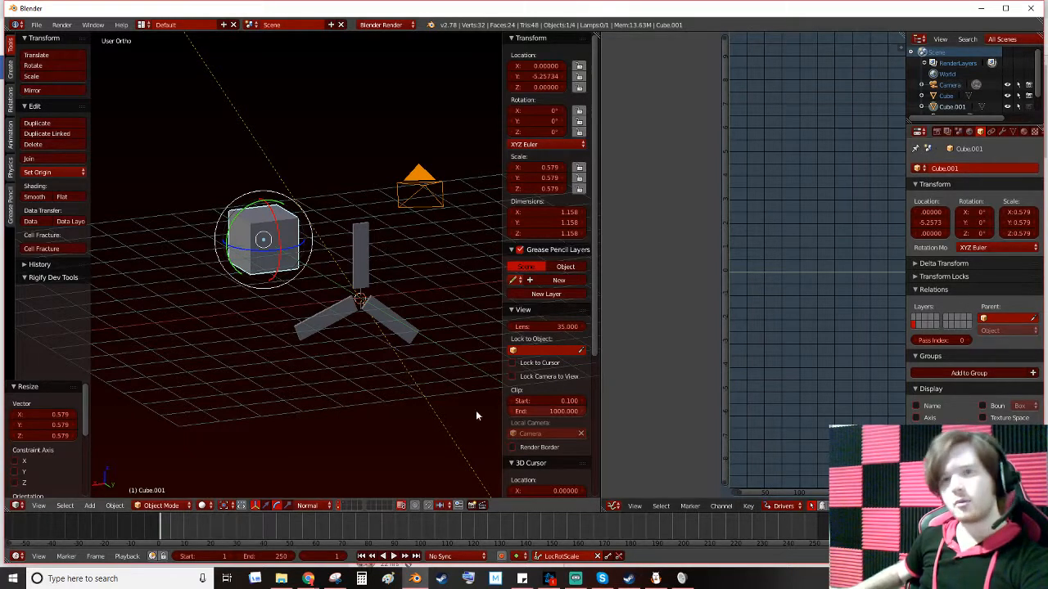
Select the three-blade object and try a small rotation about its X axis, undoing the rotation
key(KP_6)
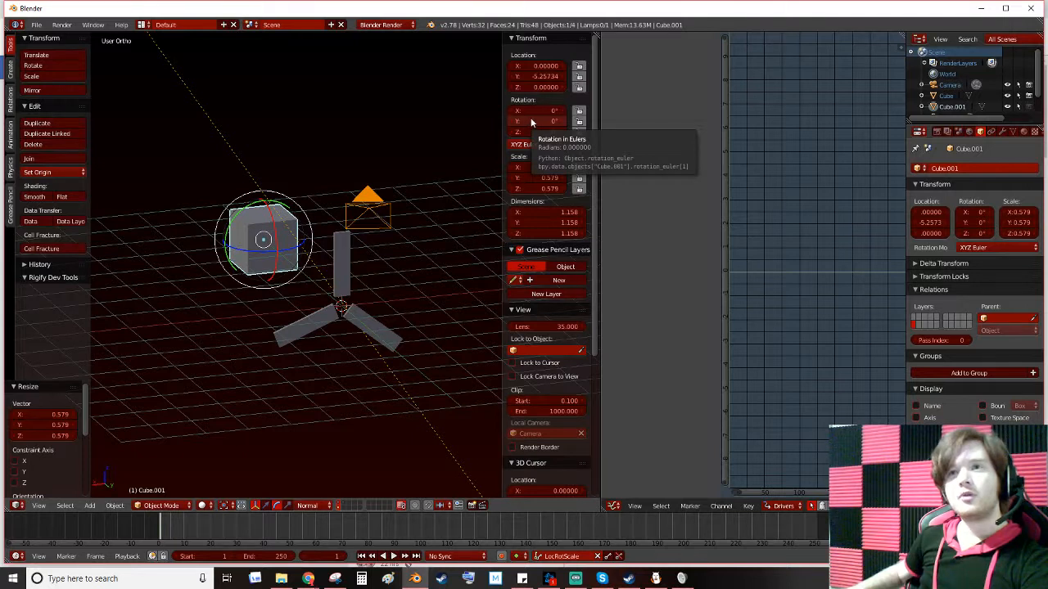
right_click(348, 273)
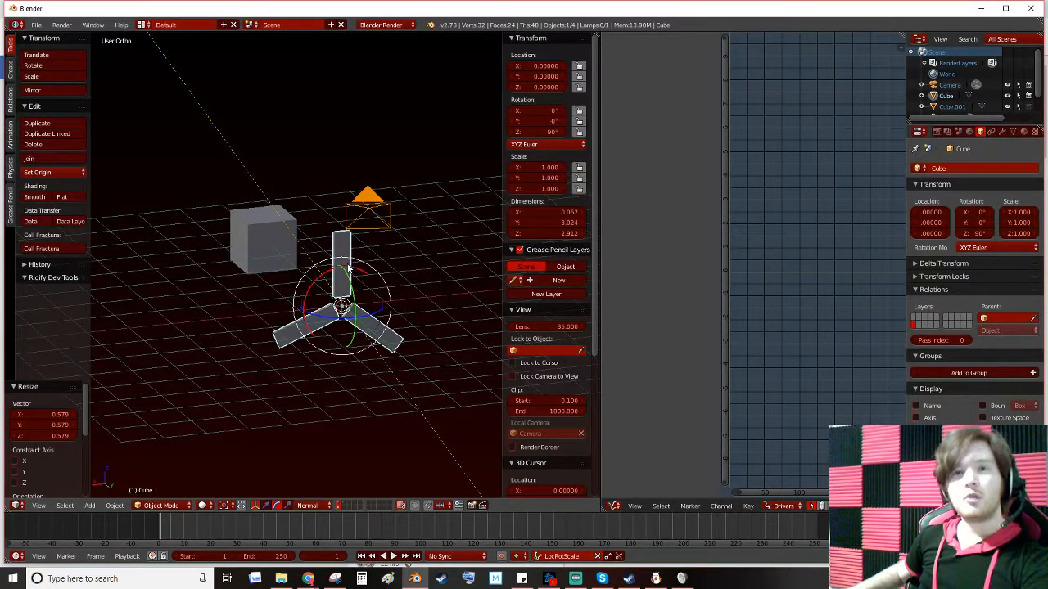
mouse_move(328, 275)
mouse_down()
mouse_move(299, 295)
mouse_move(308, 280)
mouse_up()
key(ctrl+z)
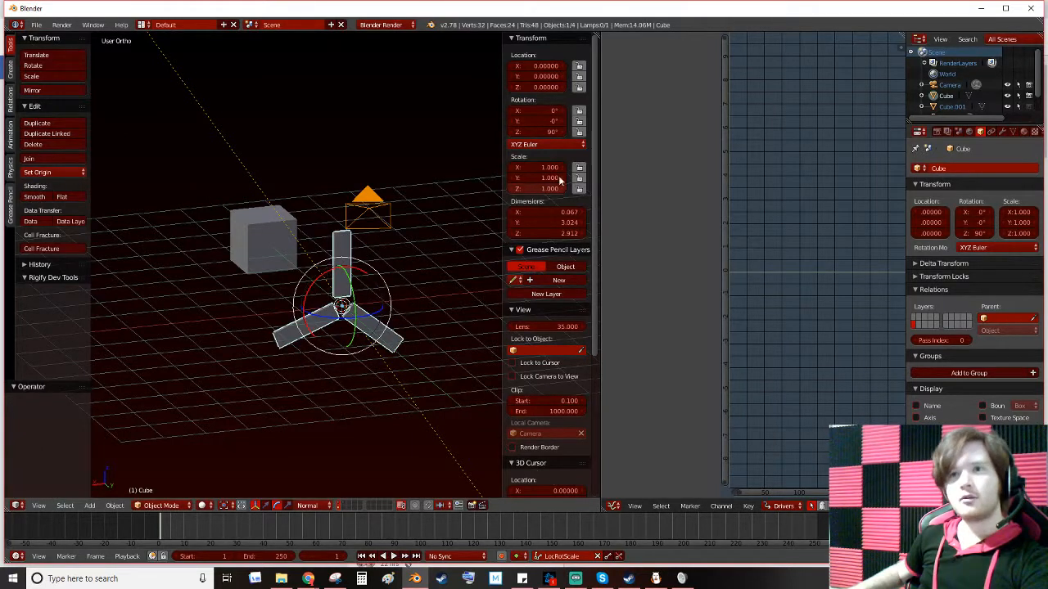
Add a driver to the blades' X rotation using Manually Create Later (Single)
right_click(537, 109)
mouse_move(527, 137)
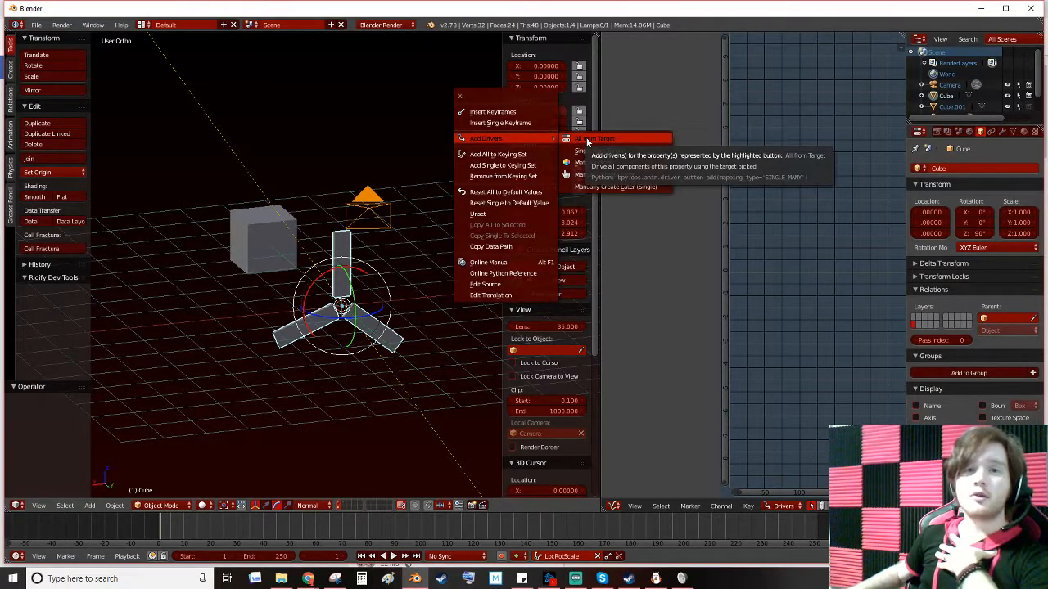
click(636, 186)
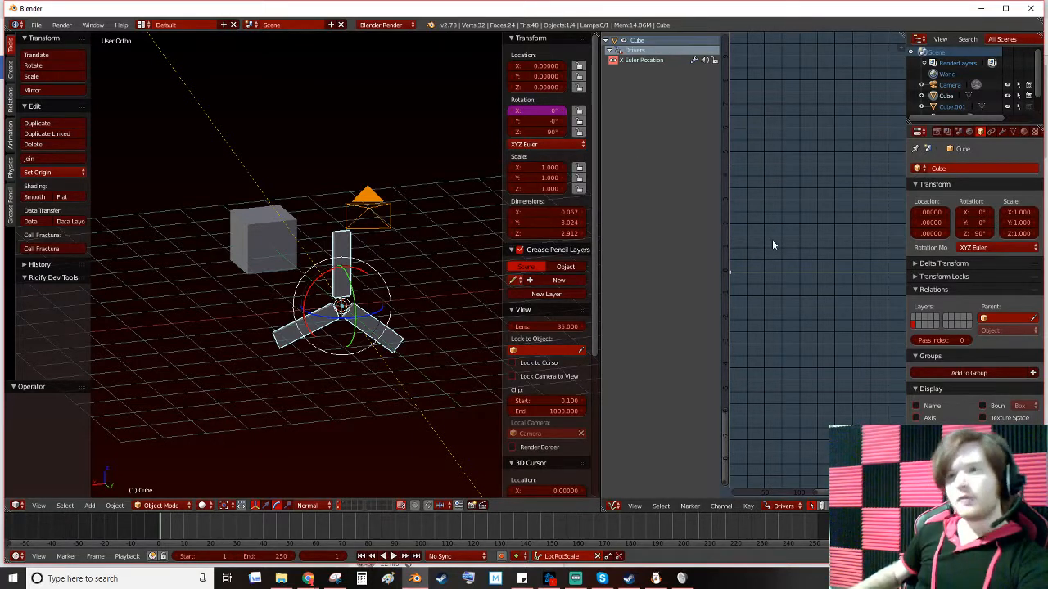
Widen the Graph Editor, show its properties, and open the driver settings of the X Euler Rotation channel
key(n)
drag(601, 191, 495, 190)
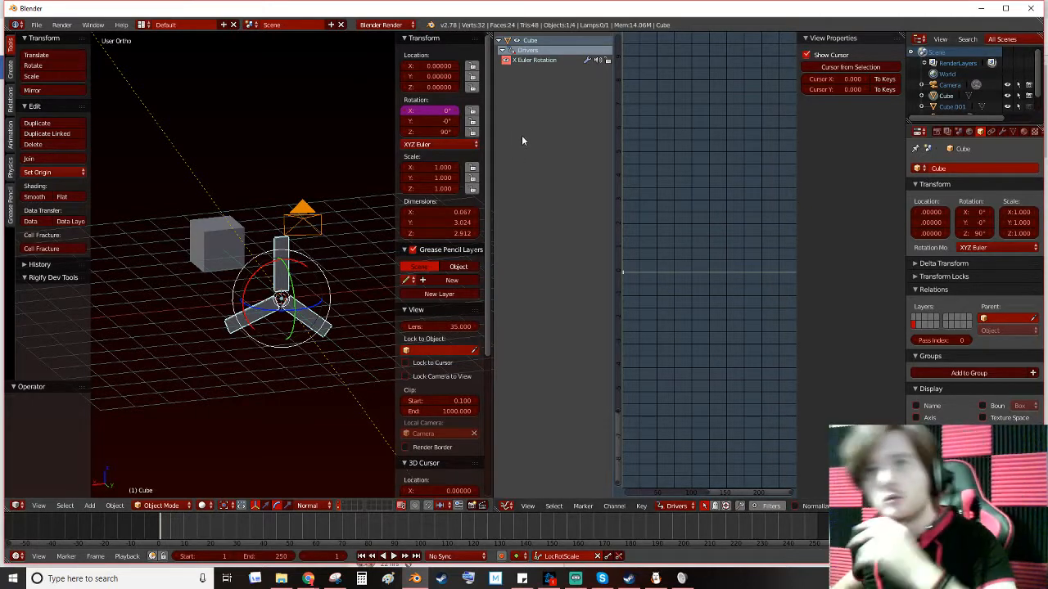
click(538, 60)
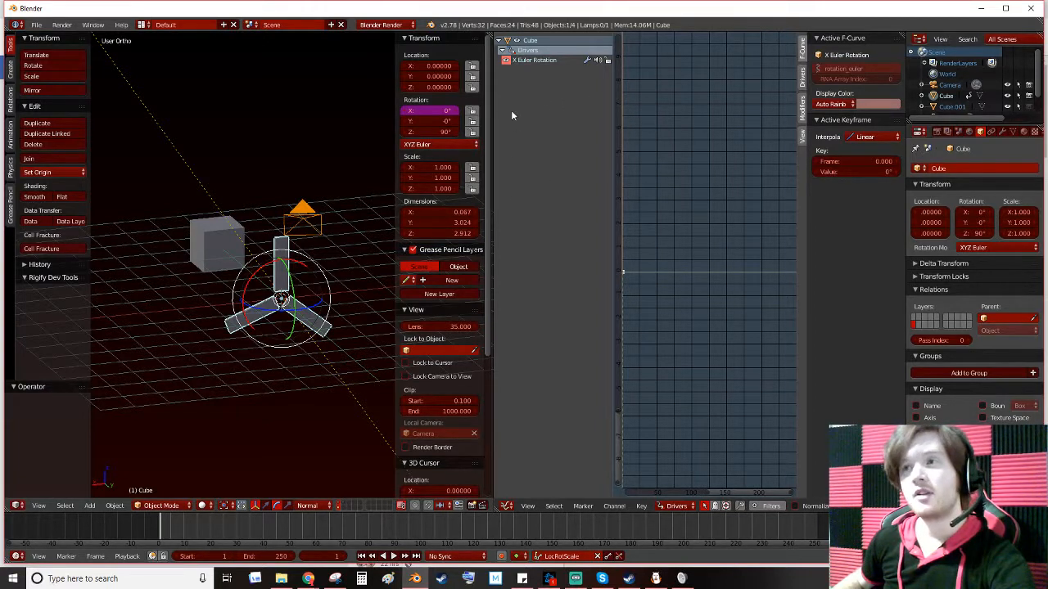
click(802, 81)
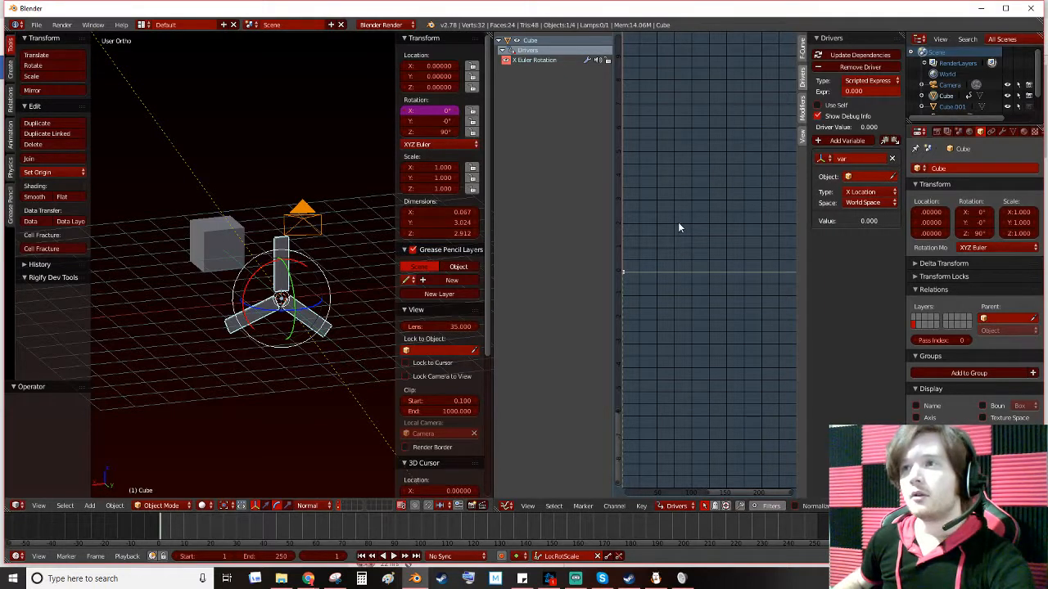
click(863, 81)
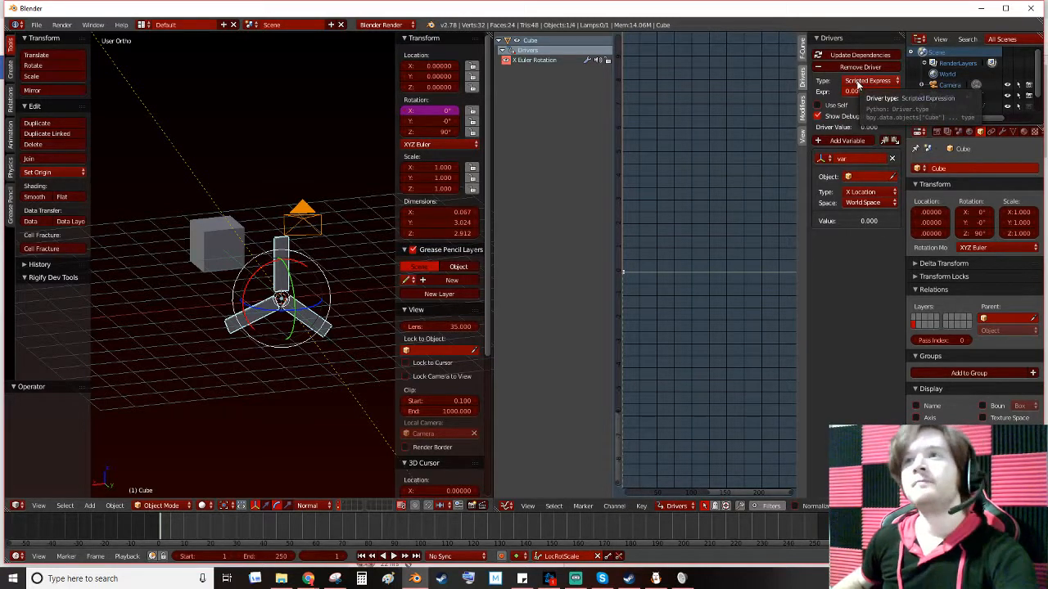
Assign Cube.001 as the object of the driver variable
click(857, 176)
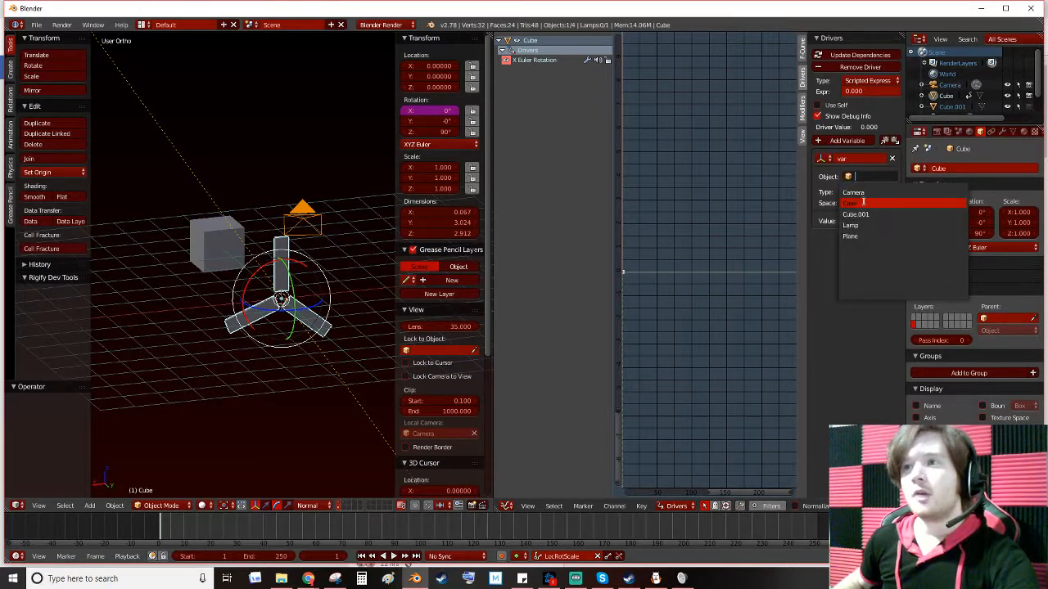
click(856, 214)
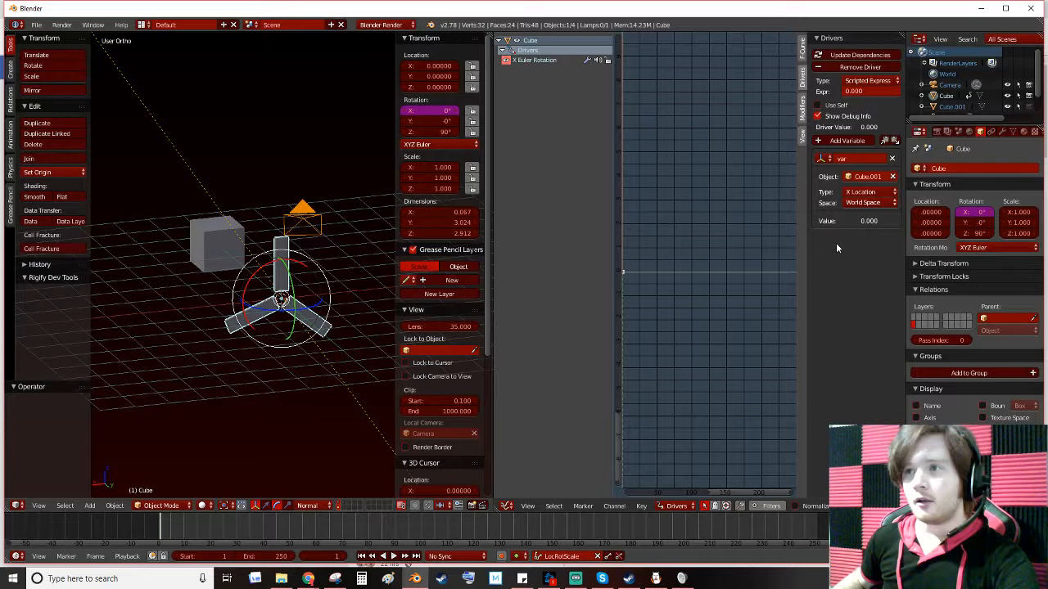
Select the second cube and enable both the translate and rotate manipulators in the 3D View
right_click(216, 244)
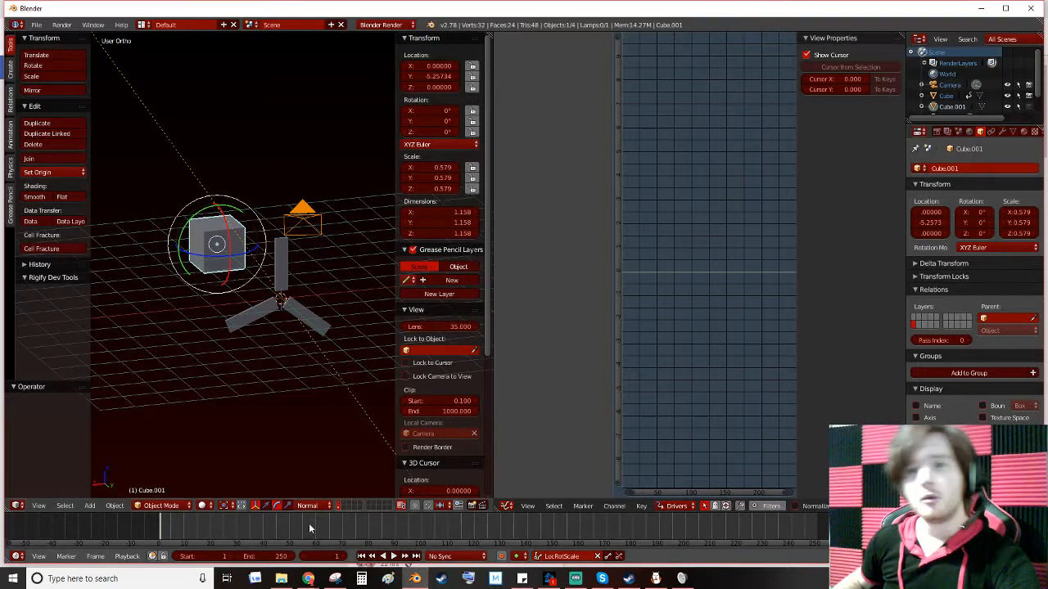
click(254, 505)
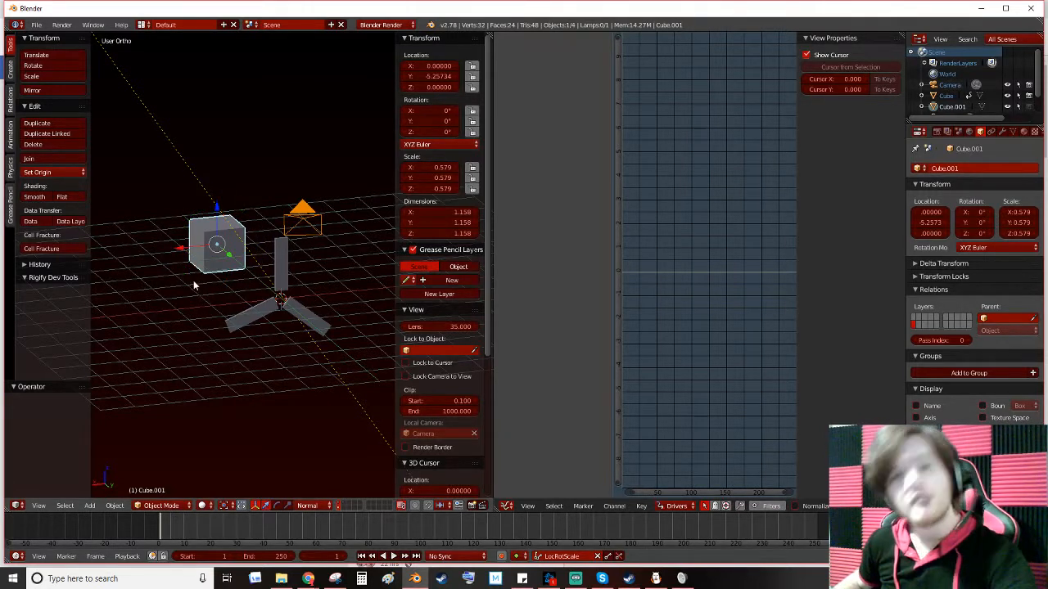
click(278, 505)
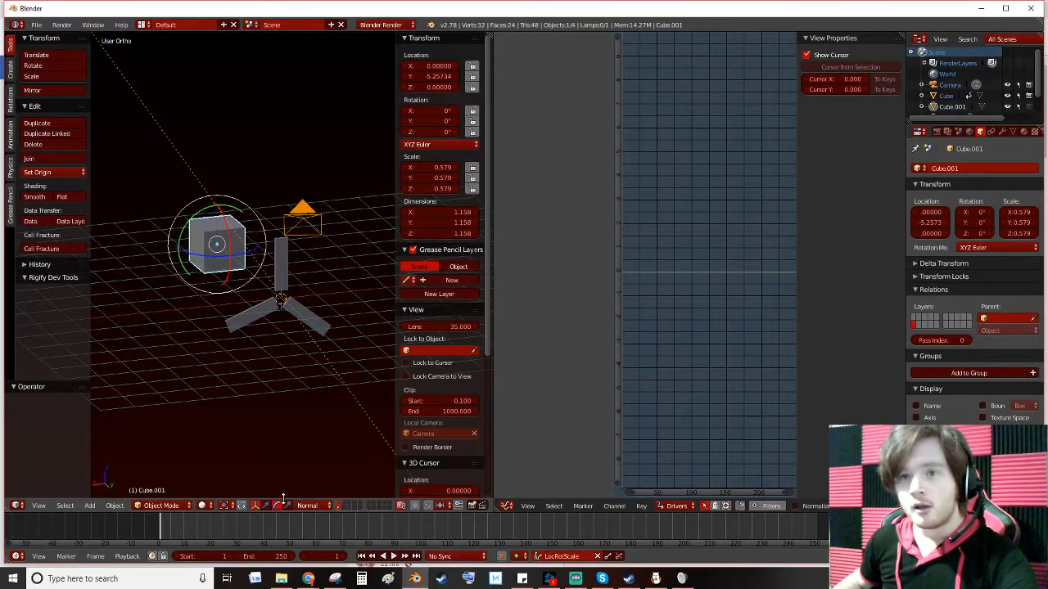
shift+click(256, 505)
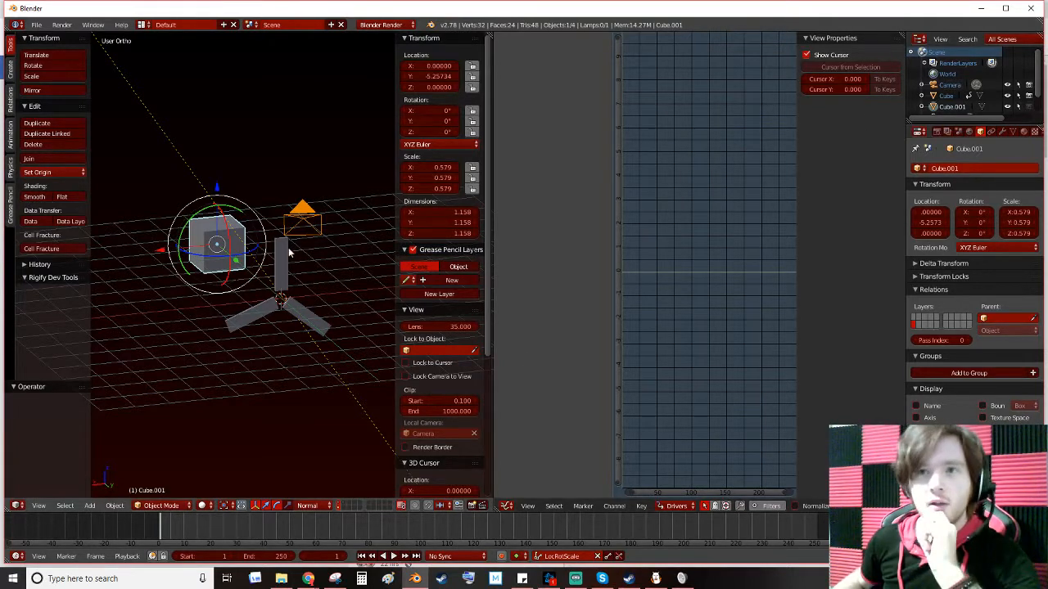
Reselect the blades and set the driver variable's transform space to Local Space
right_click(277, 284)
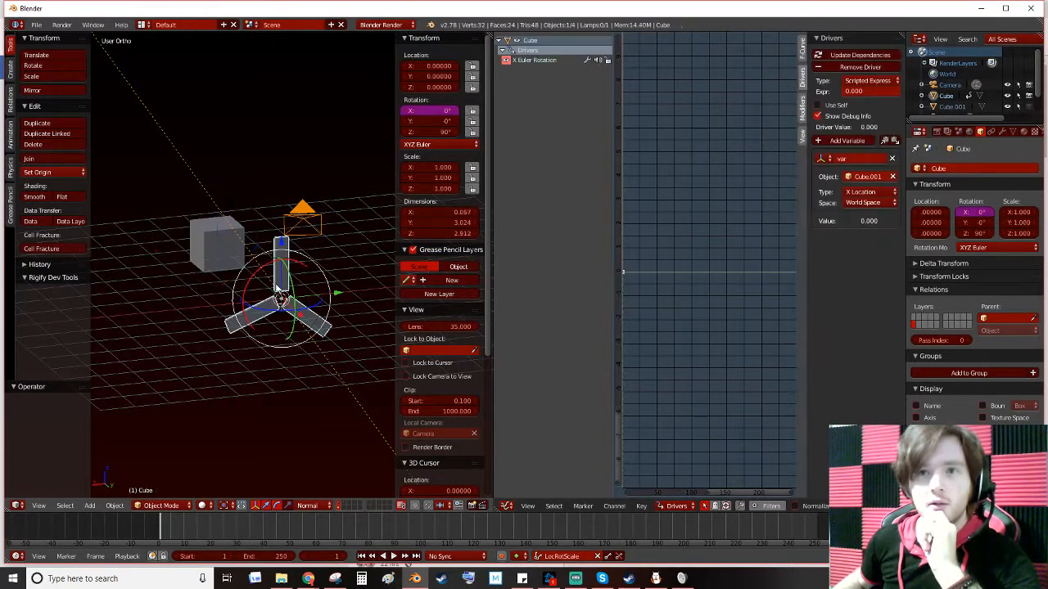
click(869, 203)
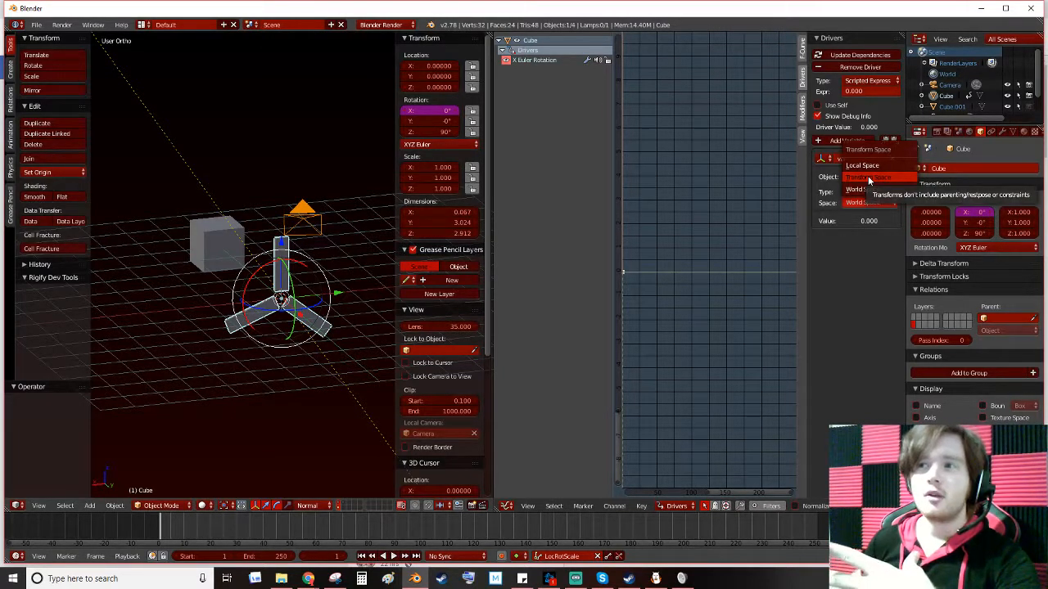
click(870, 179)
click(869, 203)
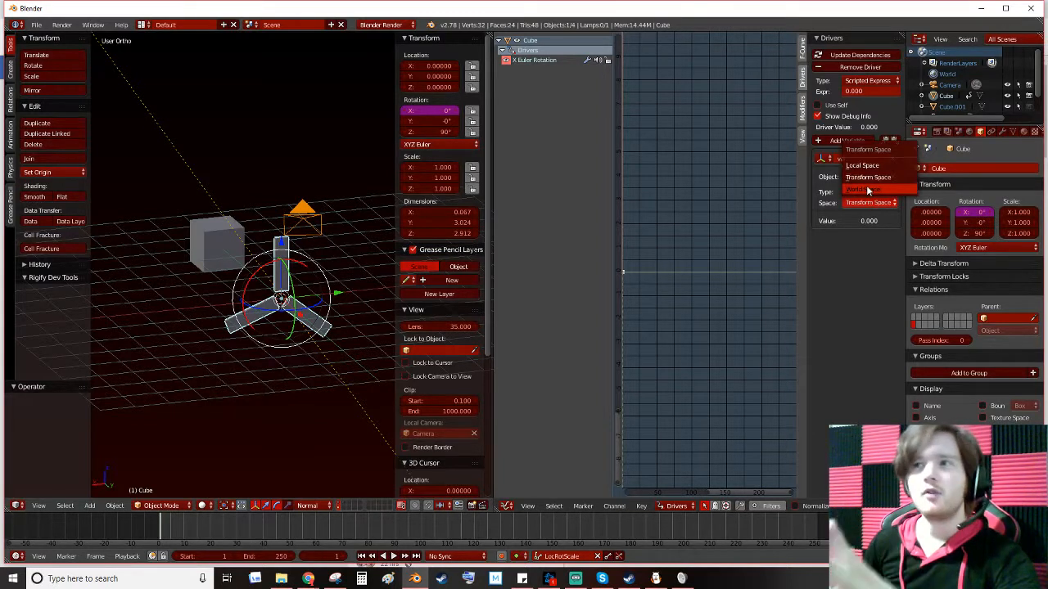
click(868, 190)
click(868, 203)
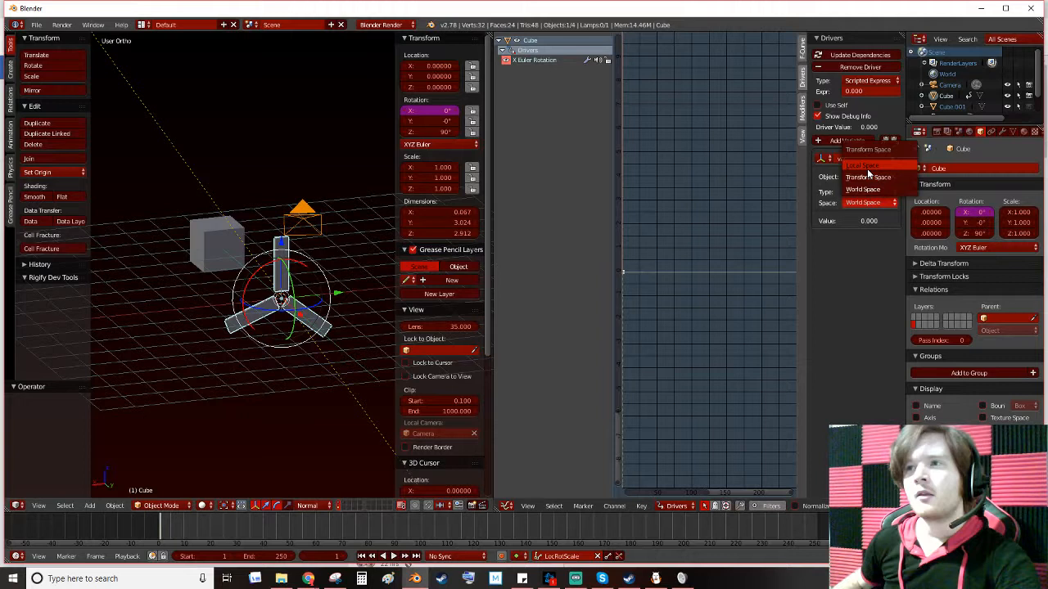
click(868, 167)
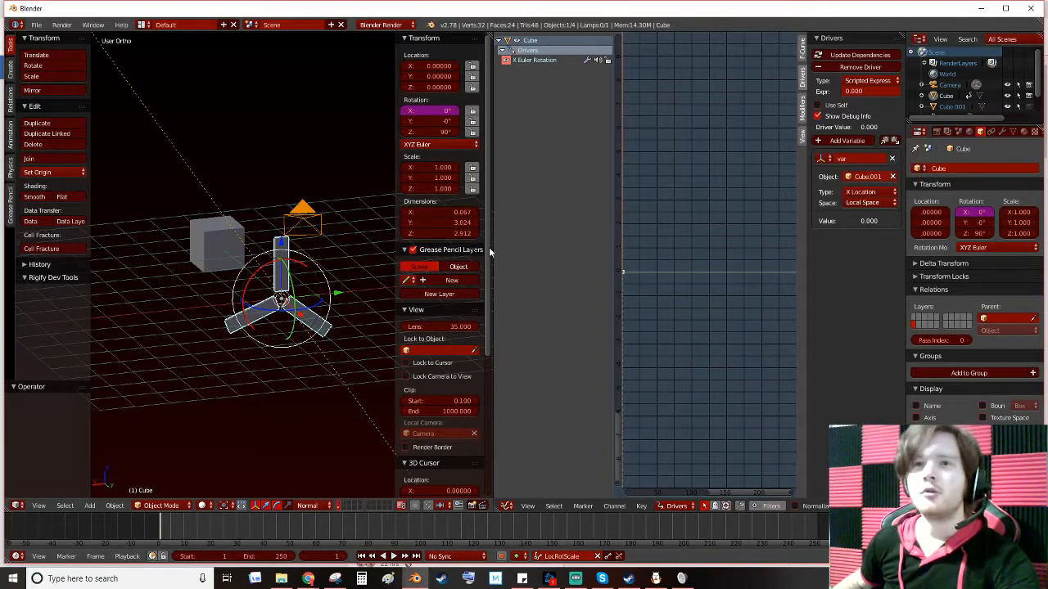
Set the blades' driver expression to var, matching the variable's name
right_click(234, 246)
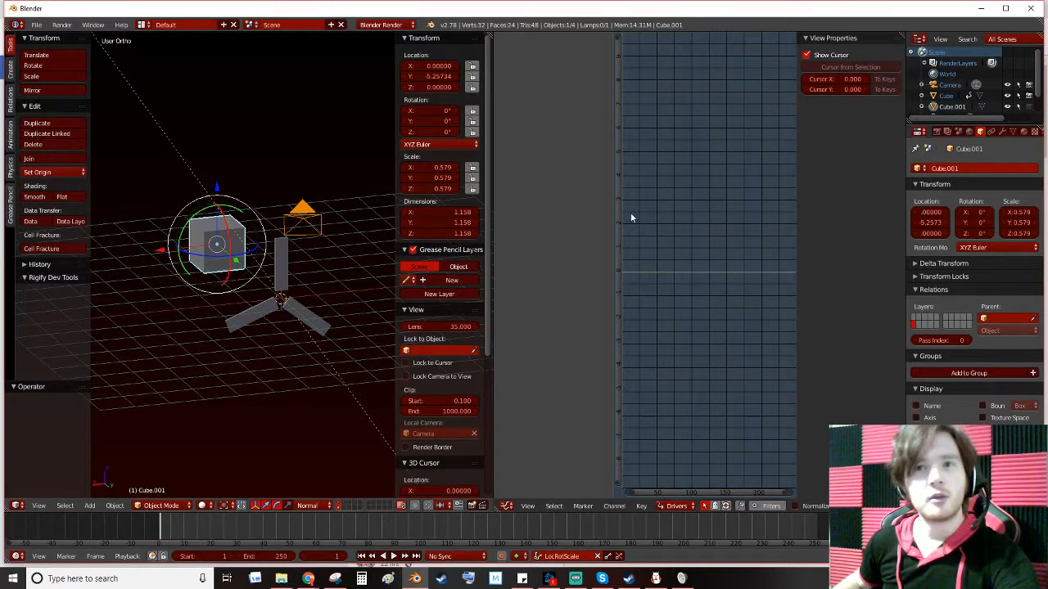
right_click(282, 272)
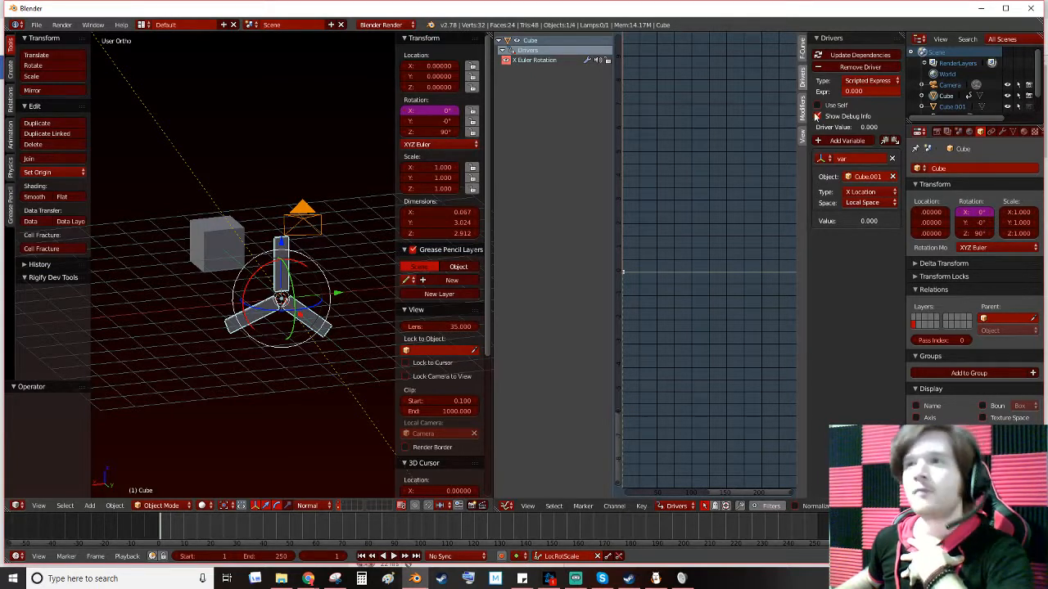
click(863, 90)
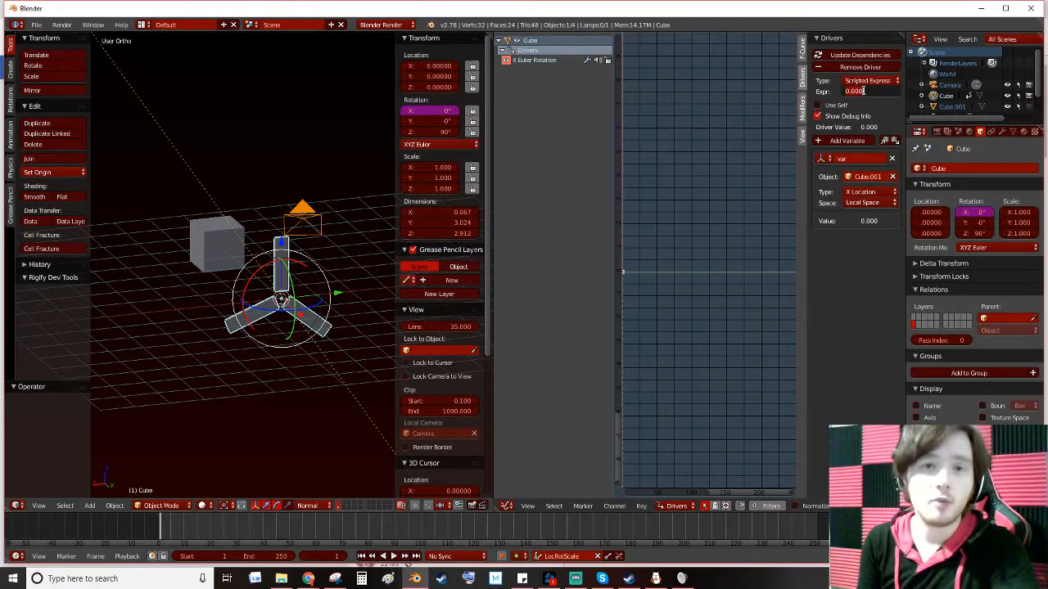
text(v)
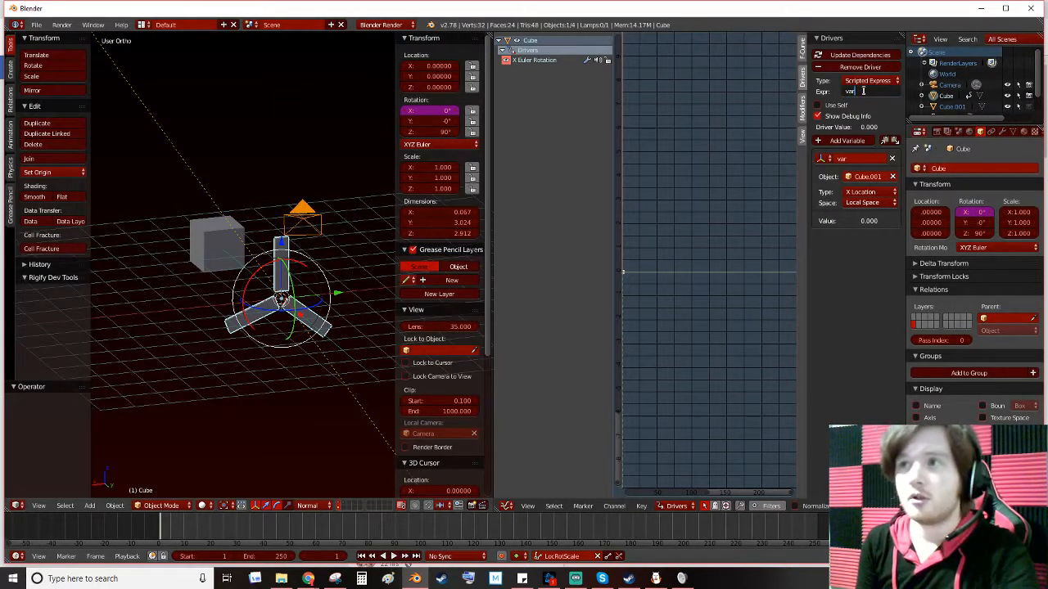
text(ar)
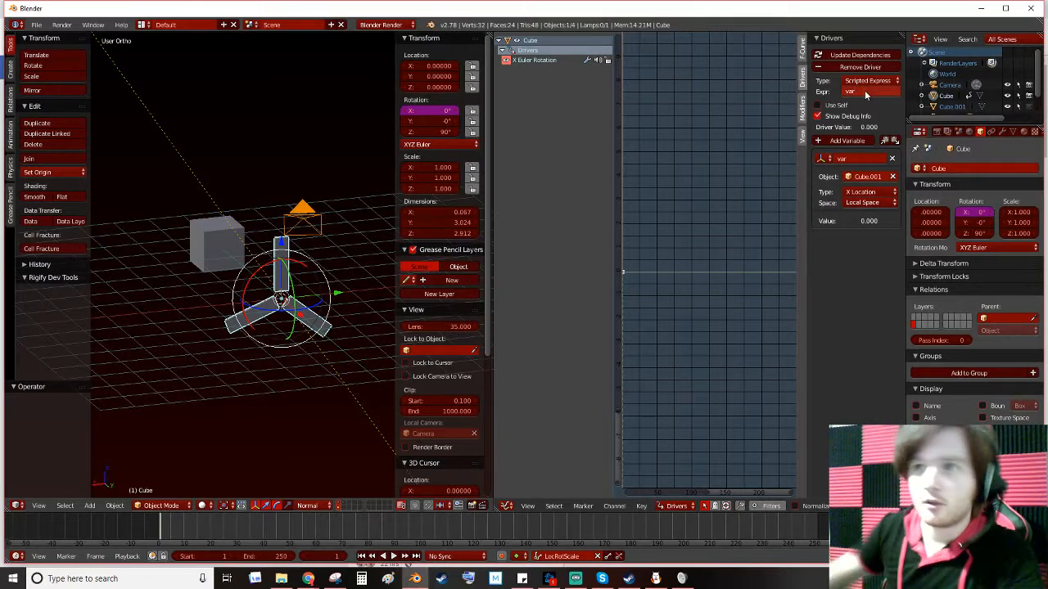
key(Return)
click(845, 157)
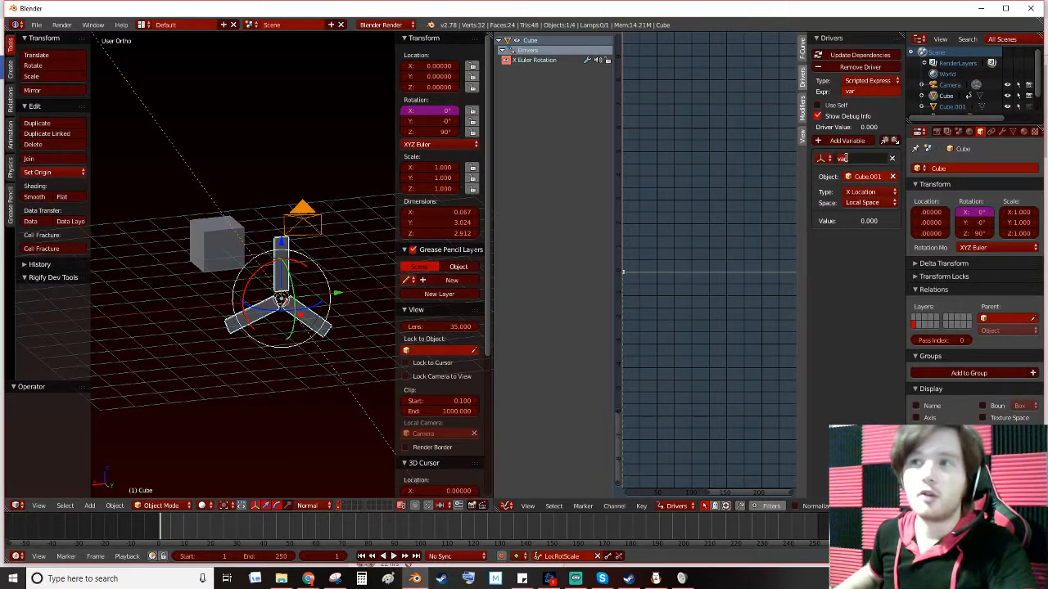
key(Return)
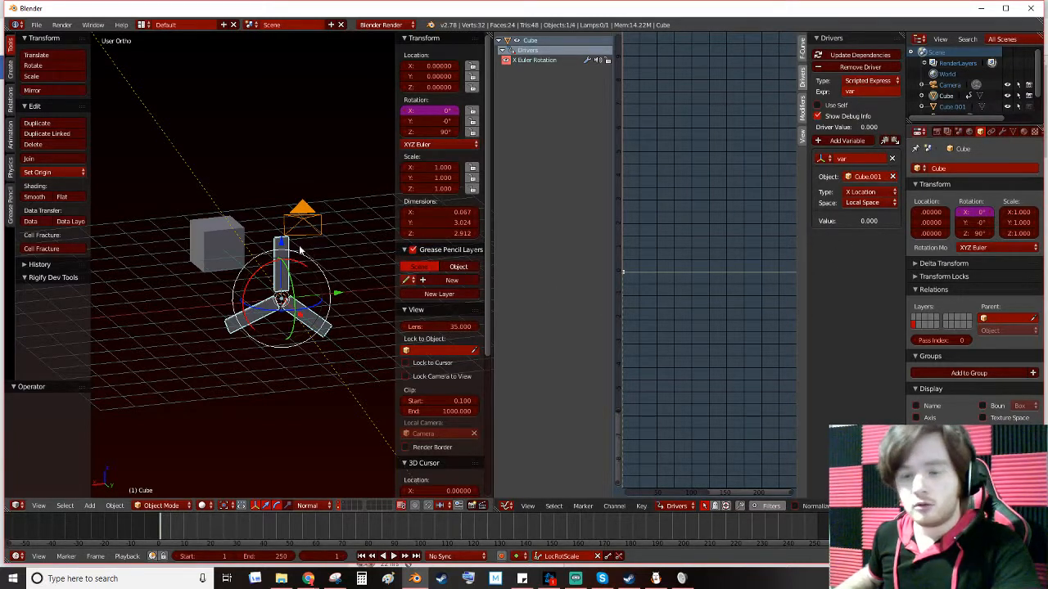
Move the second cube about -0.86 units along the X axis to test the driver on the blades
right_click(235, 256)
key(g)
key(x)
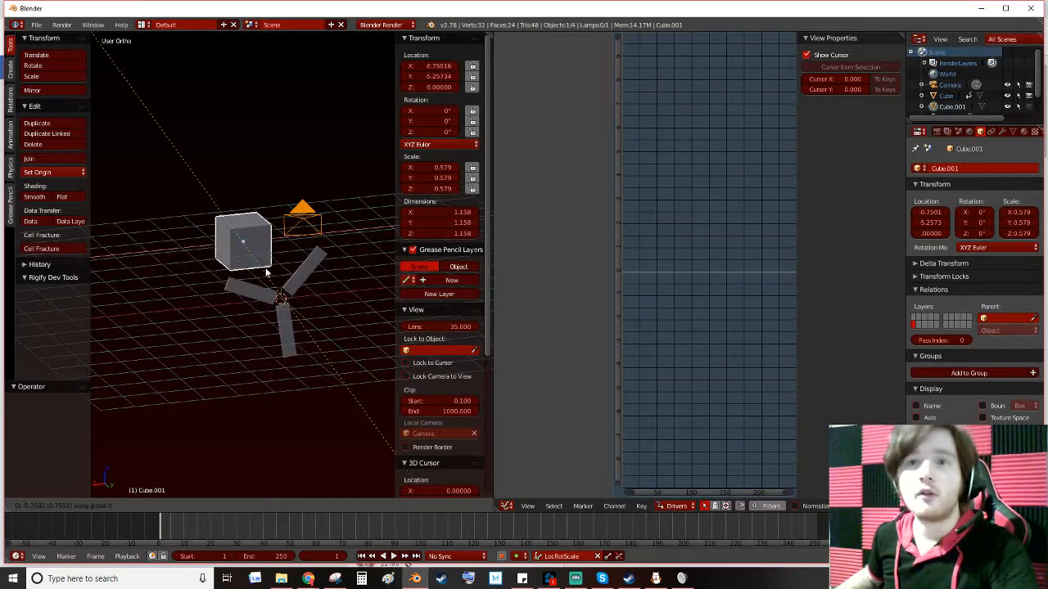
click(329, 283)
Widen the 3D View and move the second cube about 5.13 units along the X axis
drag(491, 241, 587, 246)
middle_drag(481, 281, 394, 293)
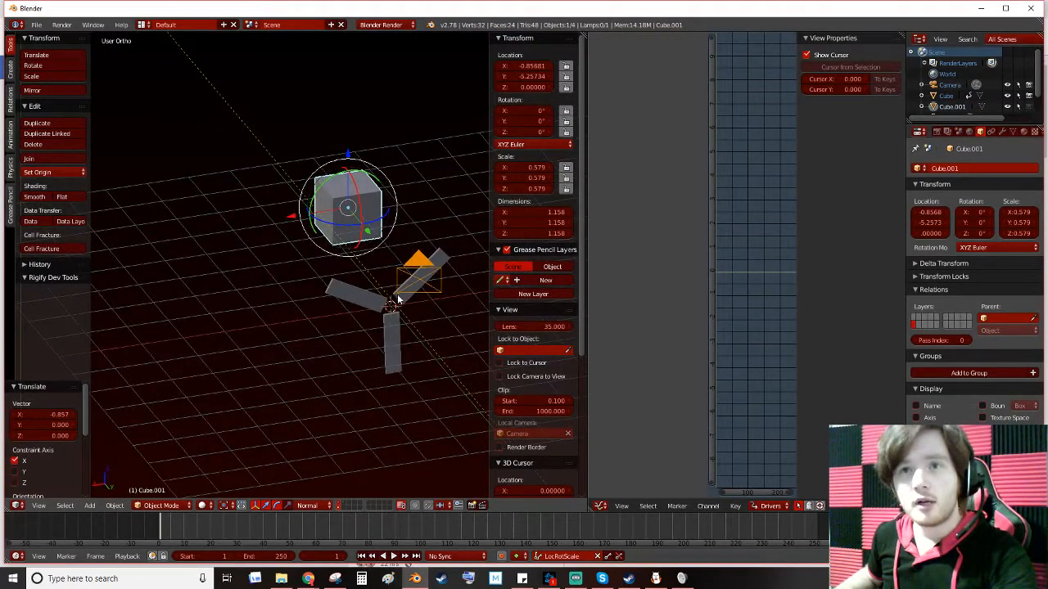
key(g)
key(x)
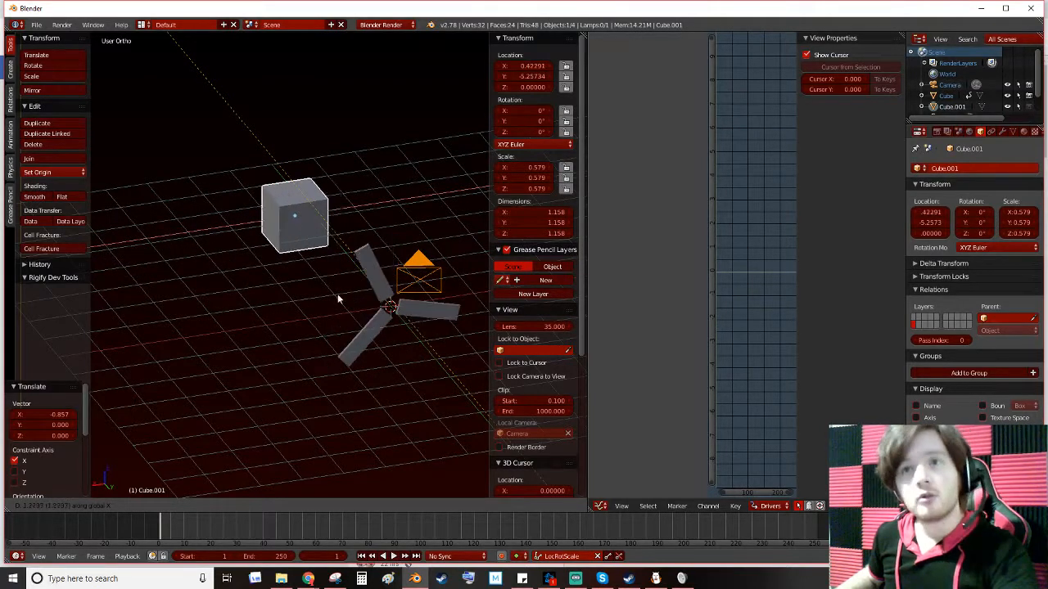
click(182, 318)
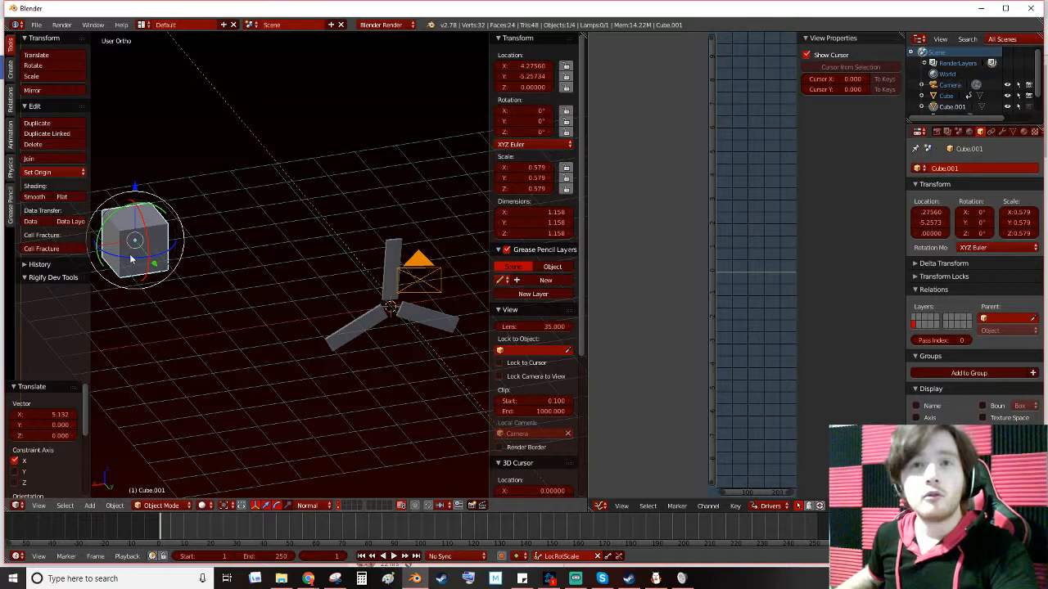
Set the timeline's end frame to 30 and insert a LocRotScale keyframe for the second cube at frame 1
click(270, 556)
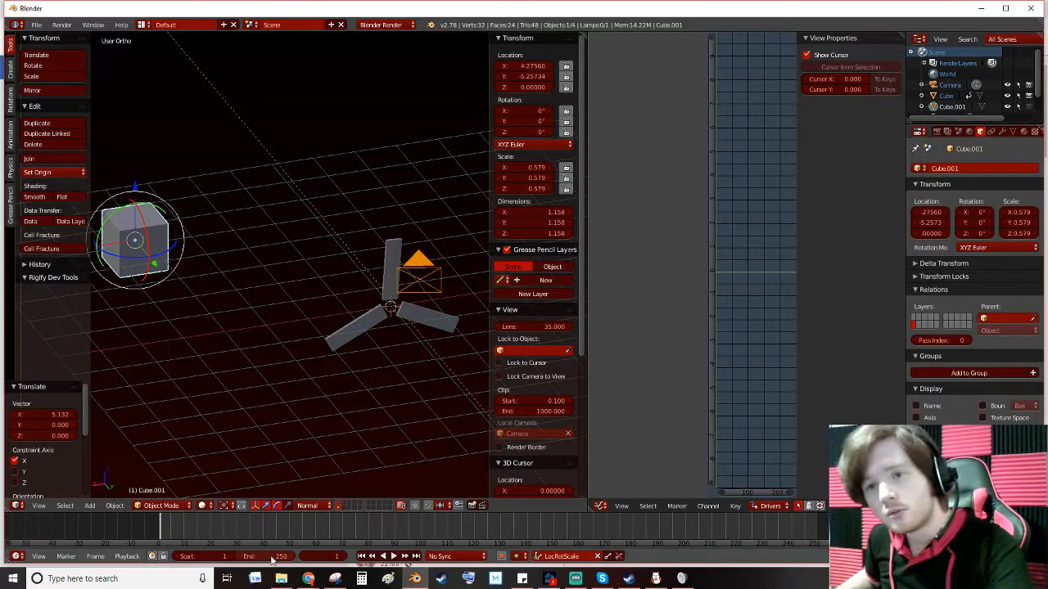
text(30)
key(Return)
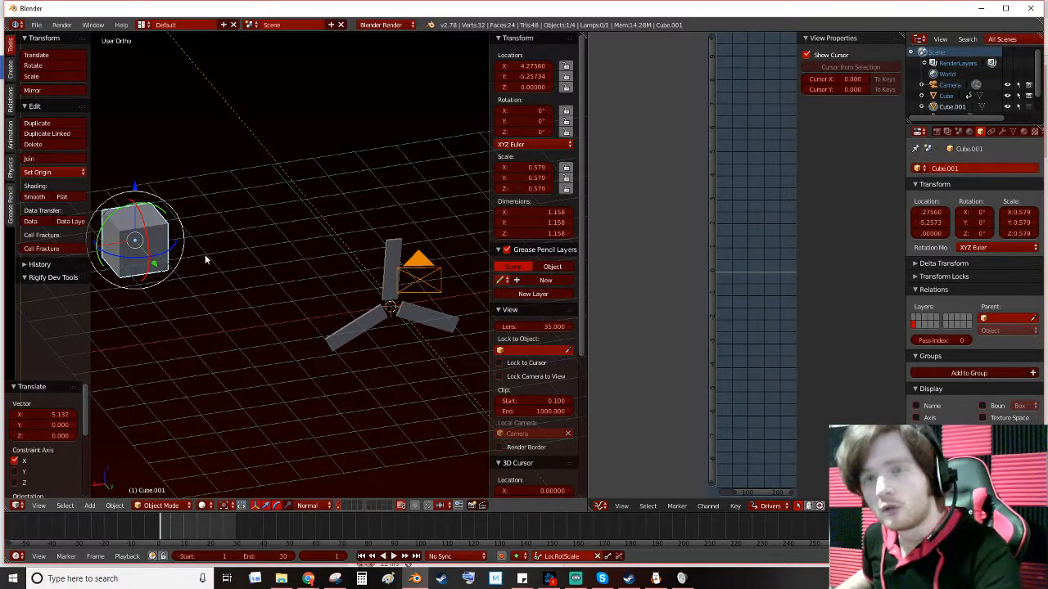
key(i)
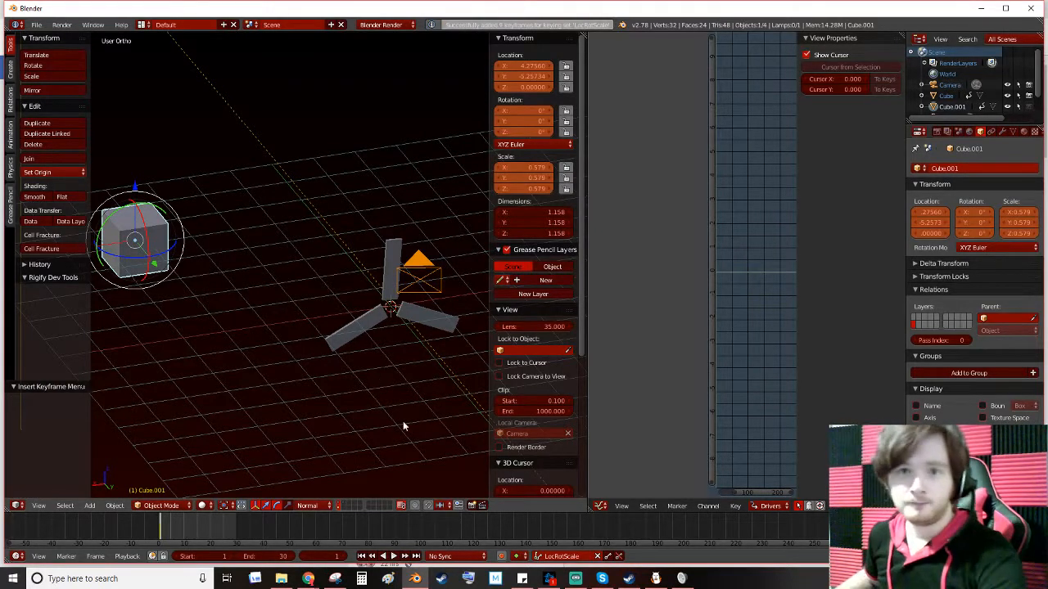
At frame 29, move the second cube -20 units along the X axis and insert a LocRotScale keyframe
click(231, 526)
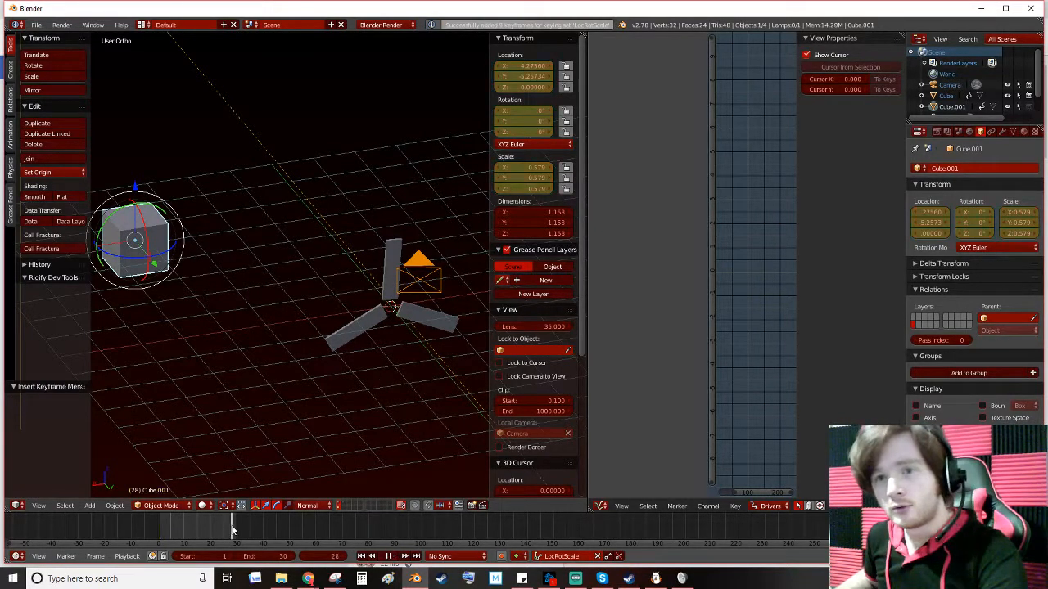
key(Right)
key(Right)
key(Left)
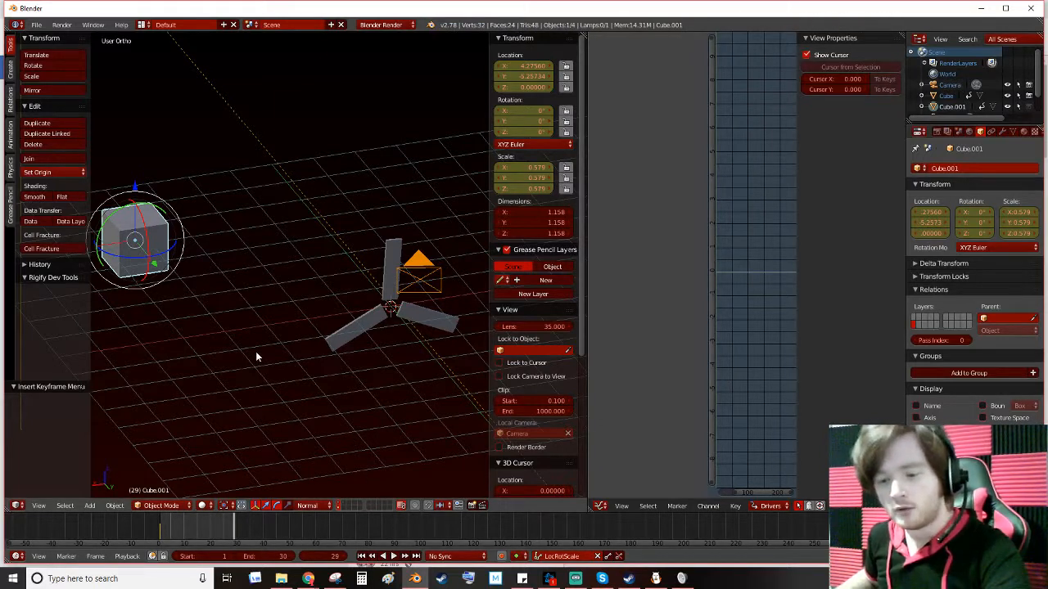
key(g)
key(x)
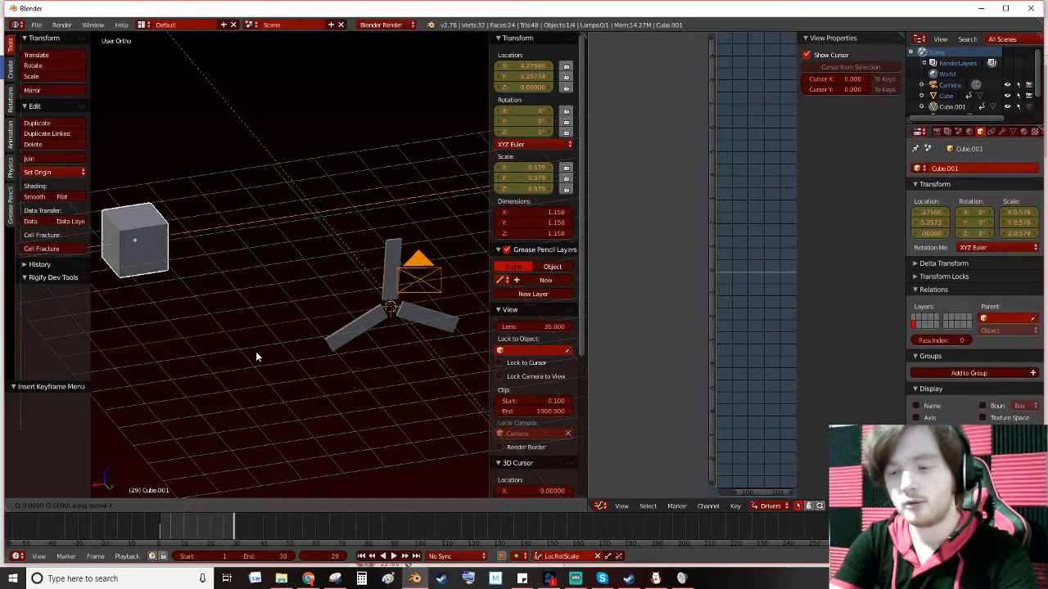
text(20)
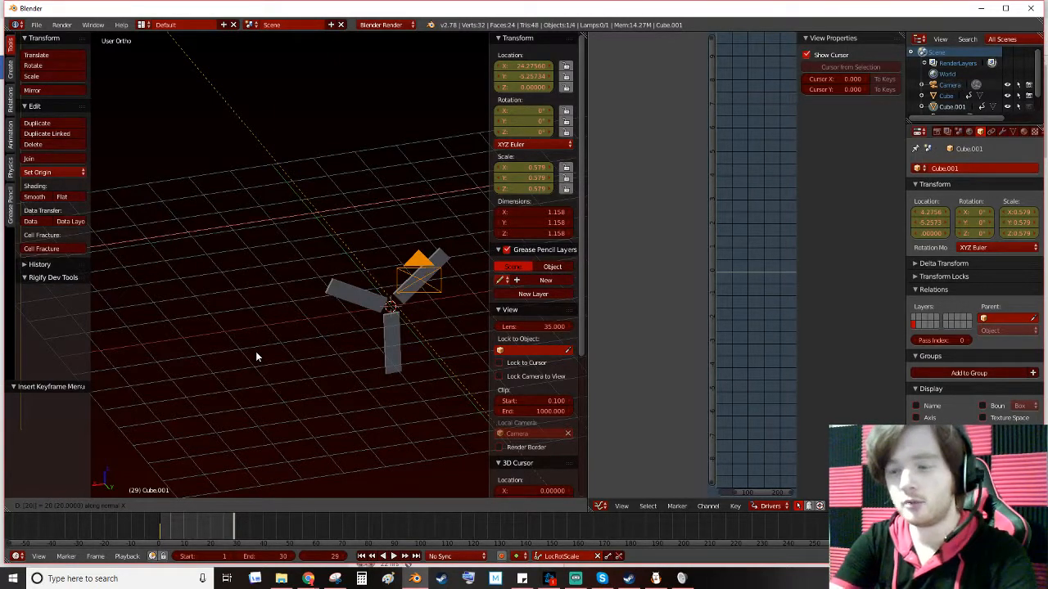
text(-)
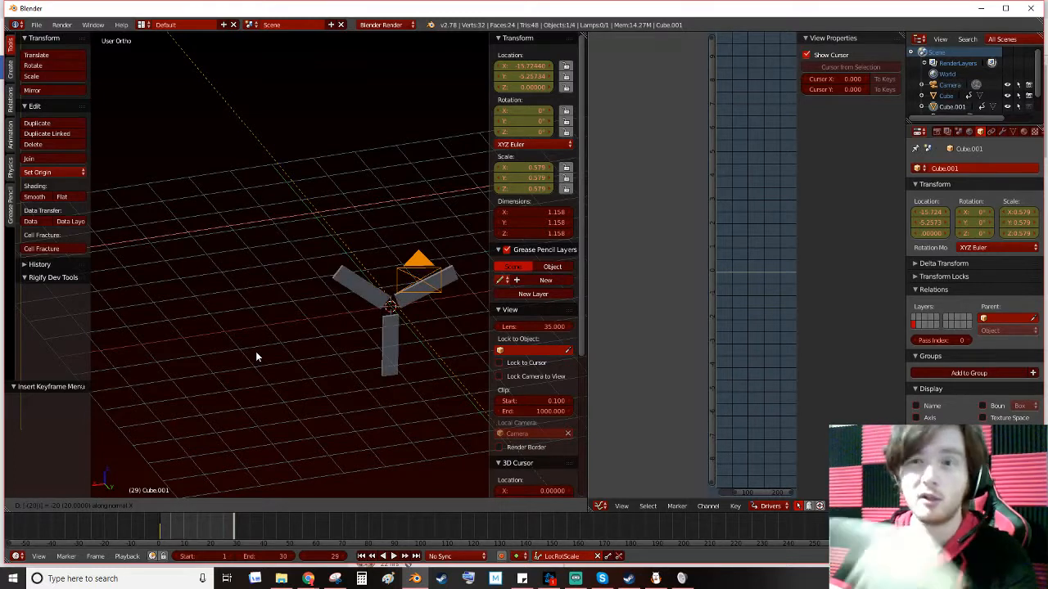
key(Return)
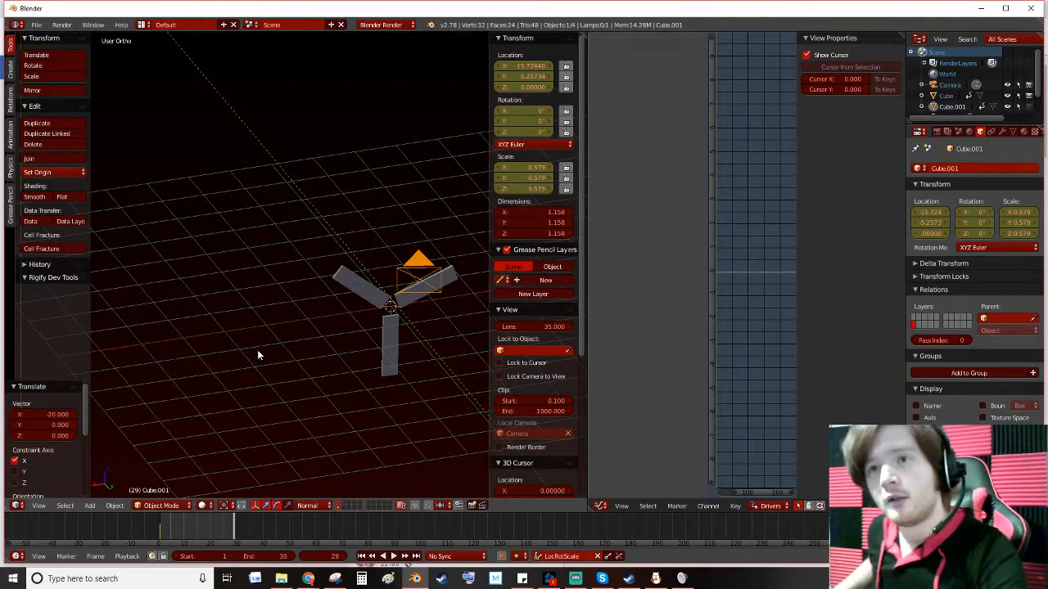
scroll(256, 351, down, 6)
key(i)
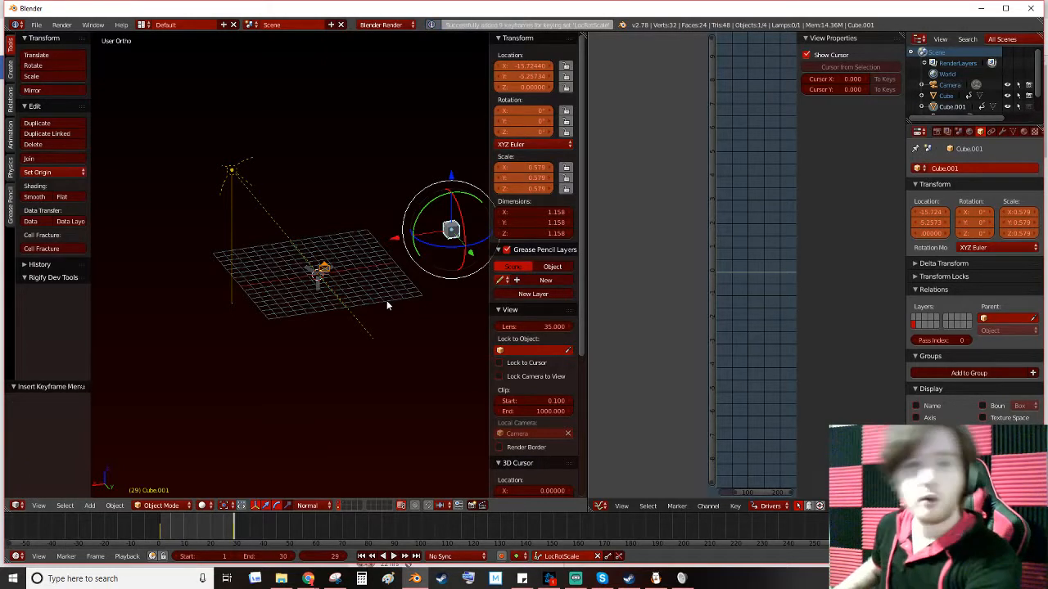
At frame 30, move the second cube 20 units along the X axis and insert a LocRotScale keyframe
key(Right)
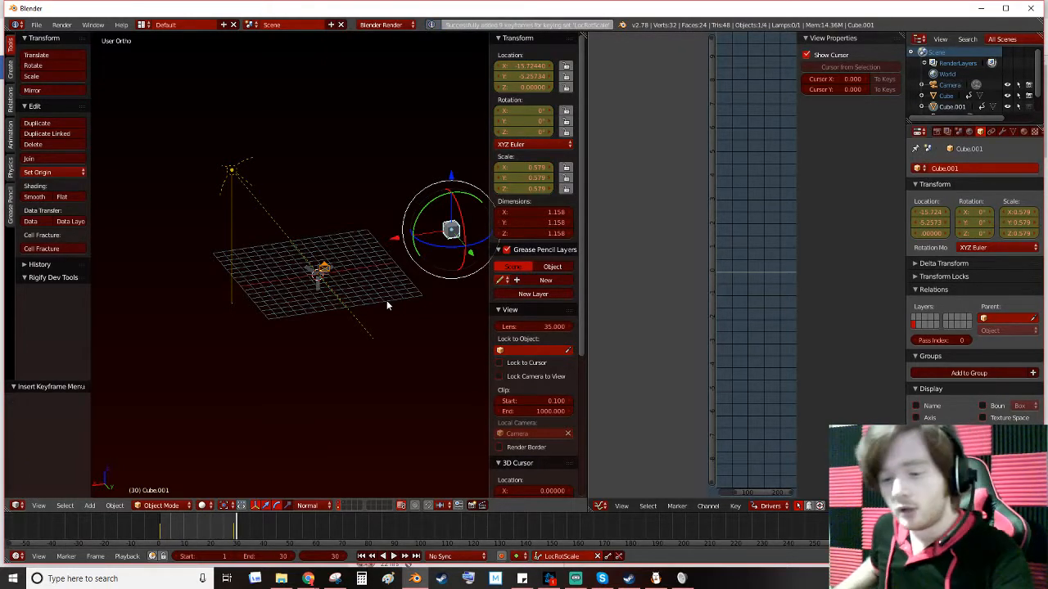
key(g)
key(x)
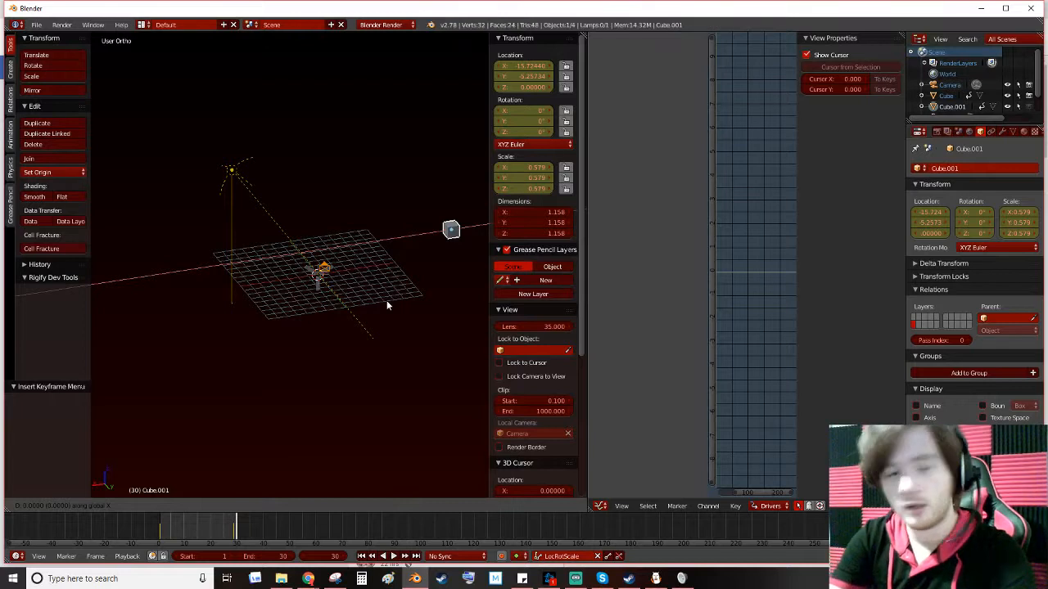
text(-20)
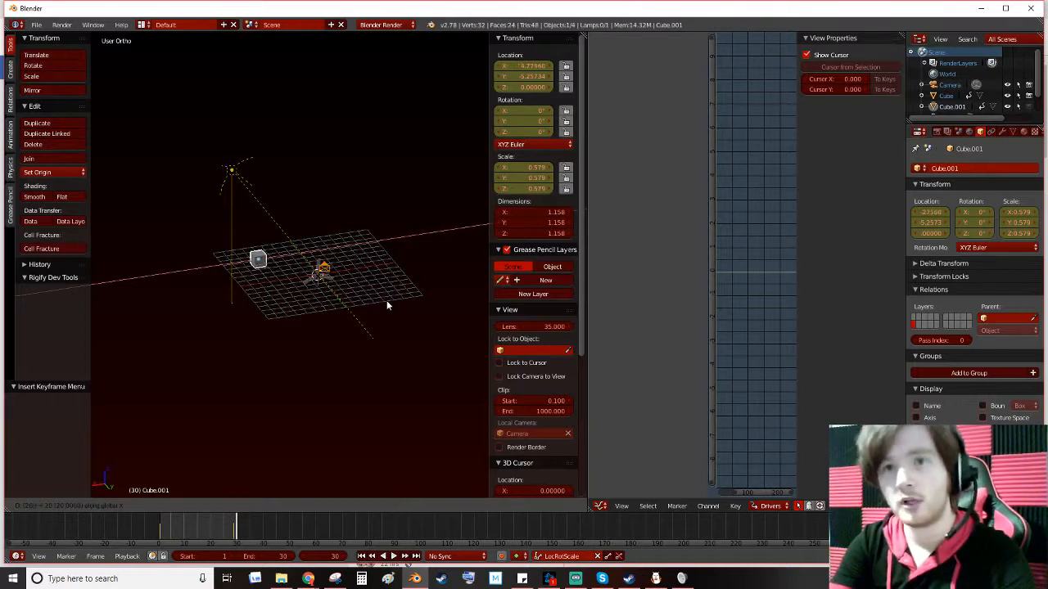
key(Return)
key(i)
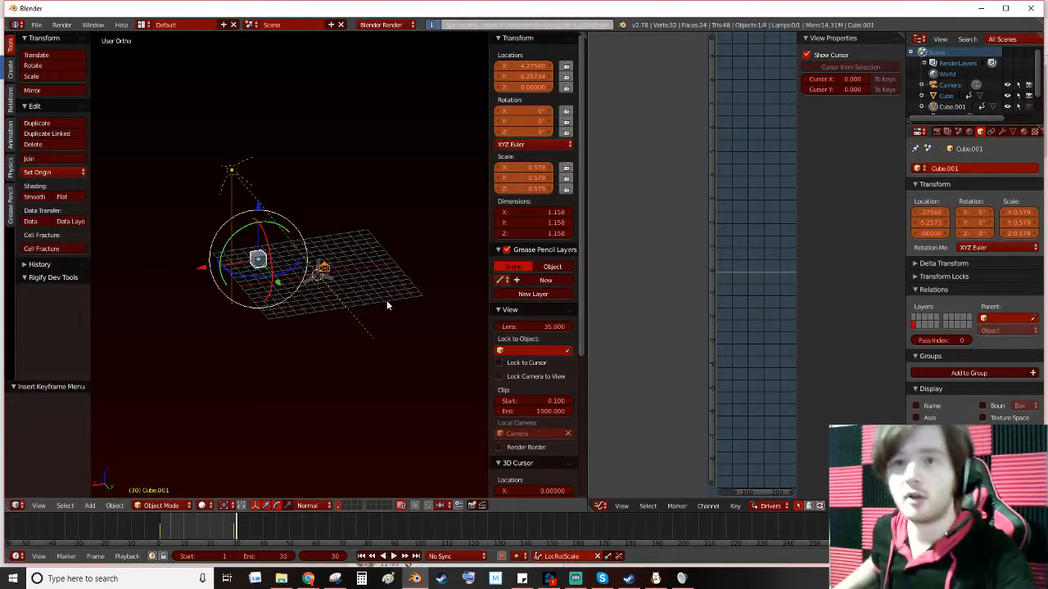
Play the animation and hide the second cube to watch the three blades rotate on their own
scroll(385, 301, up, 5)
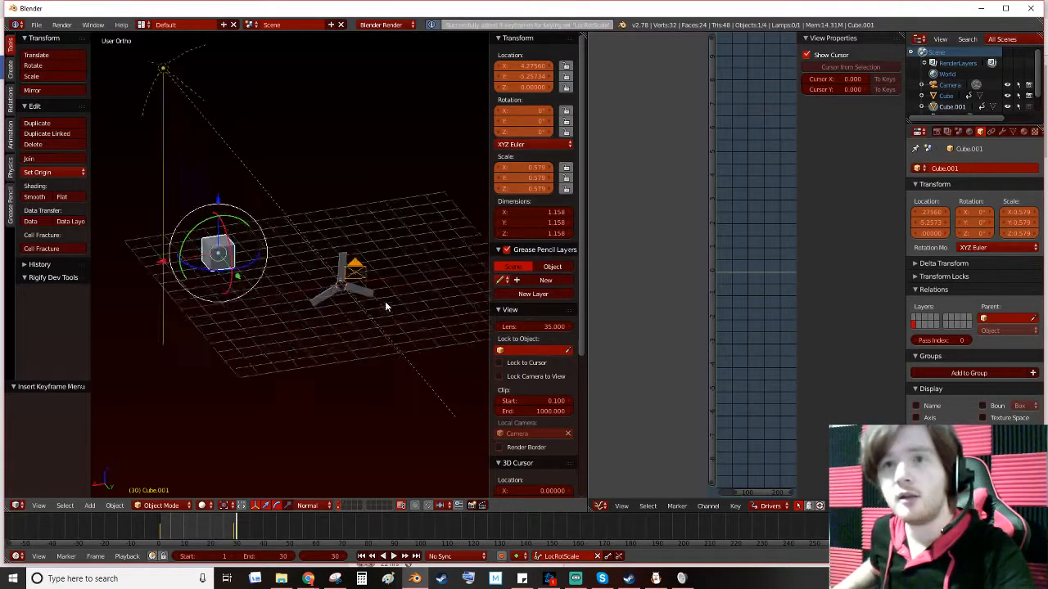
click(393, 556)
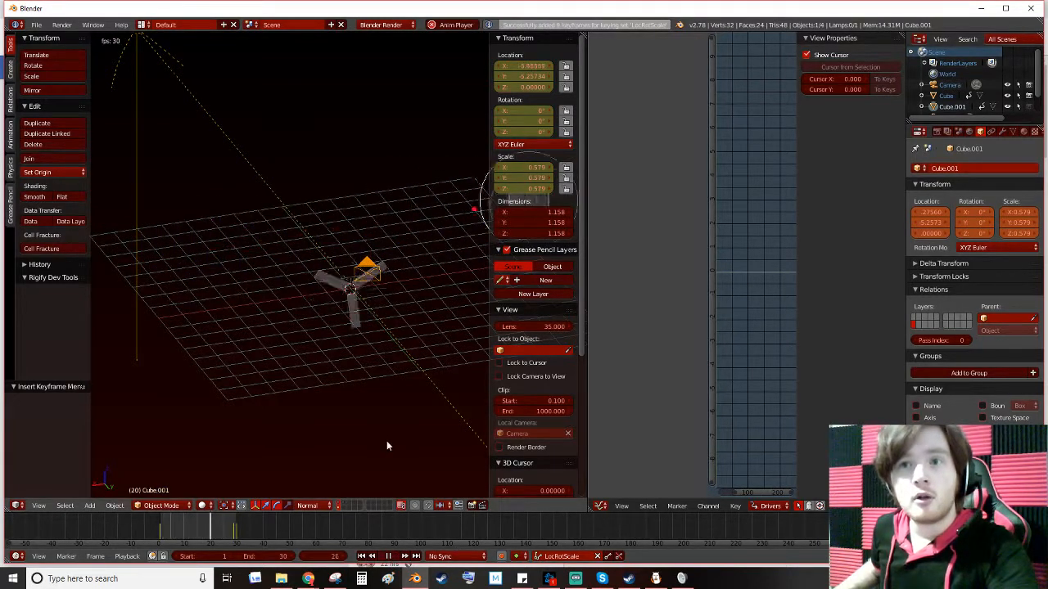
scroll(389, 366, down, 2)
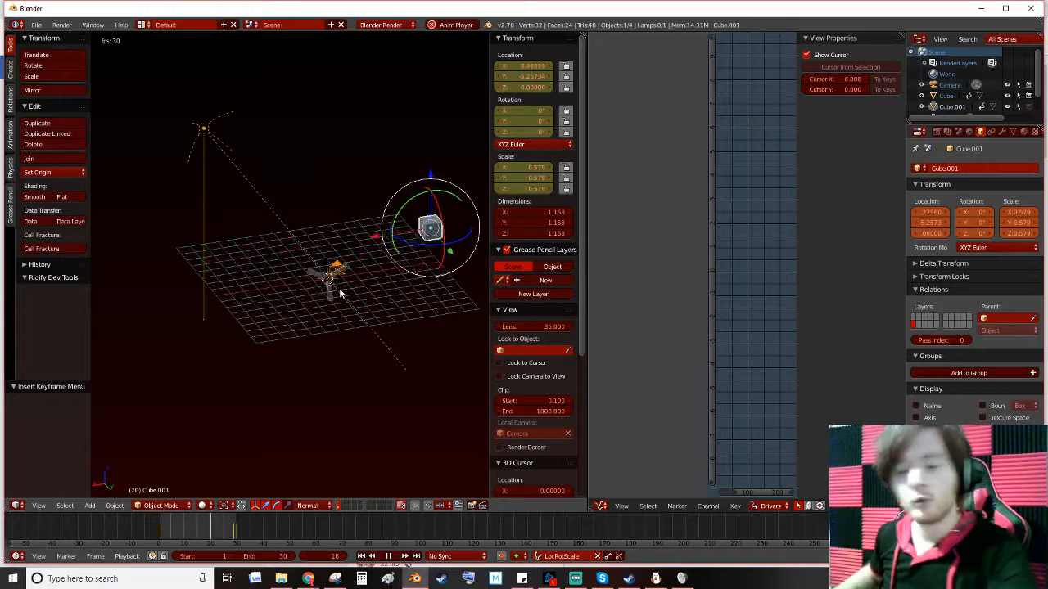
key(h)
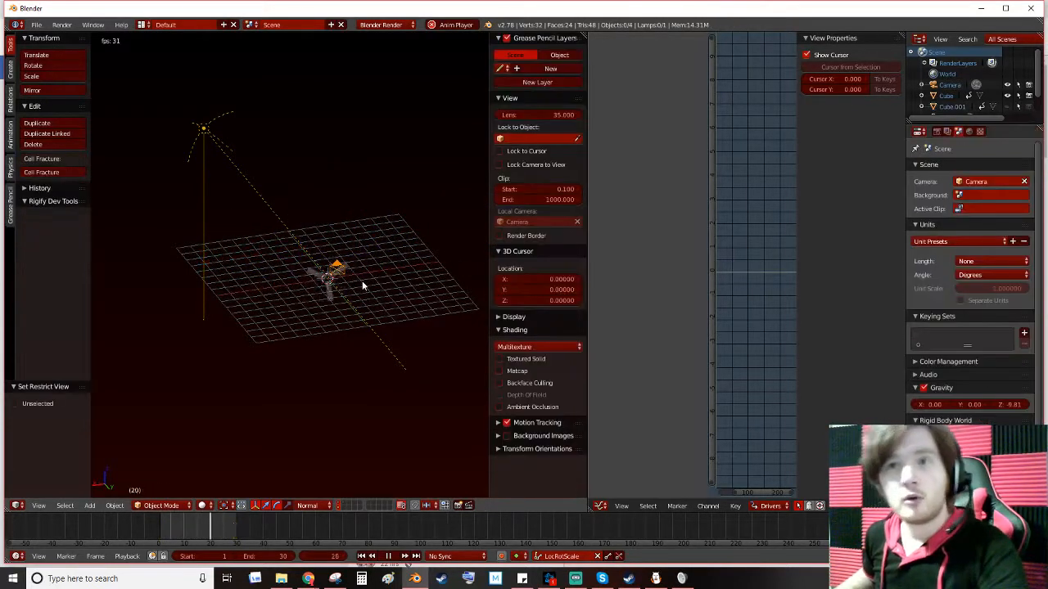
scroll(382, 302, up, 6)
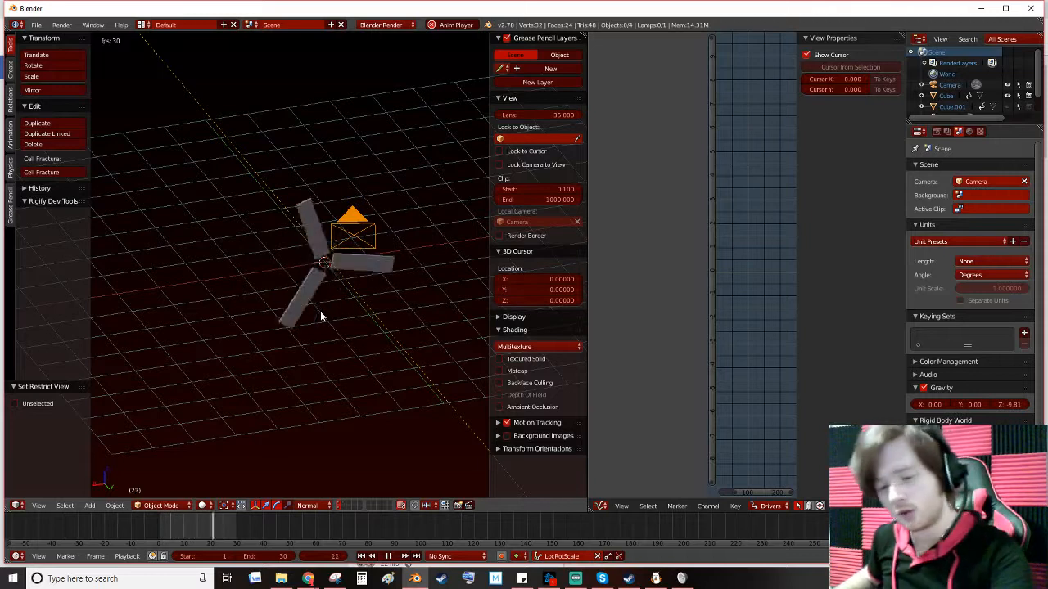
Unhide the second cube, stop the playback, and briefly replay the animation before stopping it again
key(alt+h)
middle_drag(386, 235, 358, 269)
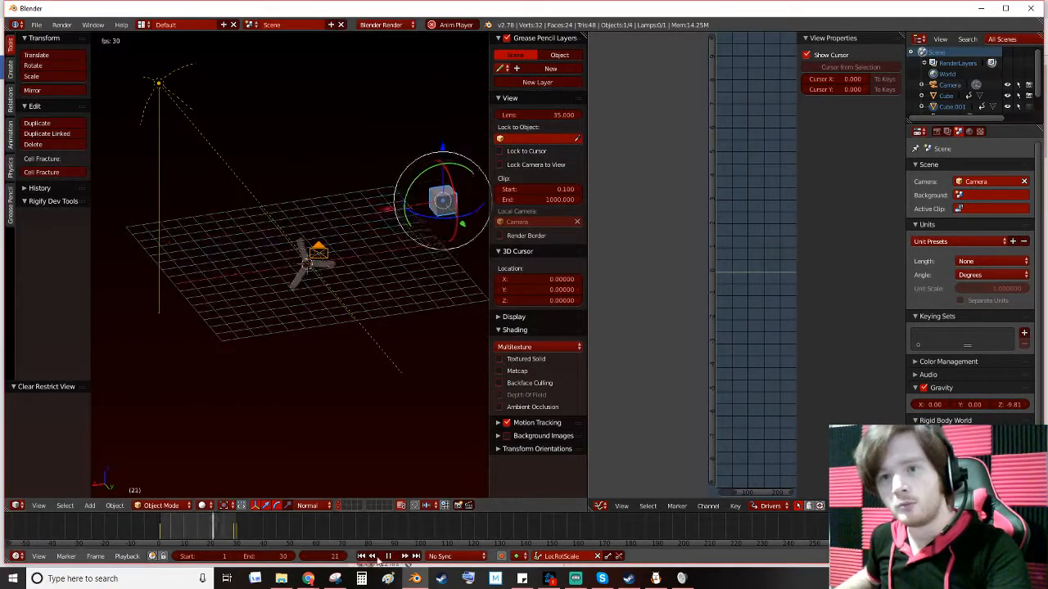
key(alt+a)
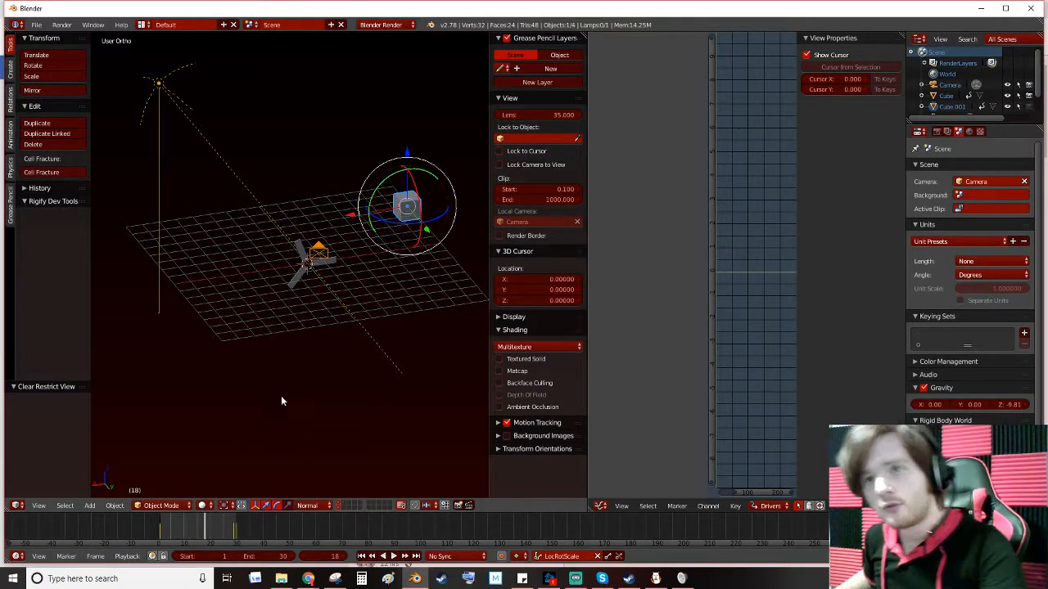
key(alt+a)
key(alt+a)
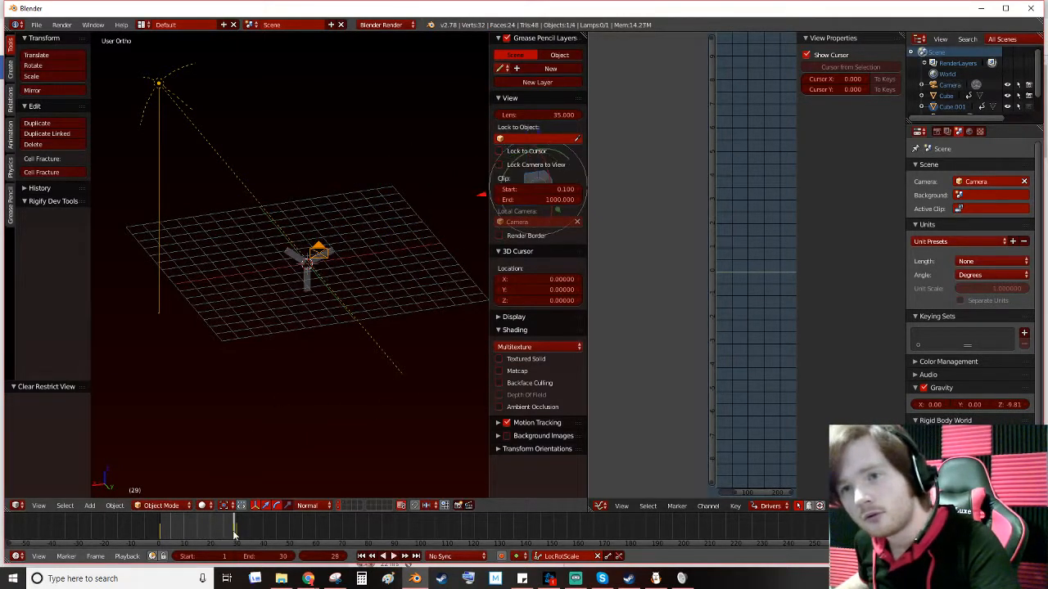
Try to delete all of the second cube's keyframes in the Dope Sheet, and switch that editor back to the Timeline
click(16, 556)
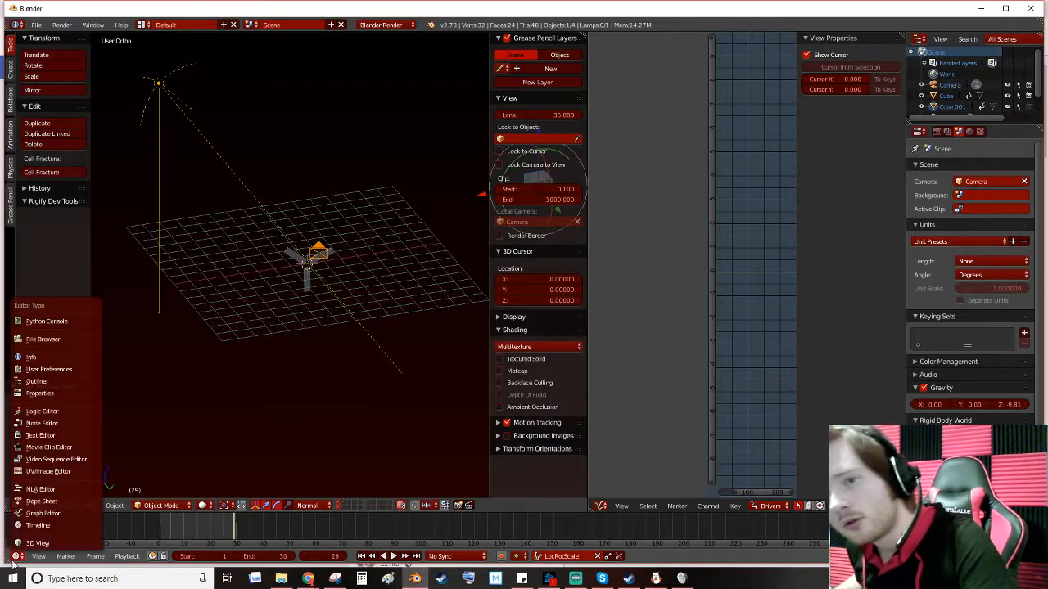
click(39, 501)
key(a)
key(a)
key(x)
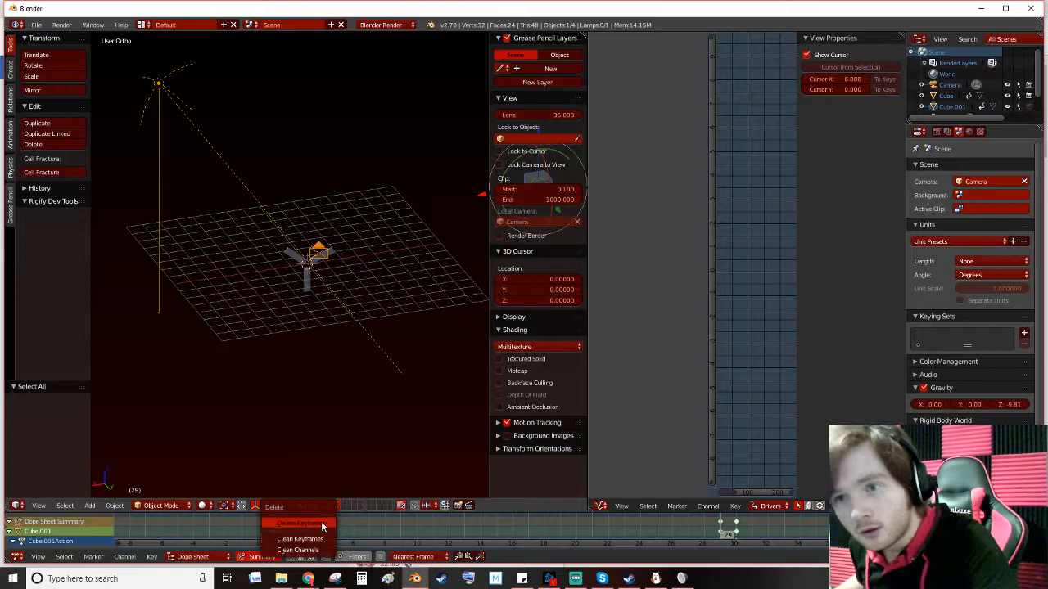
click(320, 523)
click(16, 557)
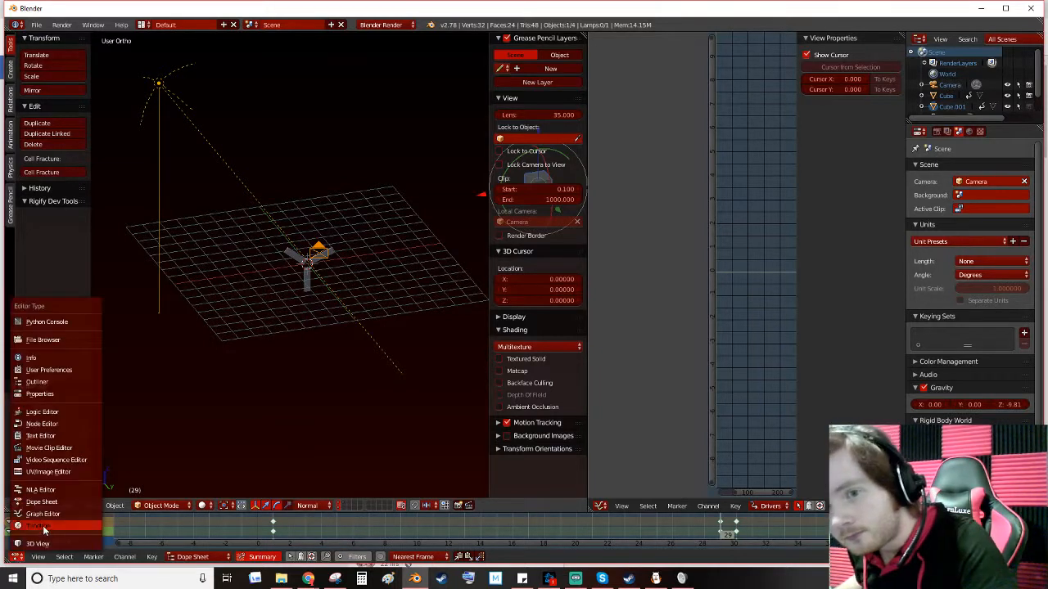
click(37, 526)
Clear the second cube's location and move it about -5.59 units along the Y axis, behind the blades
scroll(356, 314, down, 1)
key(g)
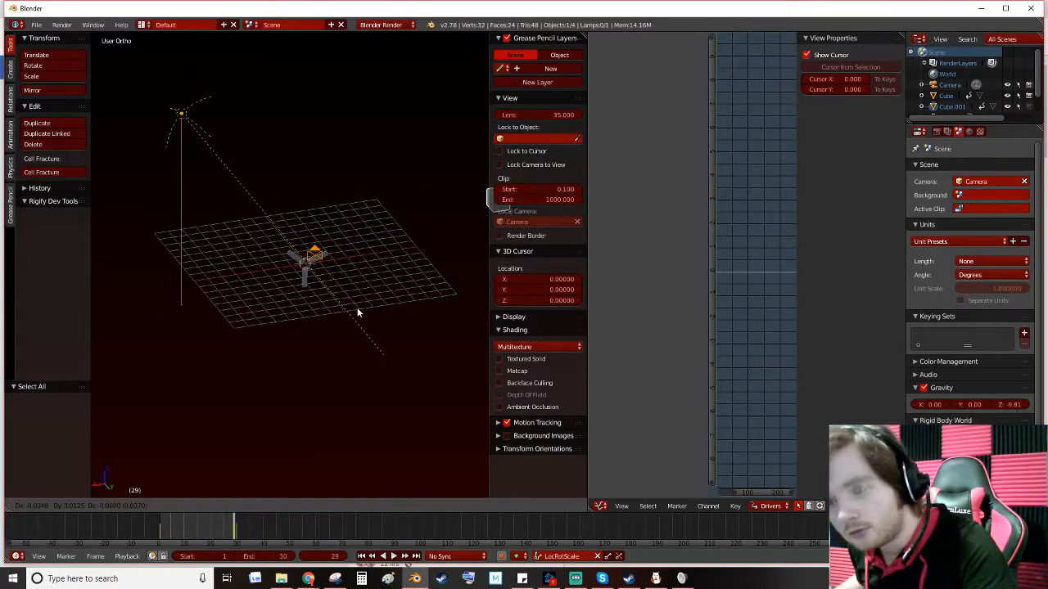
click(357, 312)
key(alt+g)
scroll(357, 311, up, 1)
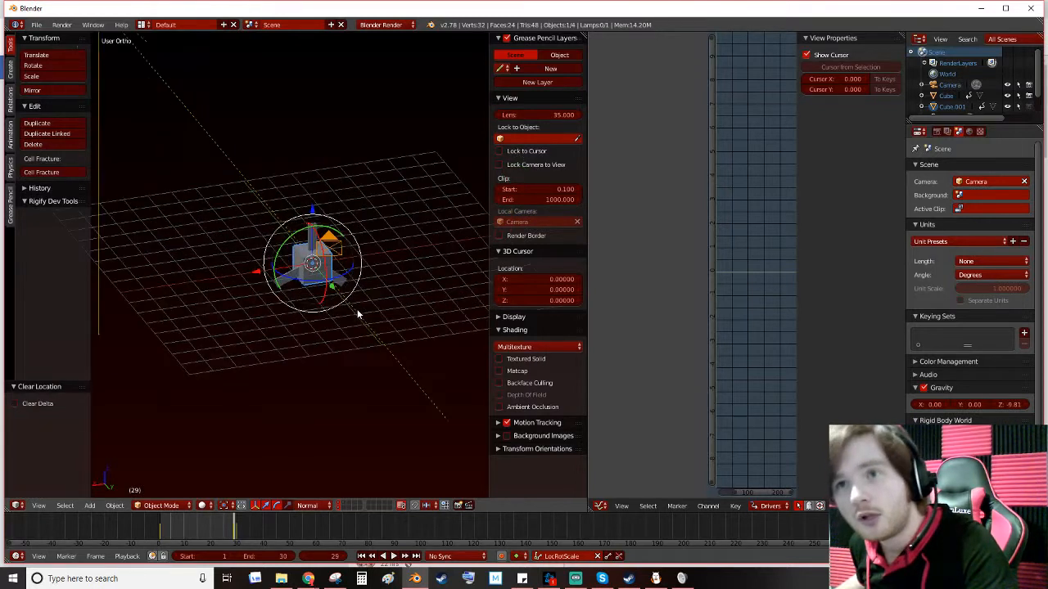
key(g)
key(y)
click(273, 242)
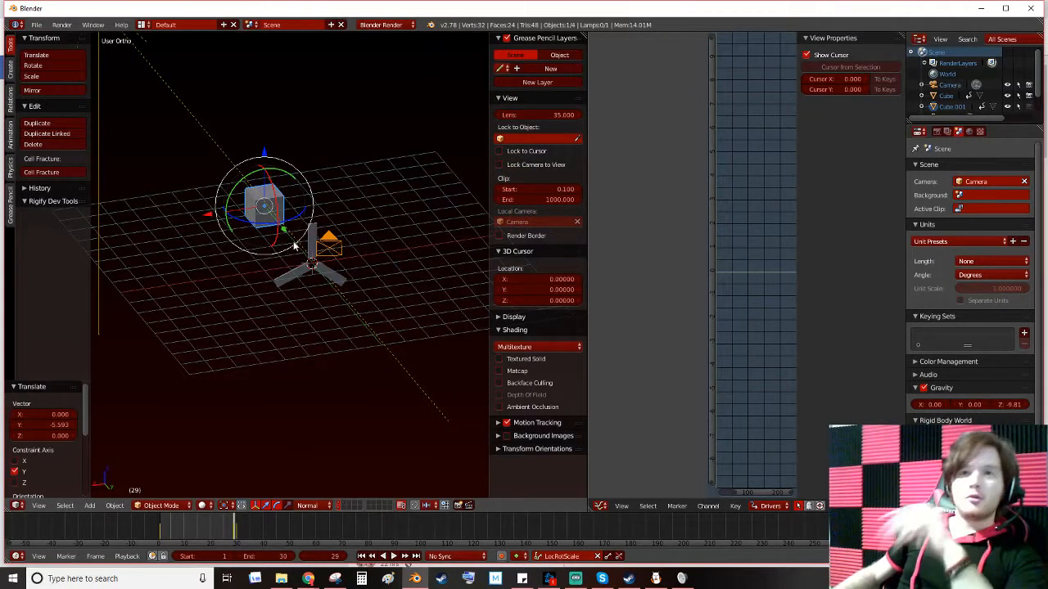
Demonstrate the driver by moving the second cube about -3.86 units and back about 2.61 units along the X axis
key(g)
key(x)
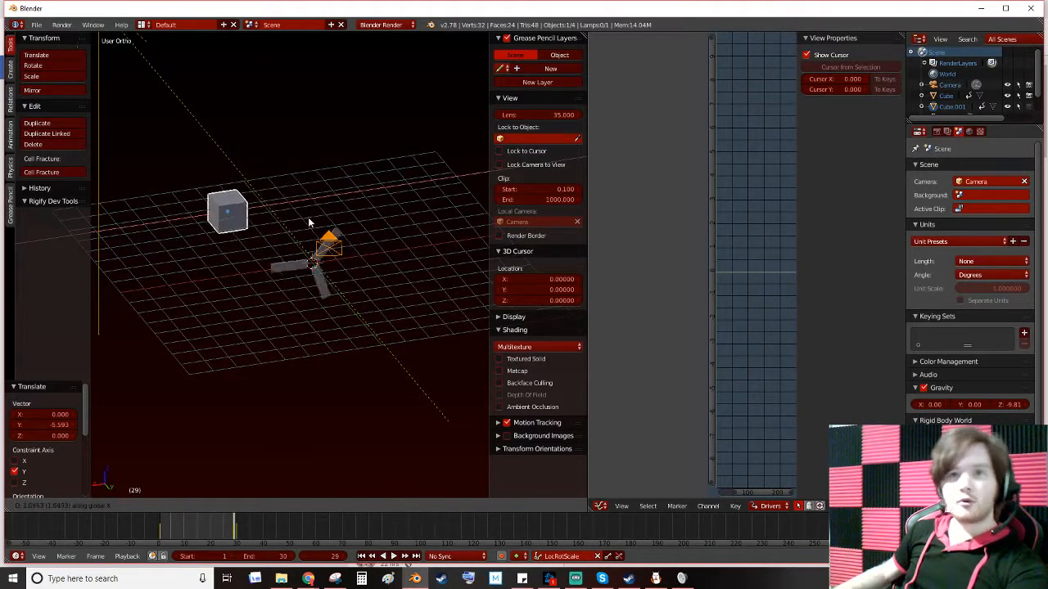
click(444, 237)
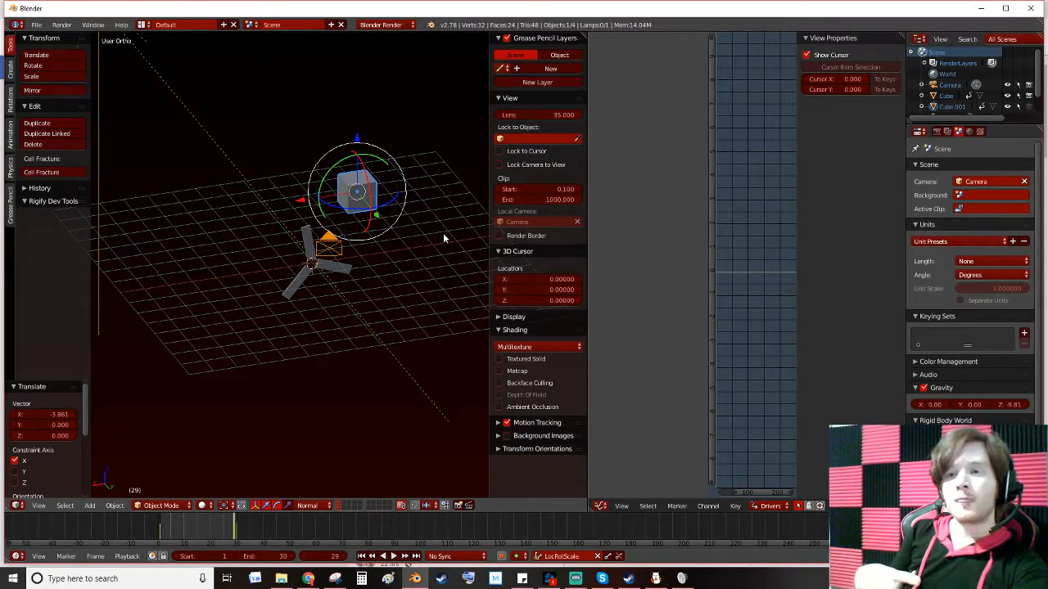
key(g)
key(x)
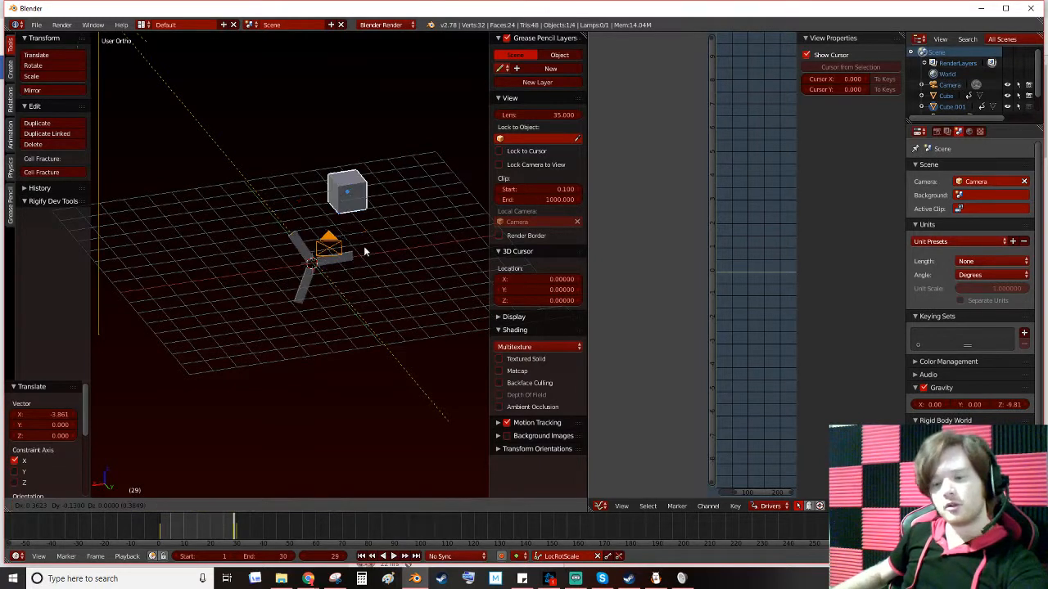
click(318, 303)
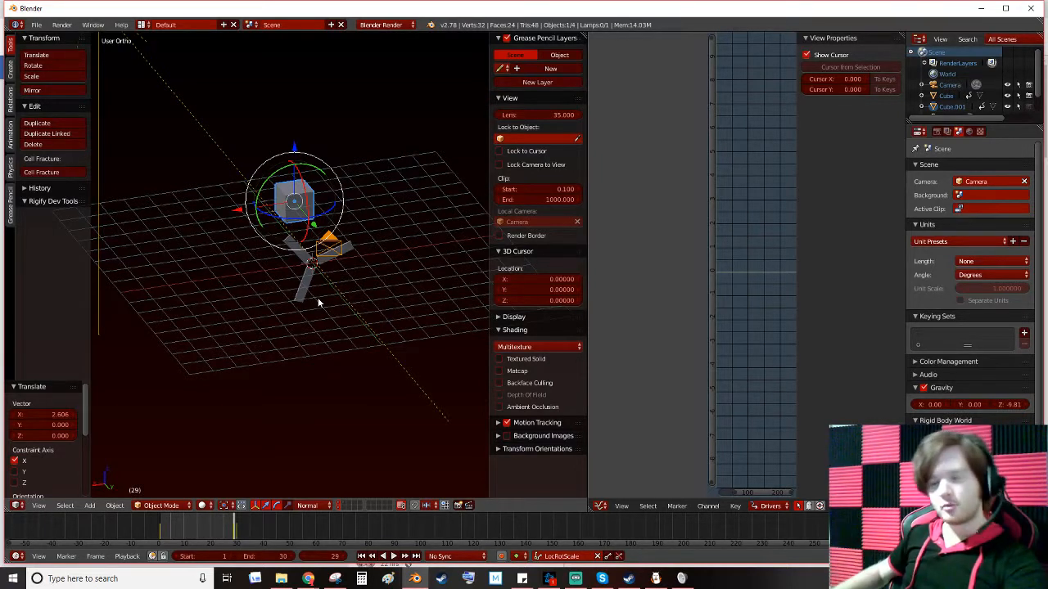
Show the second layer together with the first and select the flat plane figure on it
shift+click(345, 503)
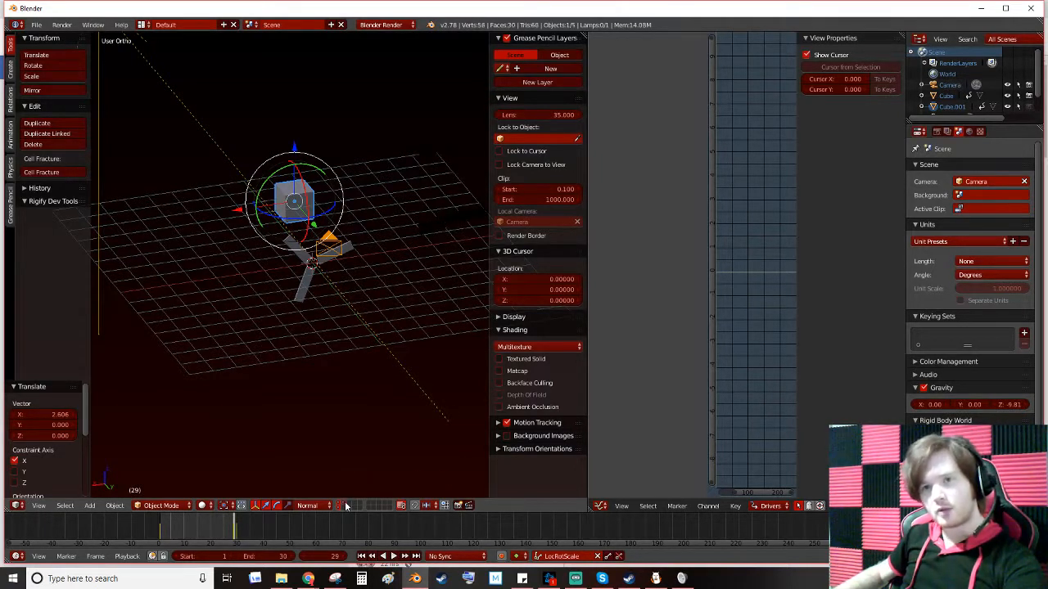
right_click(449, 209)
scroll(434, 283, down, 2)
shift+middle_drag(421, 291, 383, 300)
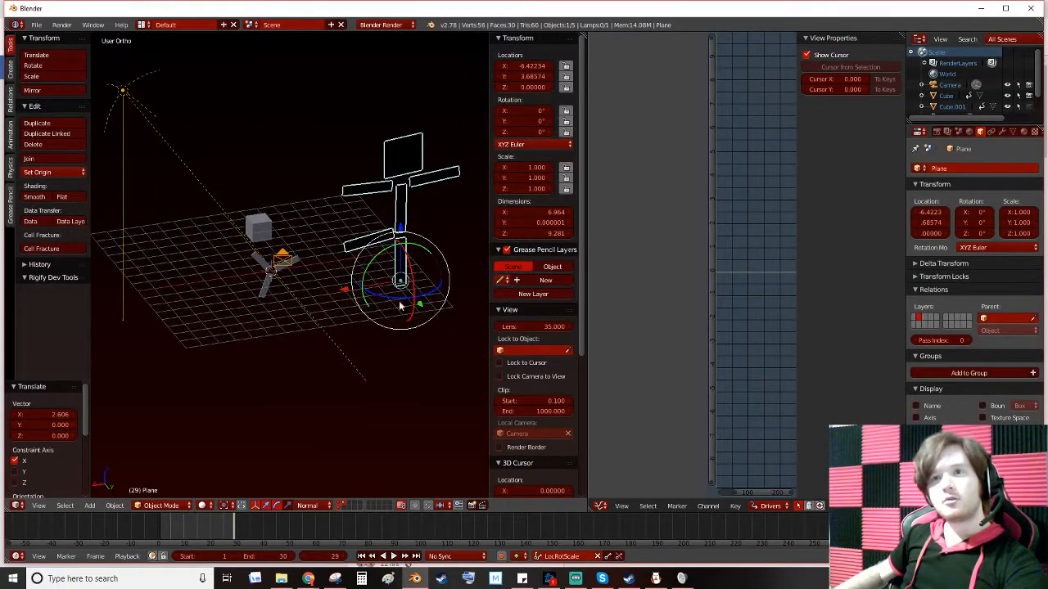
Add a new material to the plane figure and make it shadeless
click(1023, 131)
click(964, 204)
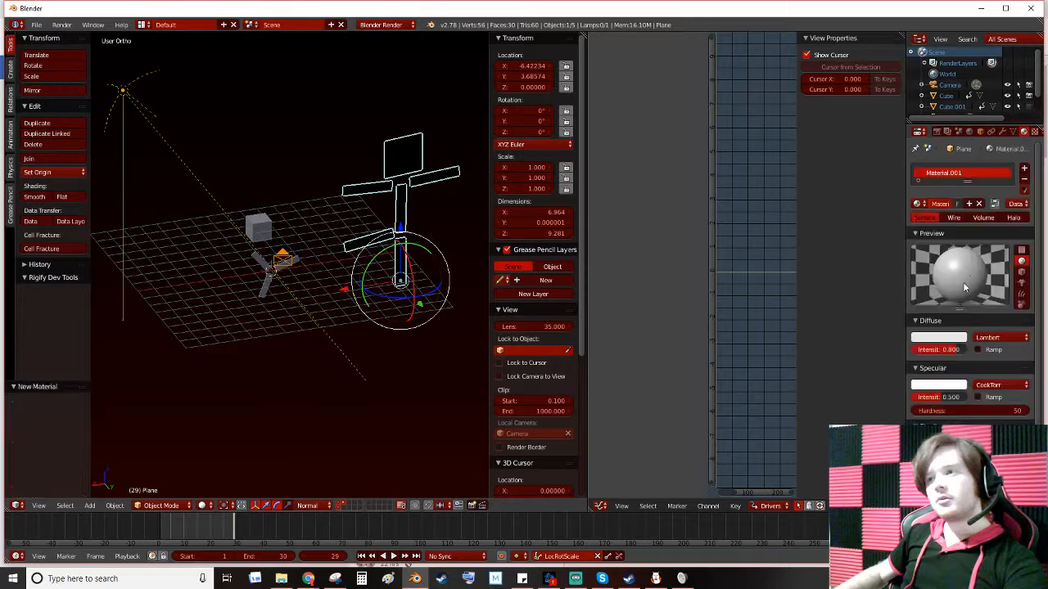
click(978, 444)
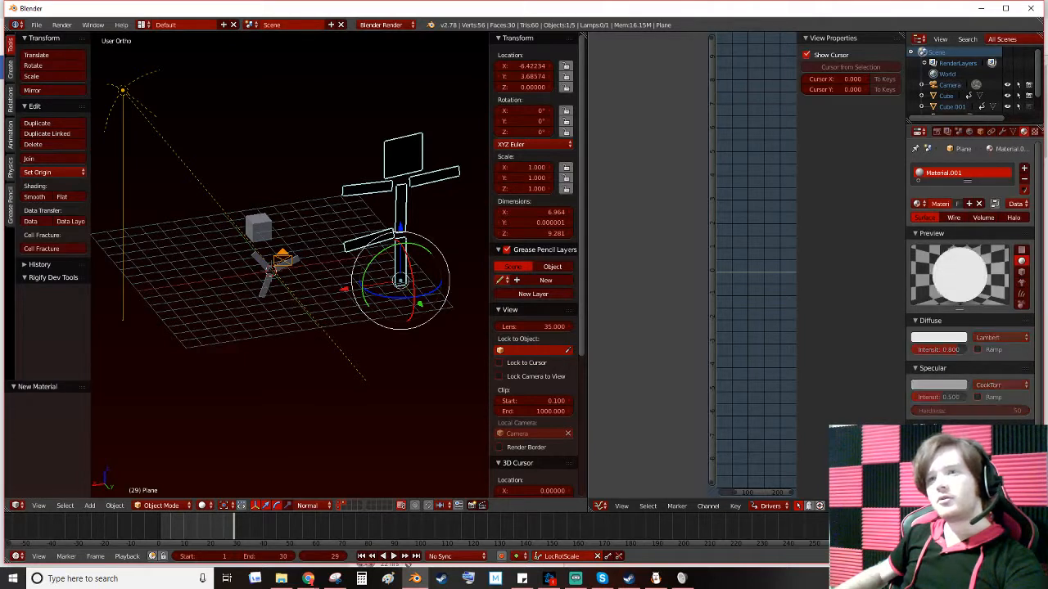
key(Tab)
key(Tab)
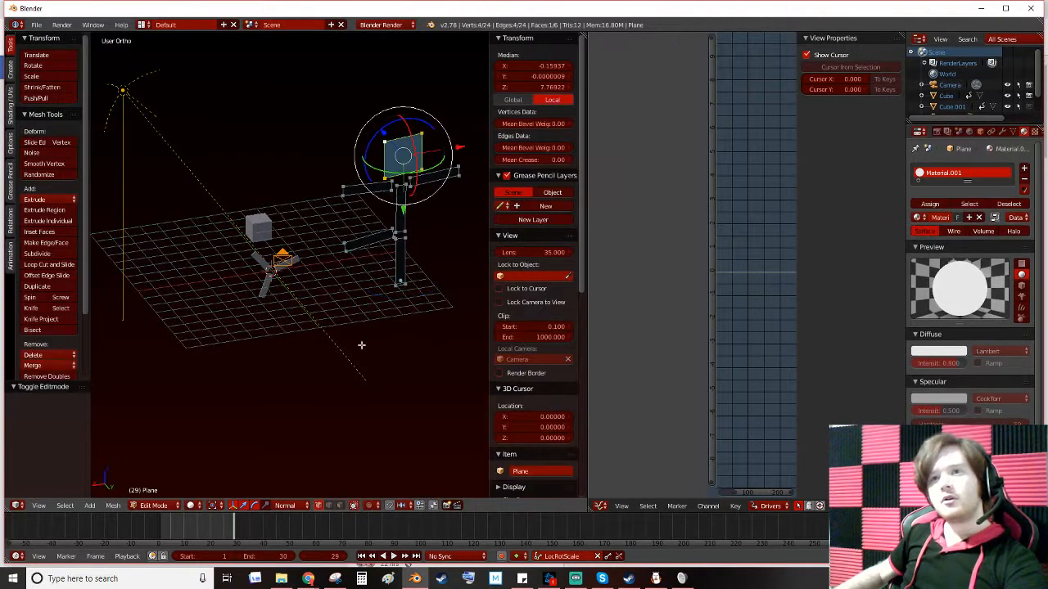
Move the lamp far from the scene, about 27.19 units on X, 8.72 on Y and 20.94 on Z
key(a)
middle_drag(437, 301, 331, 222)
right_click(316, 131)
scroll(316, 137, down, 6)
key(g)
click(190, 90)
Select the plane figure and clear its location to bring it to the origin
middle_drag(263, 190, 328, 199)
right_click(376, 153)
middle_drag(376, 153, 357, 260)
key(KP_7)
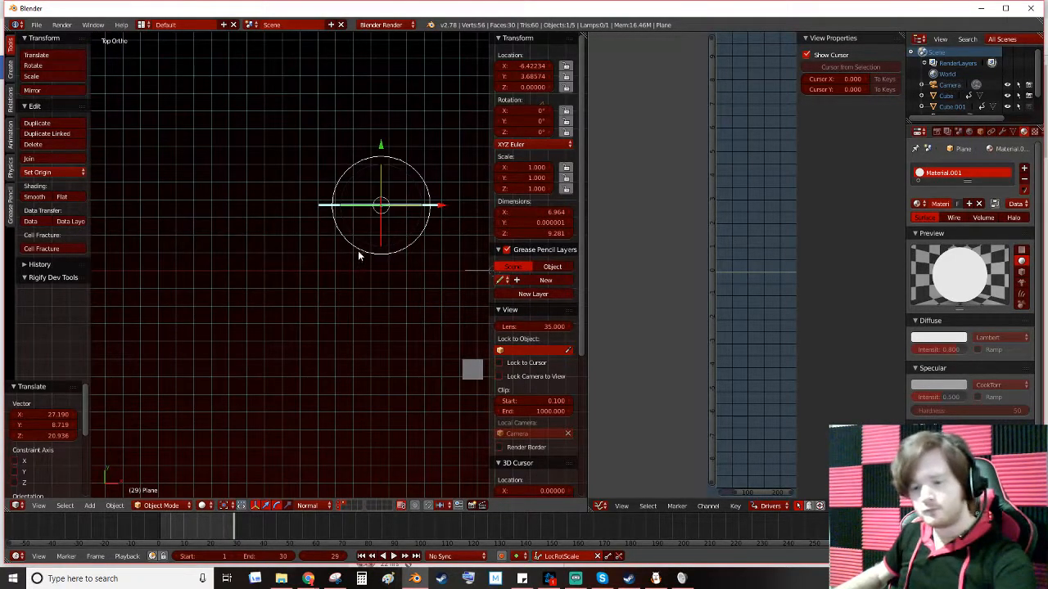
key(alt+g)
Select the three-blade fan object at the origin and delete it
middle_drag(385, 294, 307, 253)
scroll(306, 255, up, 3)
right_click(355, 193)
shift+middle_drag(355, 194, 357, 273)
key(x)
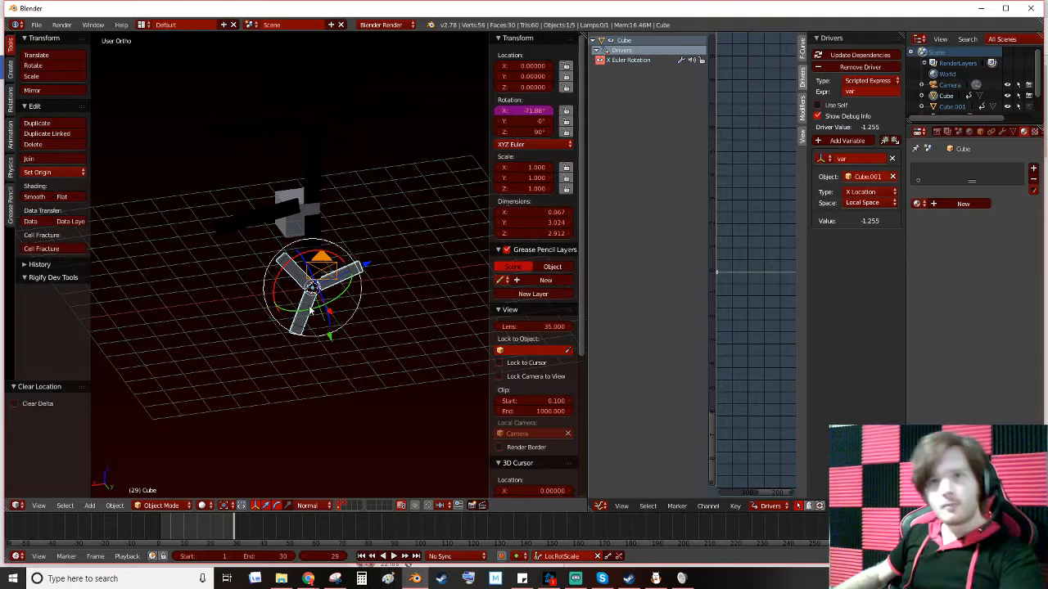
key(x)
click(365, 310)
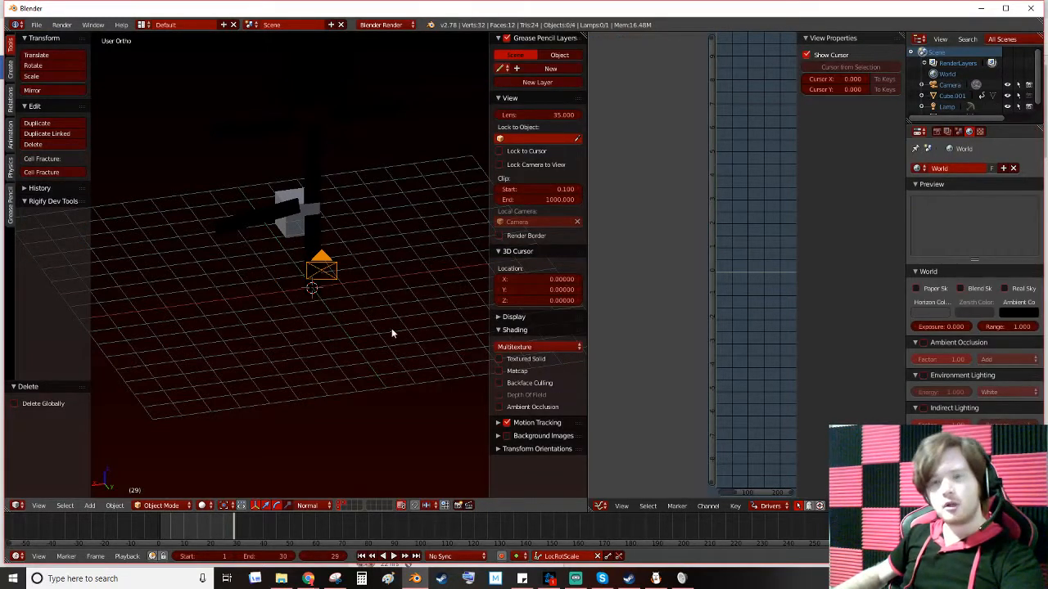
Move the plane figure about -3.99 units on X and -0.39 units on Y, away from the origin
key(ctrl+z)
key(g)
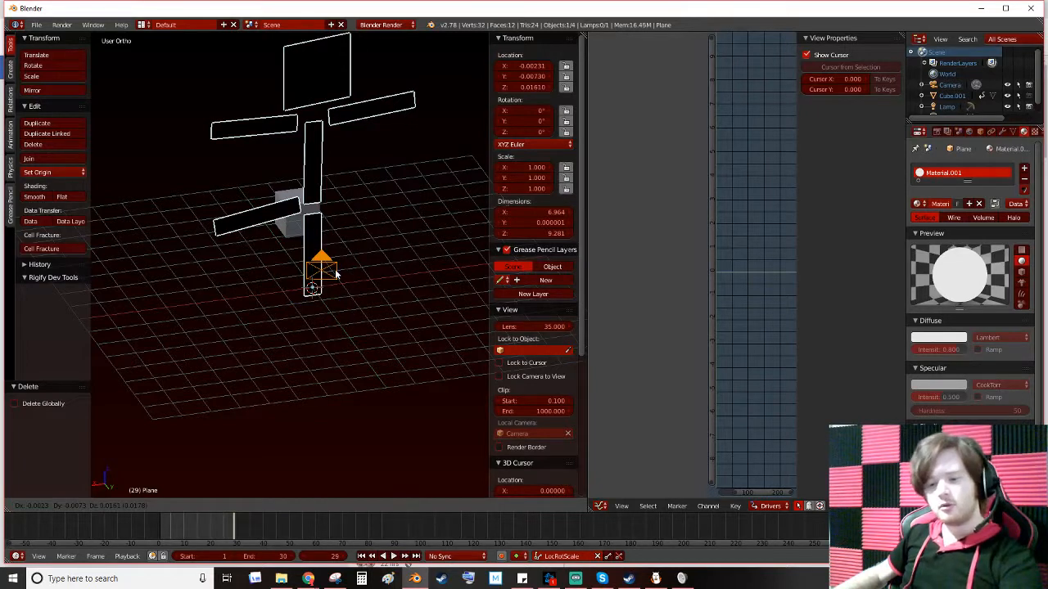
click(427, 259)
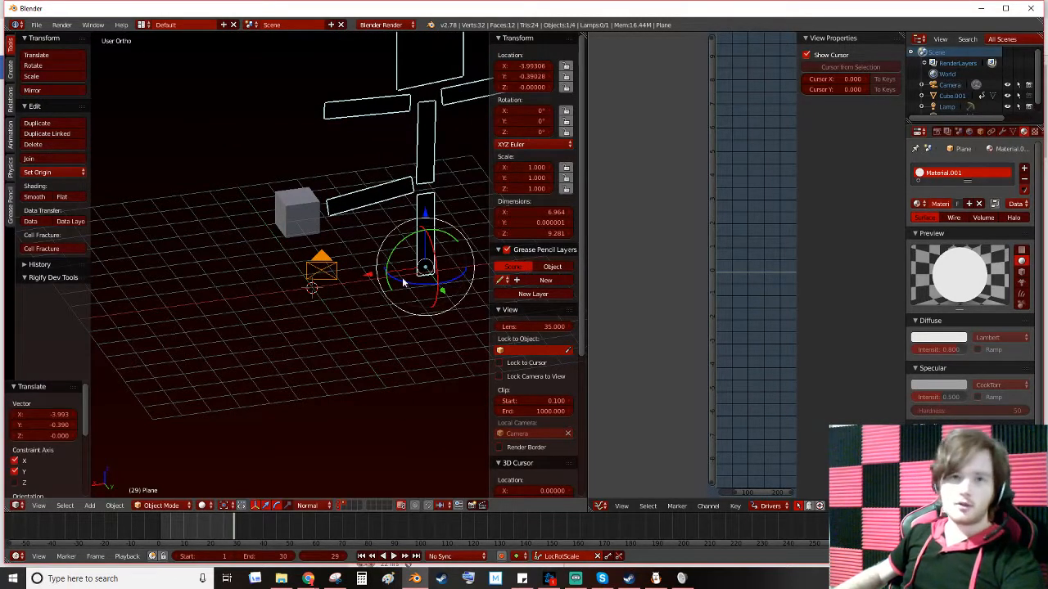
Add a new mesh cube at the origin
key(shift+a)
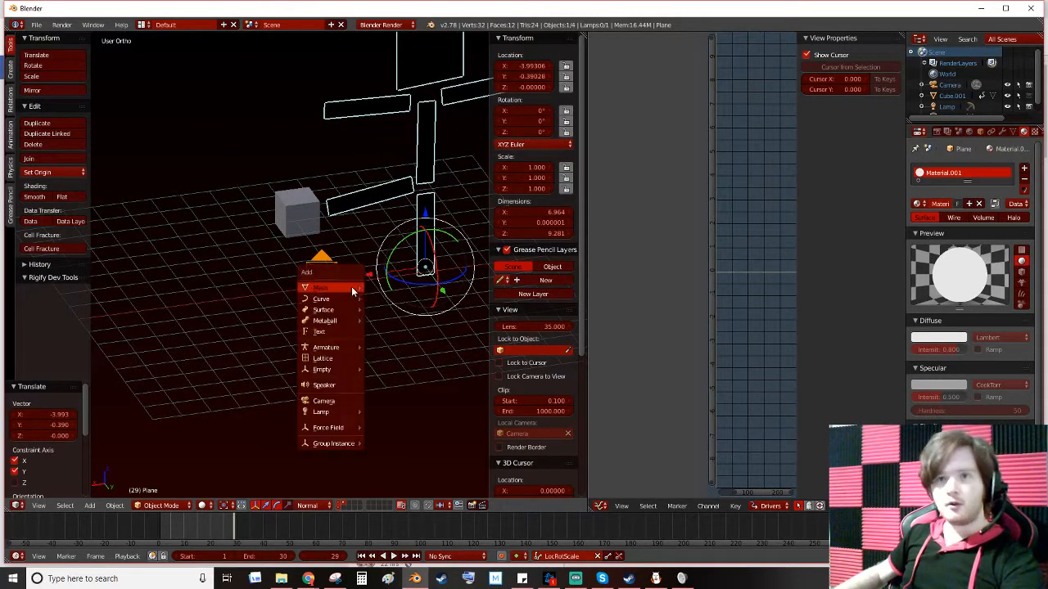
mouse_move(356, 291)
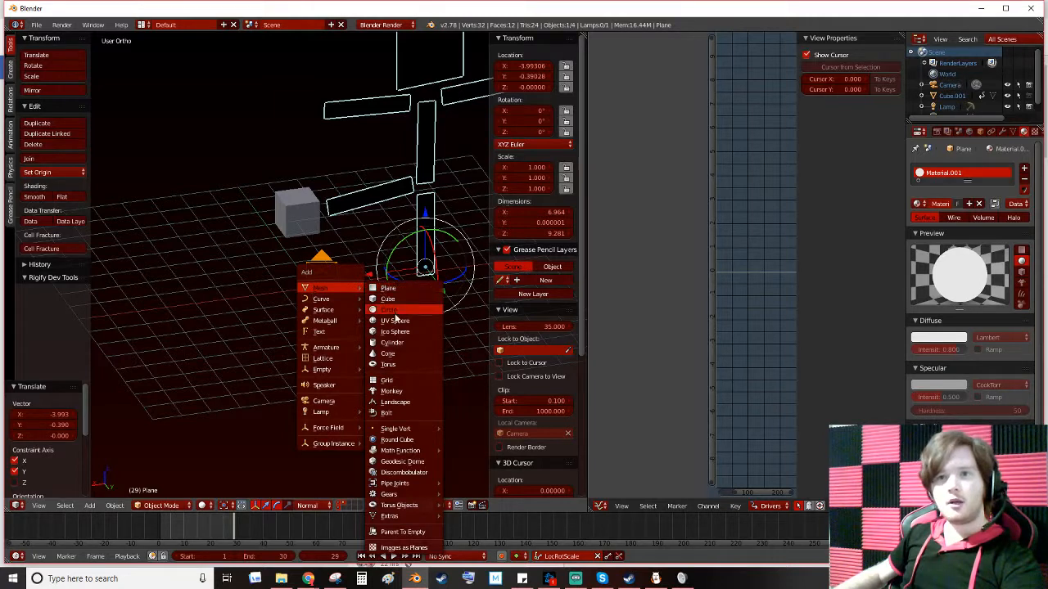
click(397, 300)
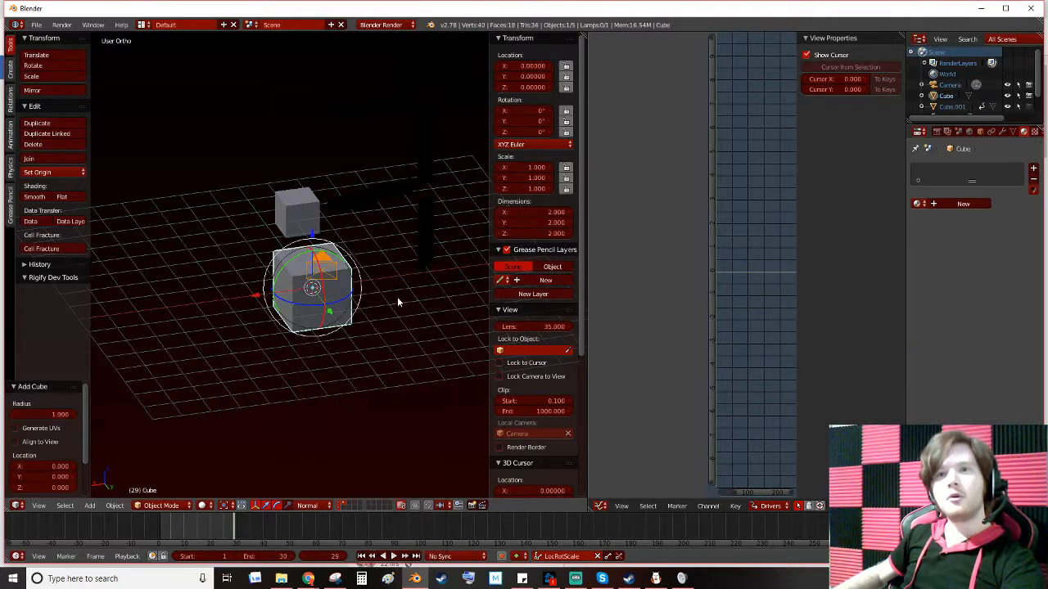
Scale the new cube at the origin down uniformly to about 0.506
middle_drag(398, 299, 311, 345)
key(s)
click(355, 361)
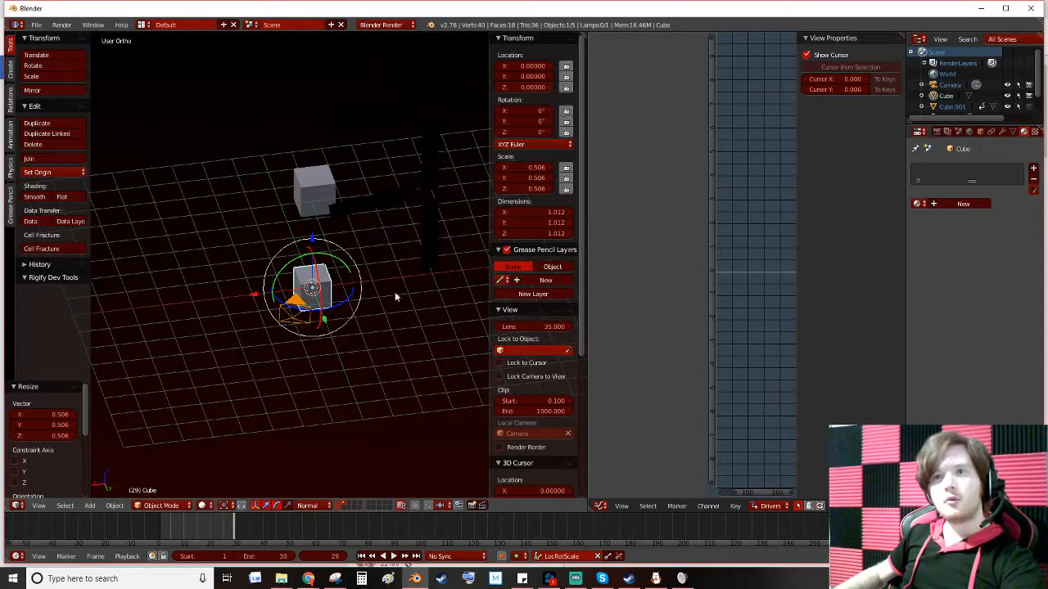
mouse_move(351, 306)
mouse_down()
mouse_move(369, 272)
mouse_move(358, 306)
mouse_up()
key(ctrl+z)
Add a manually configured driver to the small cube's Z rotation and set its scripted expression to var
right_click(537, 131)
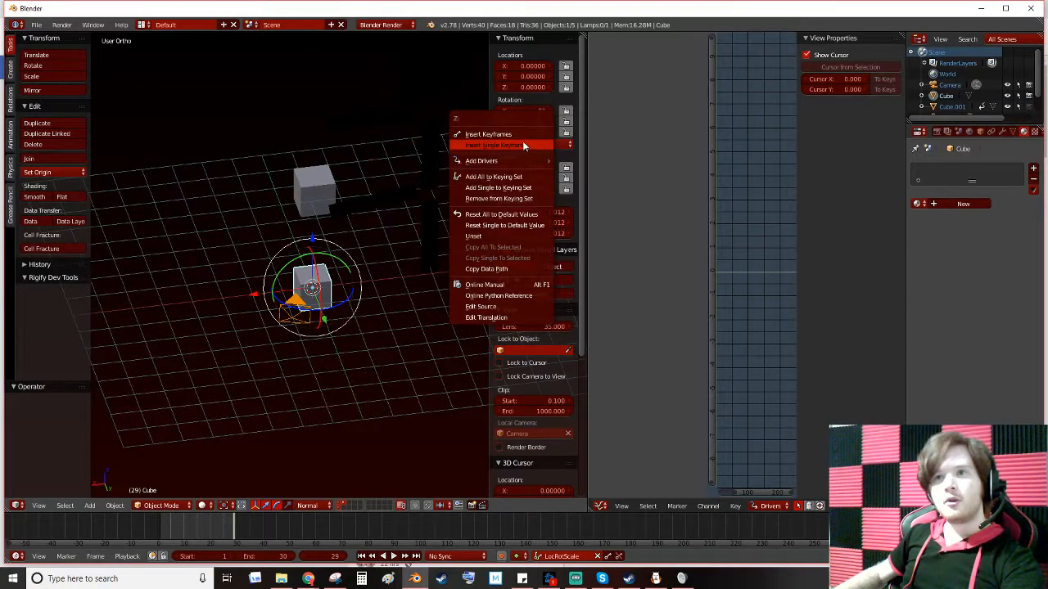
mouse_move(505, 161)
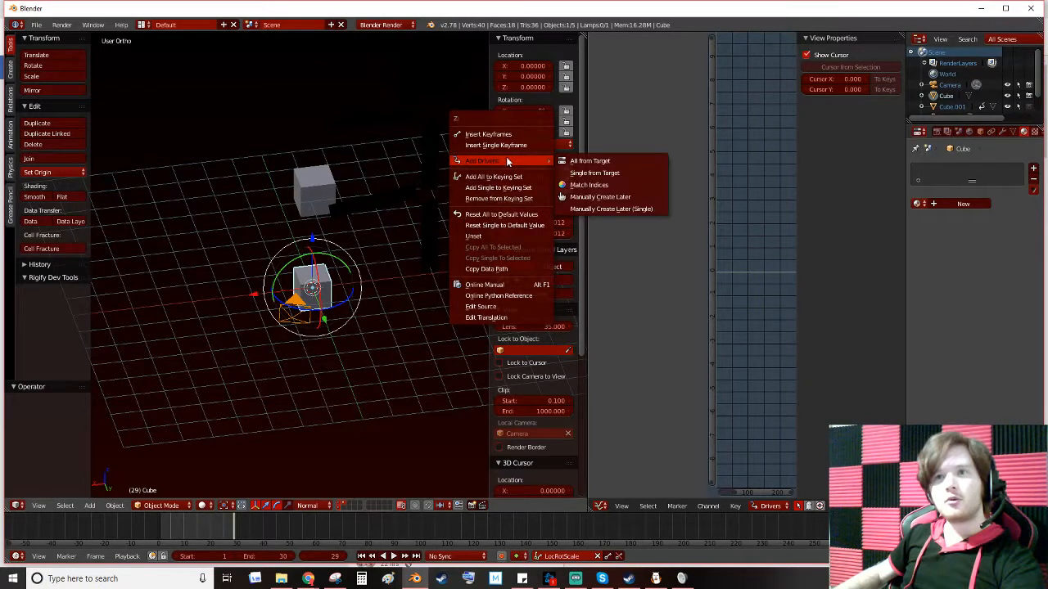
click(607, 200)
click(639, 62)
click(862, 90)
text(var)
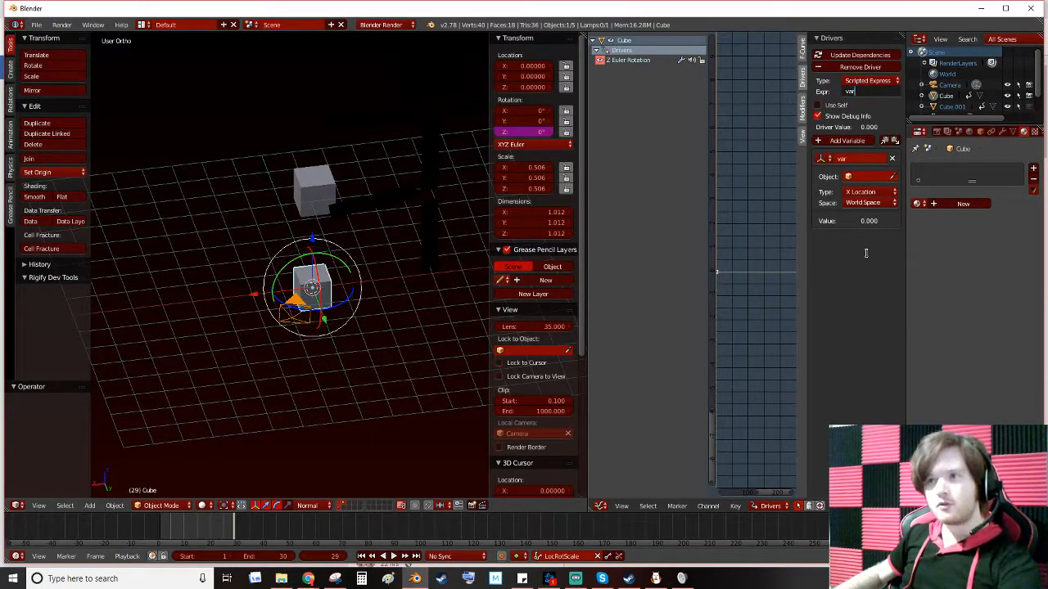
key(Return)
Configure the driver variable to read Cube.001's Z Rotation in Local Space
click(868, 192)
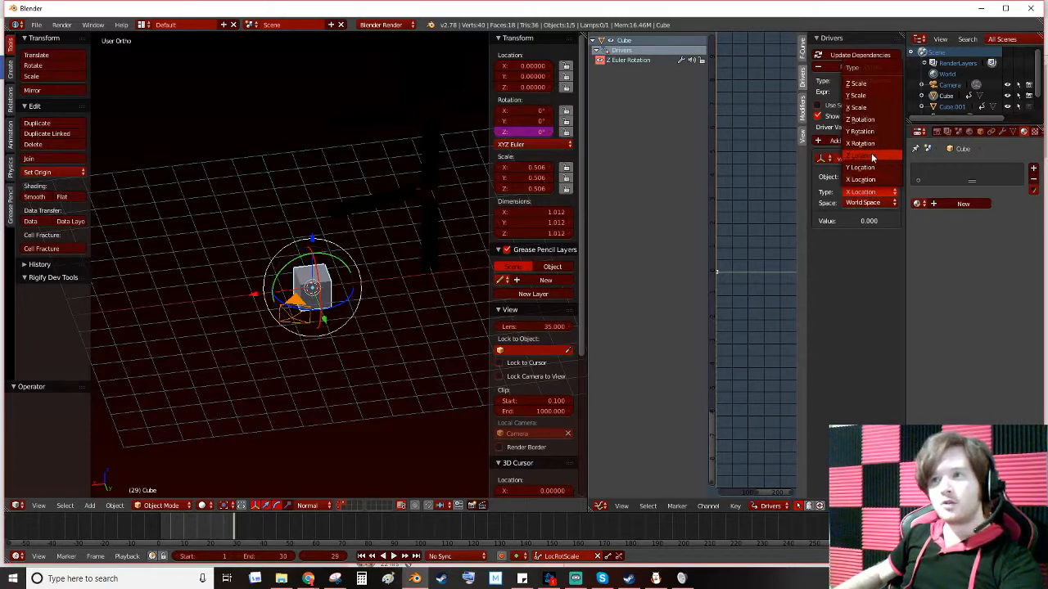
click(871, 119)
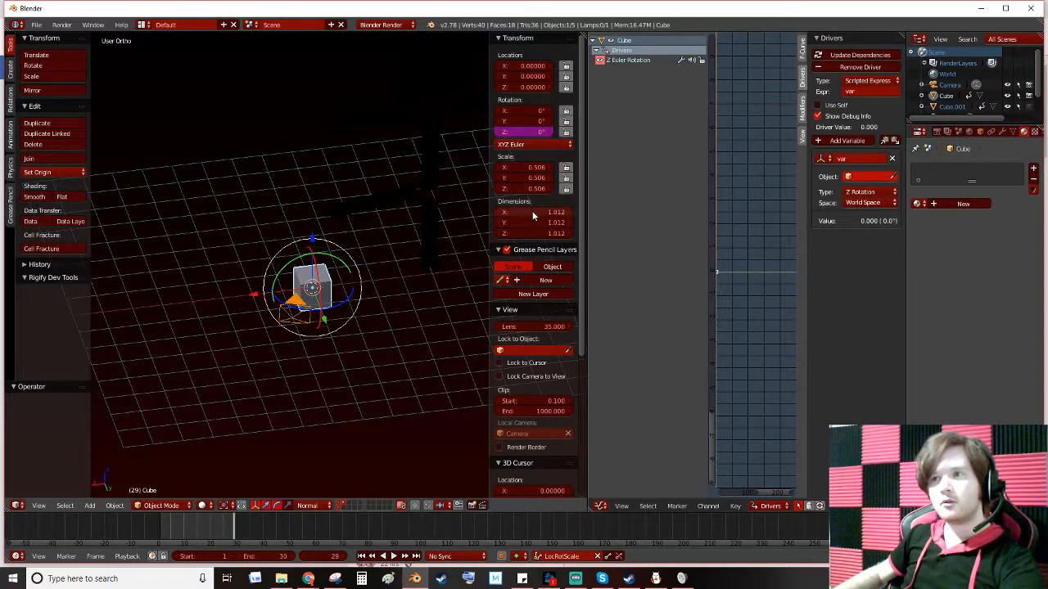
click(864, 203)
click(863, 166)
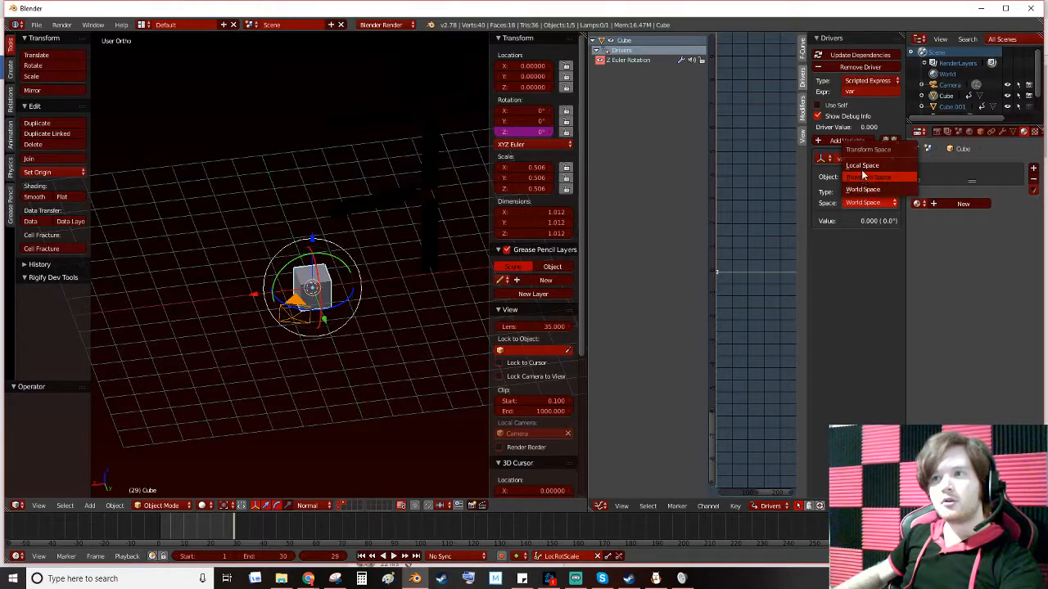
click(864, 177)
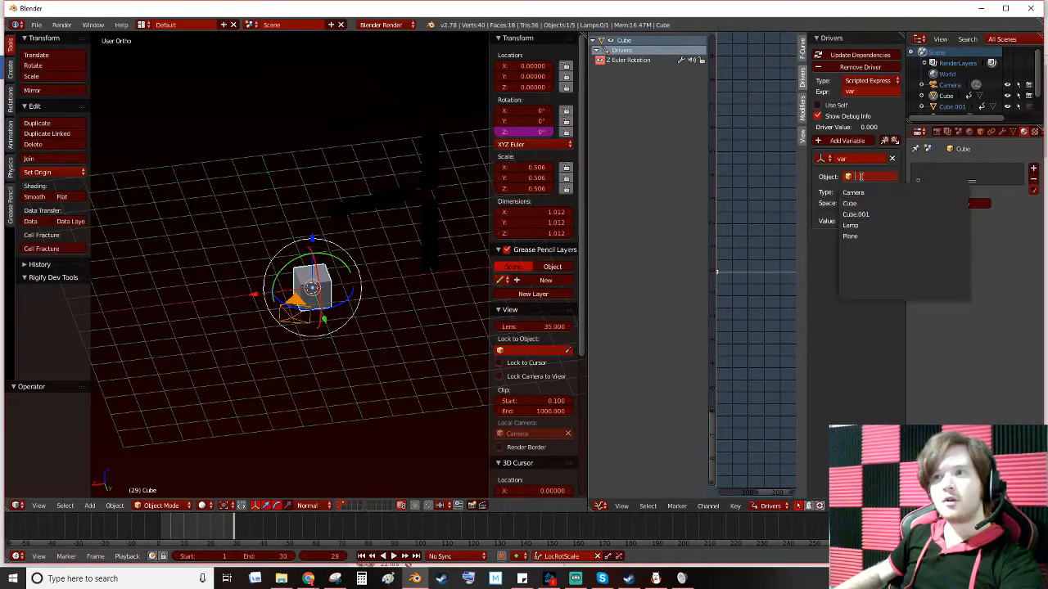
click(861, 215)
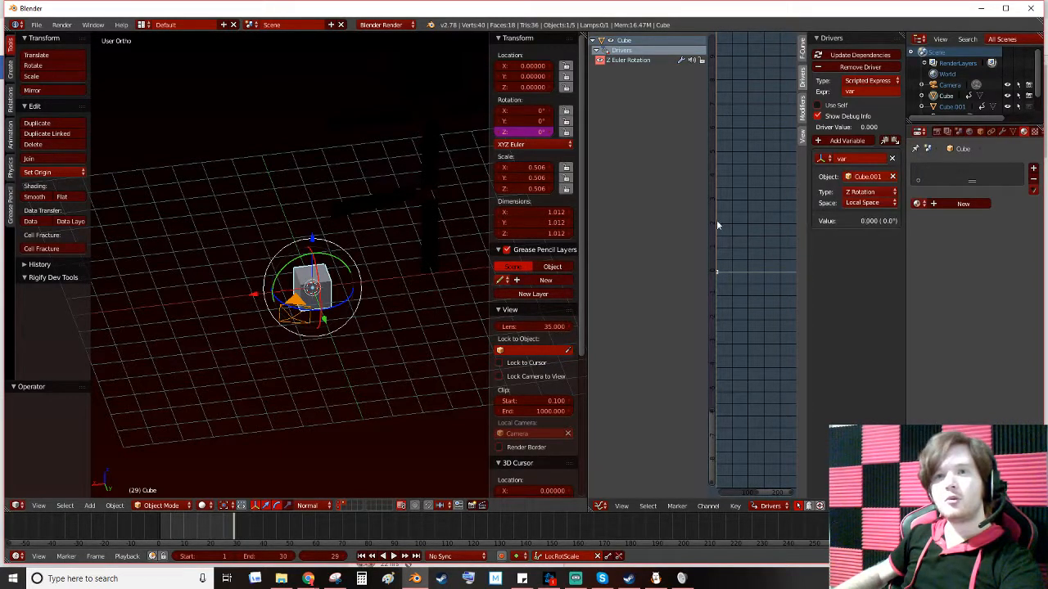
Try World Space for the driver variable and restore it to Local Space
click(892, 199)
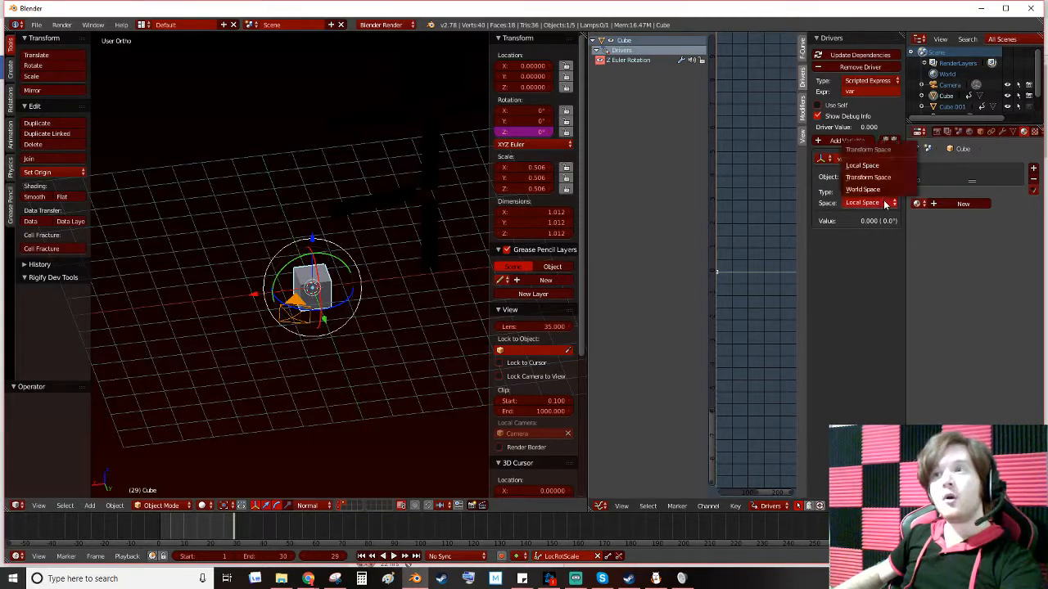
click(875, 187)
middle_drag(227, 343, 339, 322)
right_click(134, 169)
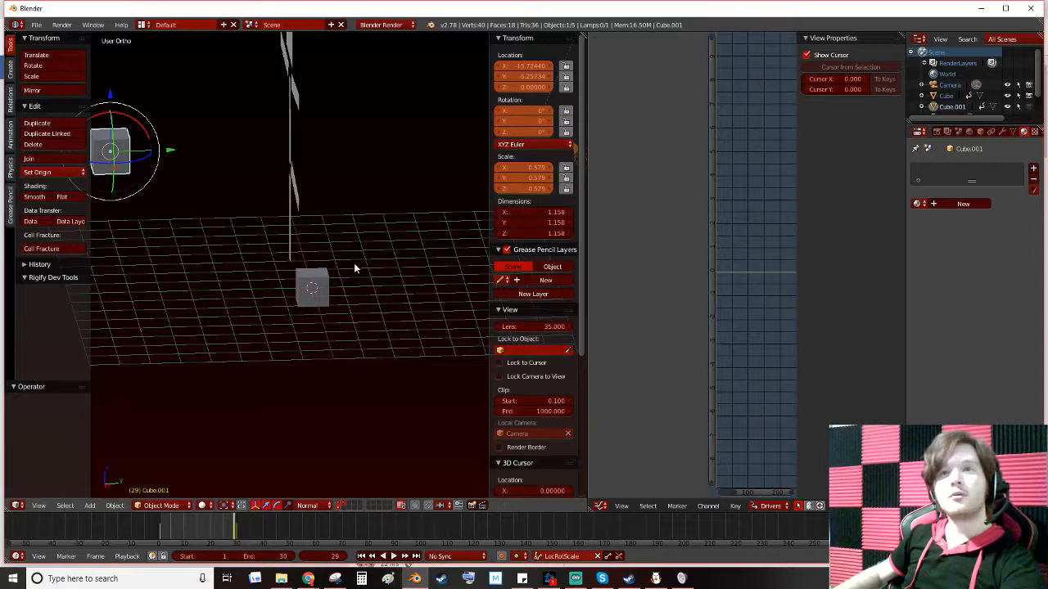
key(ctrl+z)
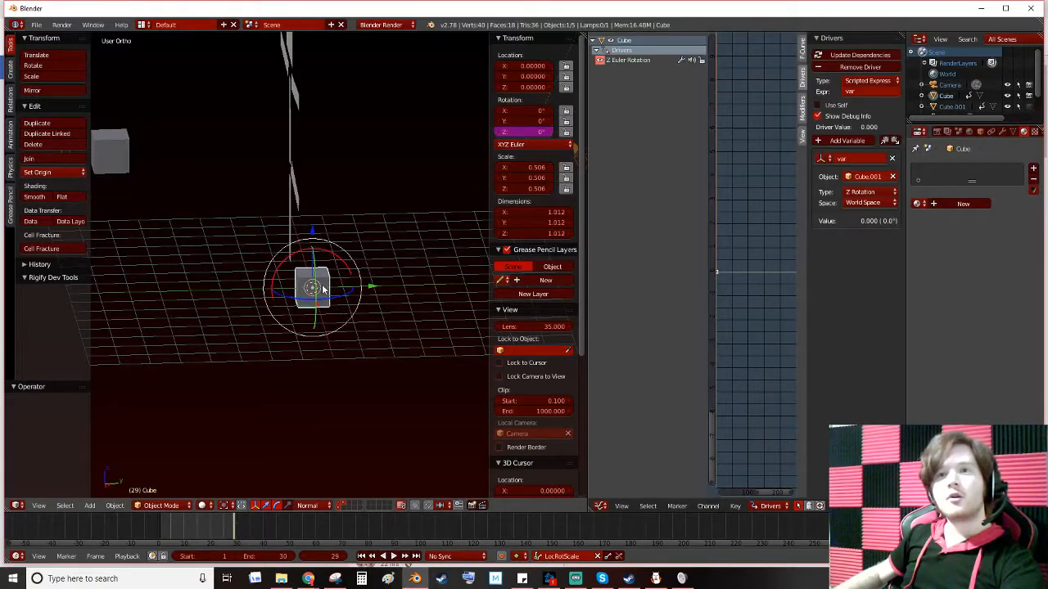
click(885, 202)
click(858, 166)
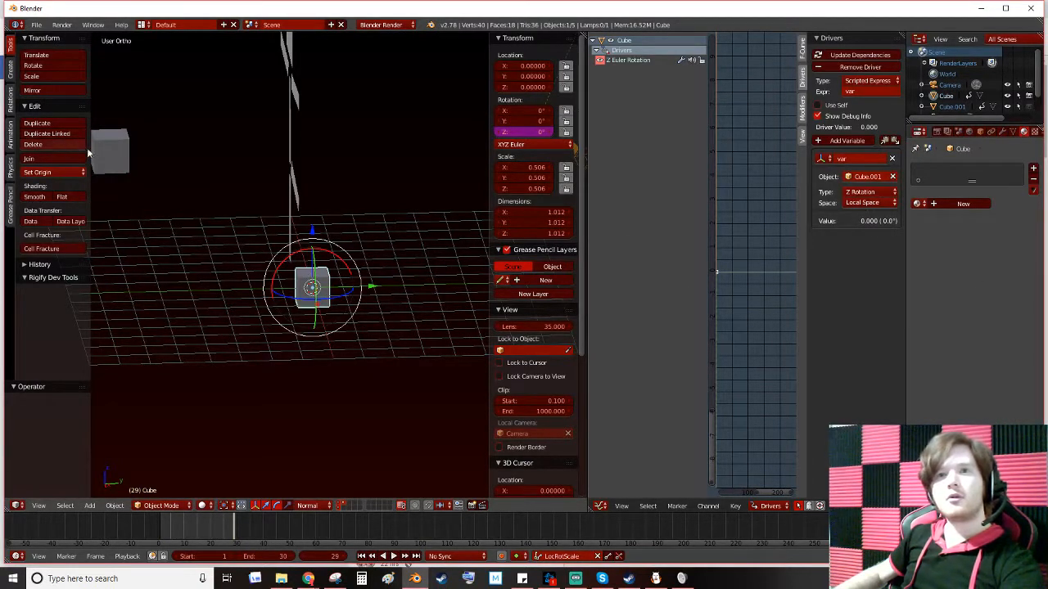
Clear Cube.001's location, reposition it along Y beside the small cube, and undo the last shift along X
right_click(127, 162)
key(alt+g)
middle_drag(132, 154, 144, 300)
key(g)
key(y)
key(y)
click(229, 271)
key(g)
key(x)
click(152, 302)
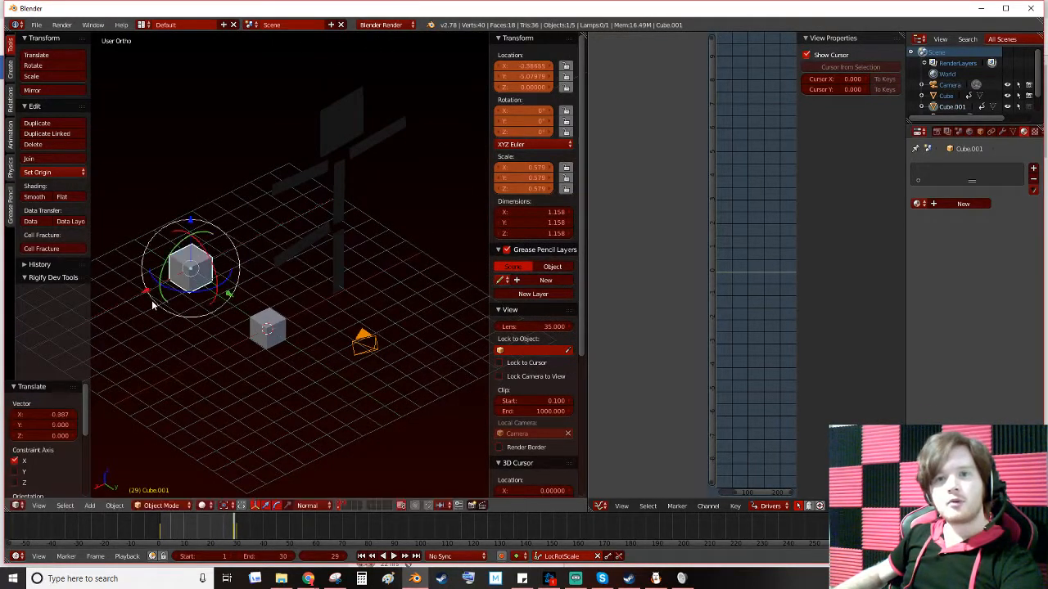
key(ctrl+z)
Change the small cube's driver variable type to X Location
right_click(278, 329)
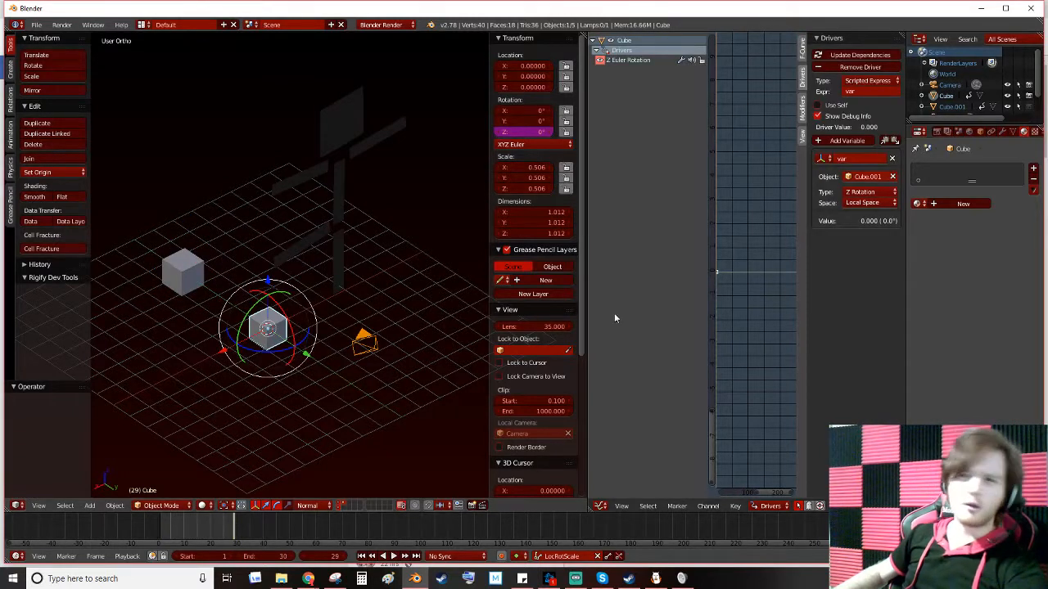
click(870, 192)
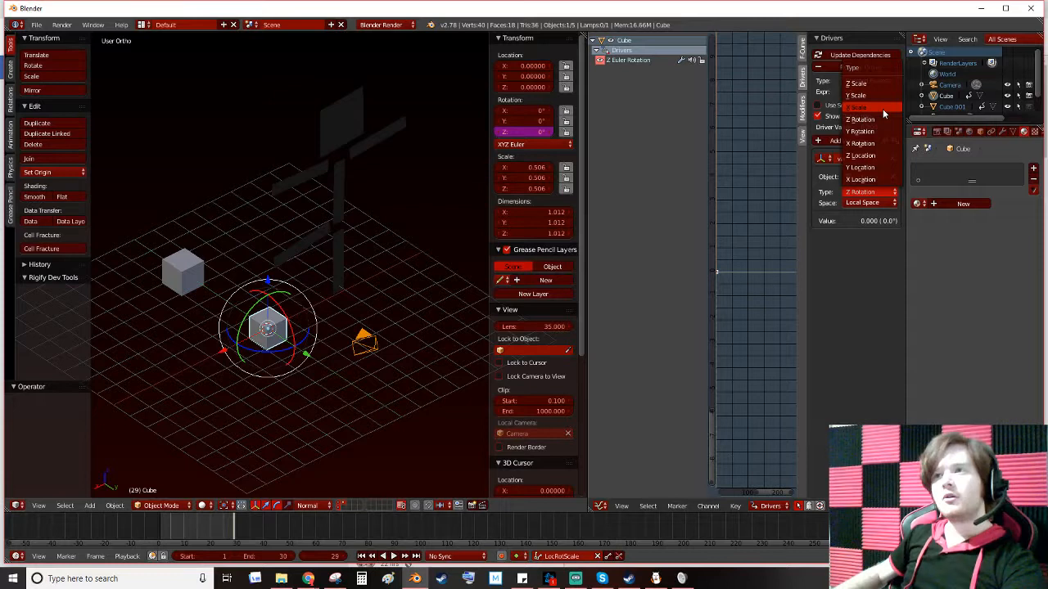
click(876, 179)
Move Cube.001 along X to about -0.29 to test the driver, and check the small cube's driver values
right_click(480, 125)
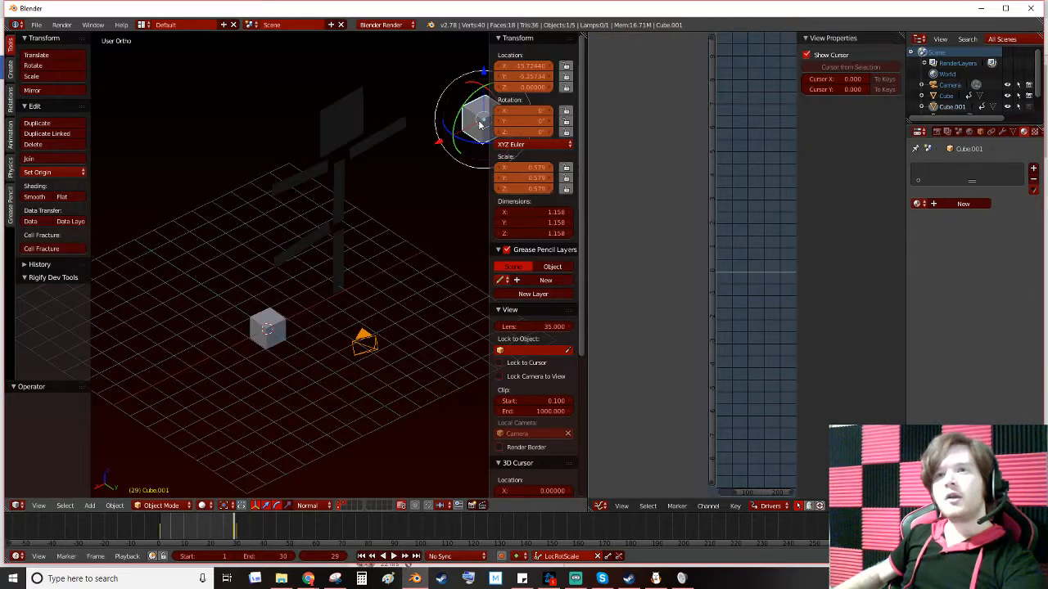
middle_drag(461, 263, 393, 265)
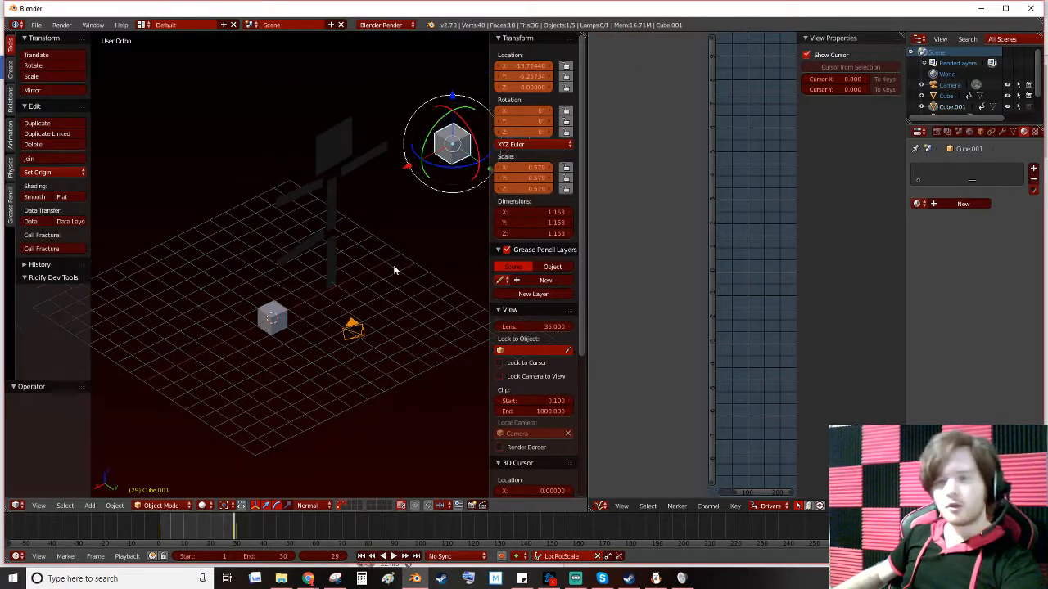
key(g)
key(x)
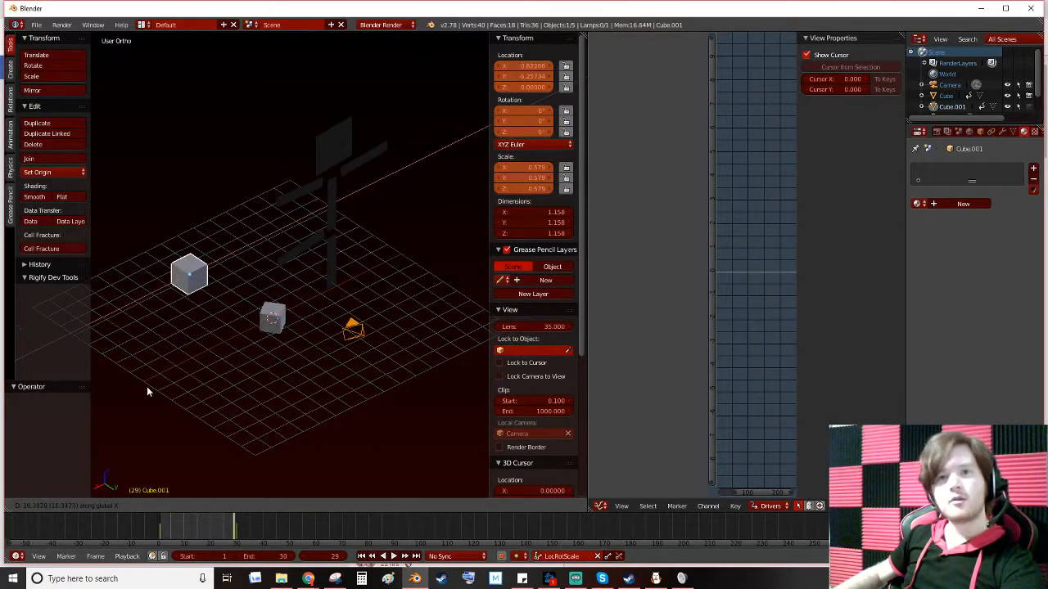
click(140, 376)
middle_drag(129, 375, 301, 282)
key(g)
key(x)
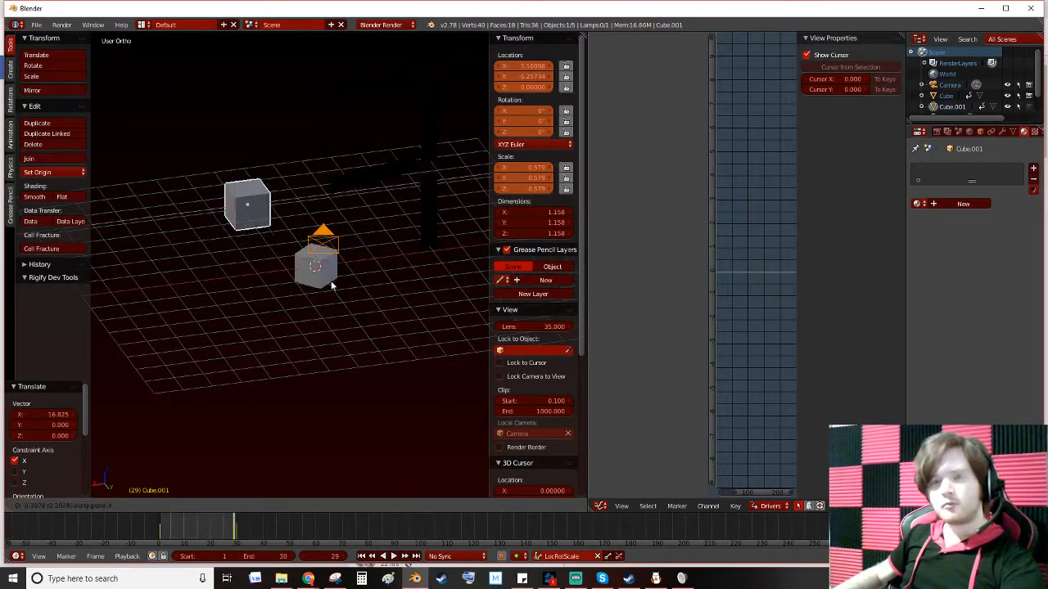
click(300, 285)
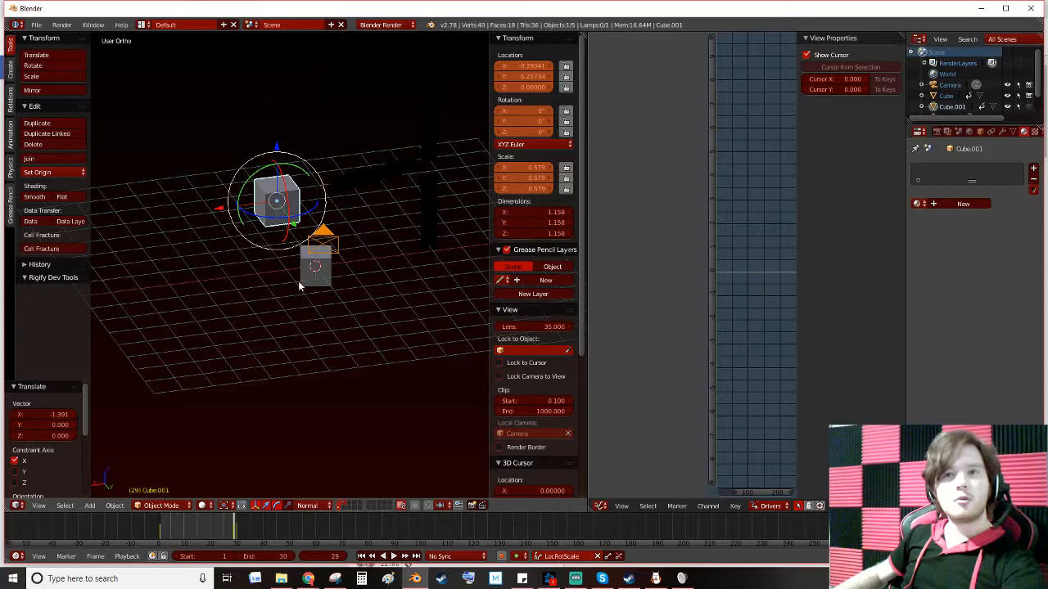
right_click(308, 281)
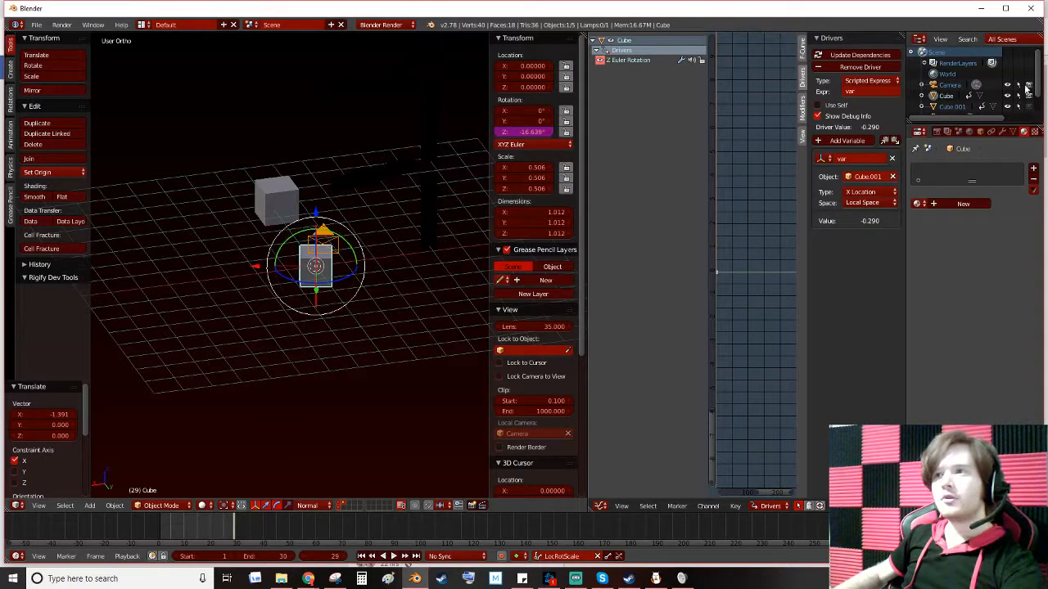
middle_drag(360, 242, 331, 240)
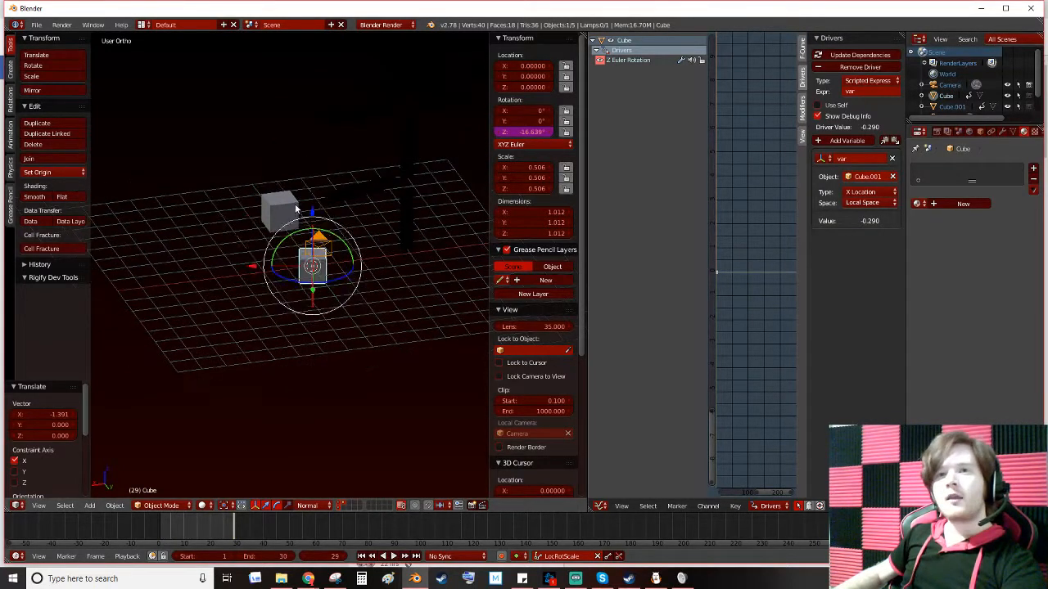
right_click(295, 205)
Select the plane figure and clear its location to place it on the small cube at the origin
right_click(408, 185)
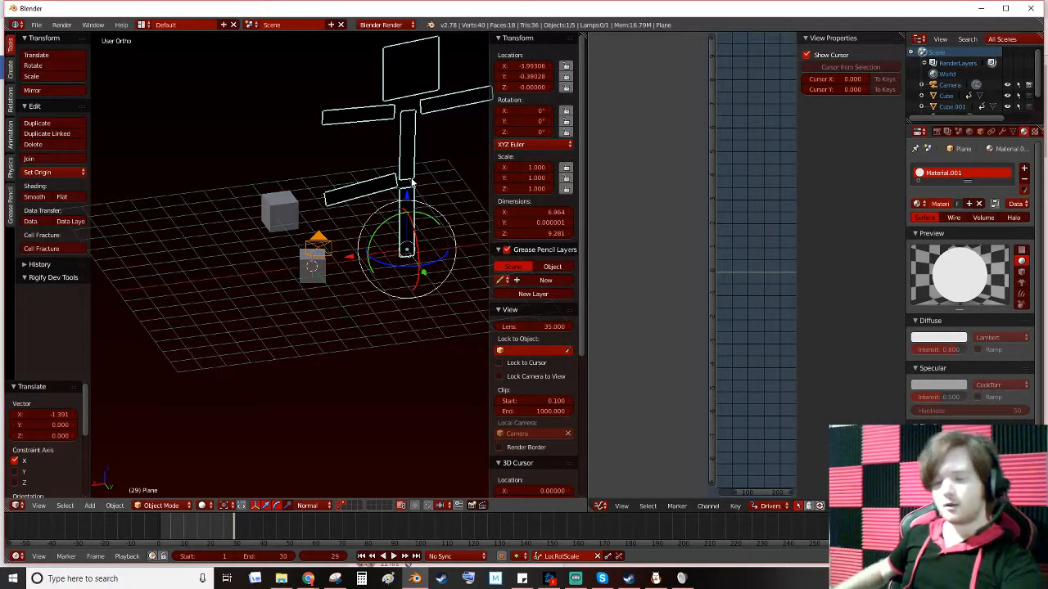
scroll(412, 182, down, 1)
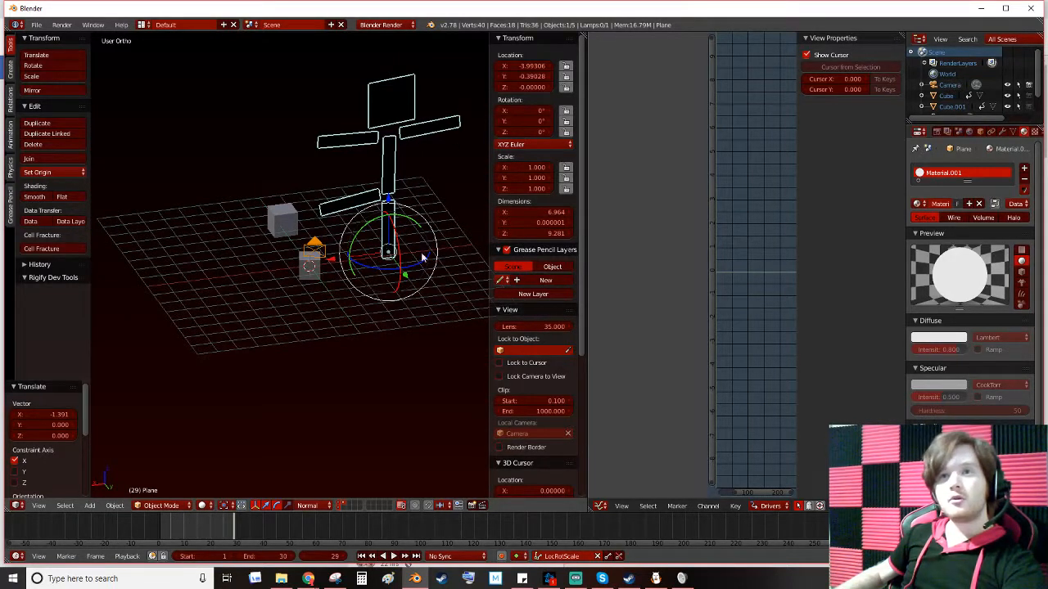
key(alt+g)
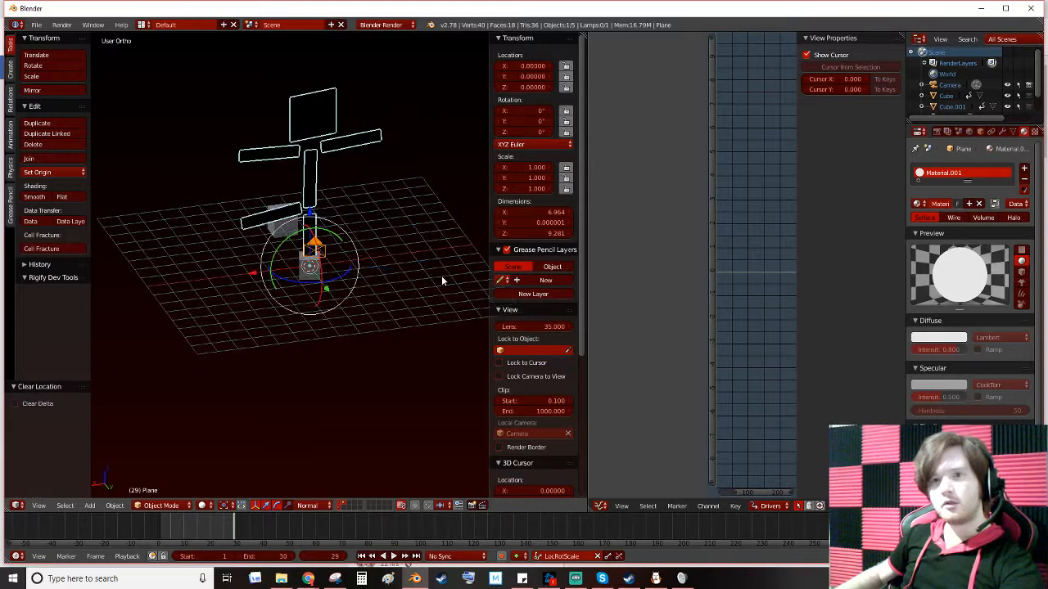
Add a Child Of constraint to the plane figure, target Cube, and set the inverse
click(991, 132)
click(982, 168)
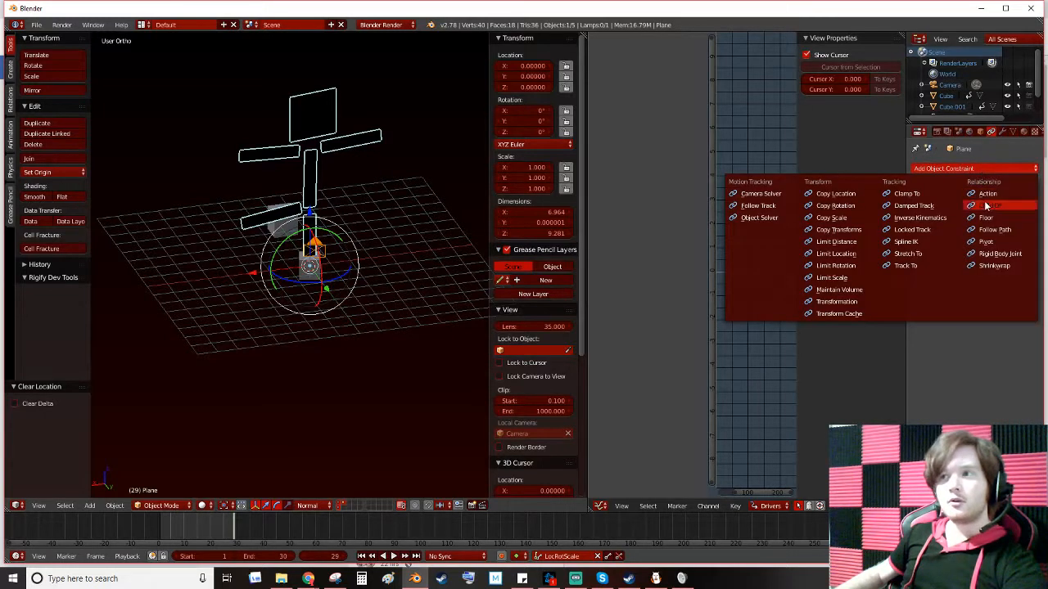
click(987, 201)
click(987, 208)
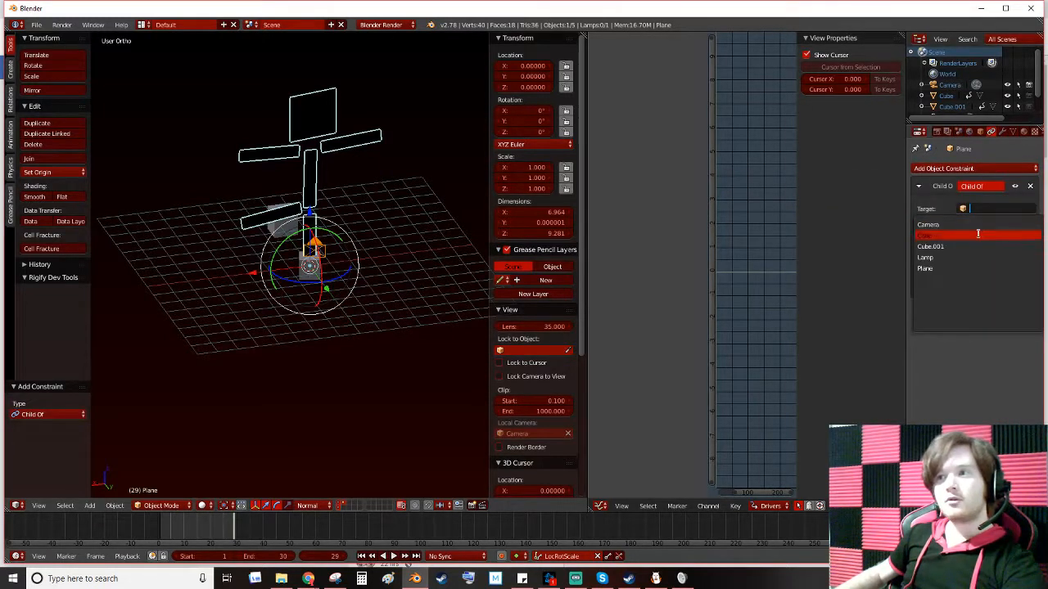
click(980, 233)
click(958, 293)
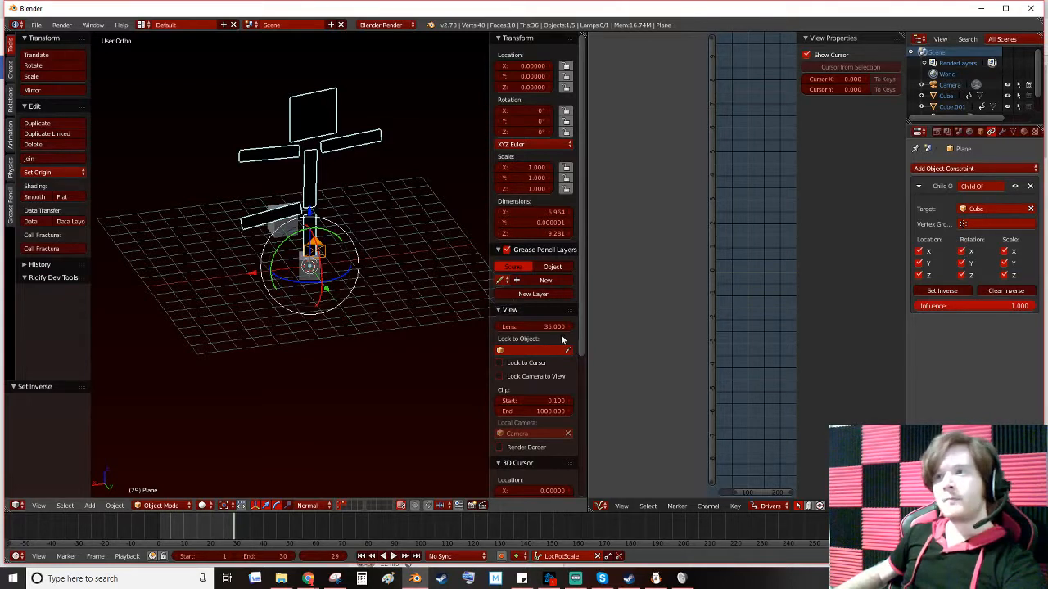
Move Cube.001 about -2.85 units along X to rotate the small cube and its attached figure
right_click(282, 236)
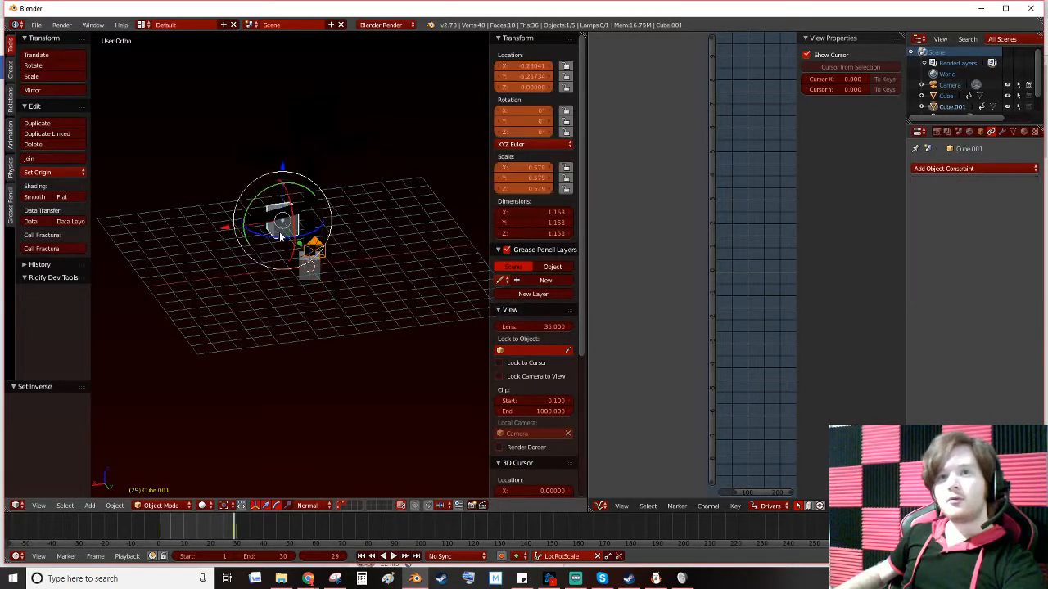
key(g)
key(x)
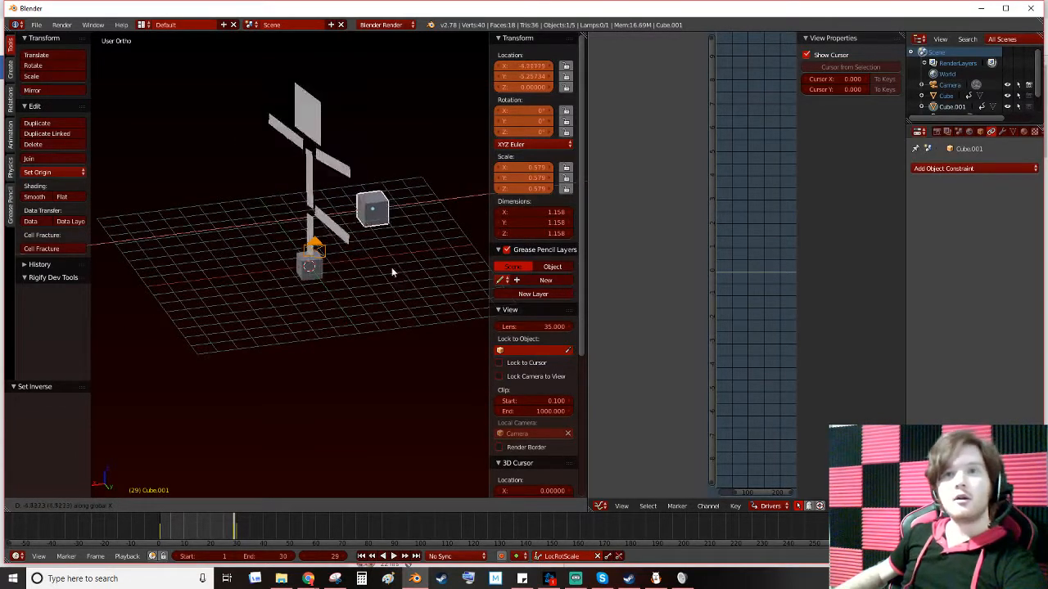
click(364, 205)
Set the plane figure's Child Of influence to 0 at frame 29 and to 1 at frame 9
right_click(328, 104)
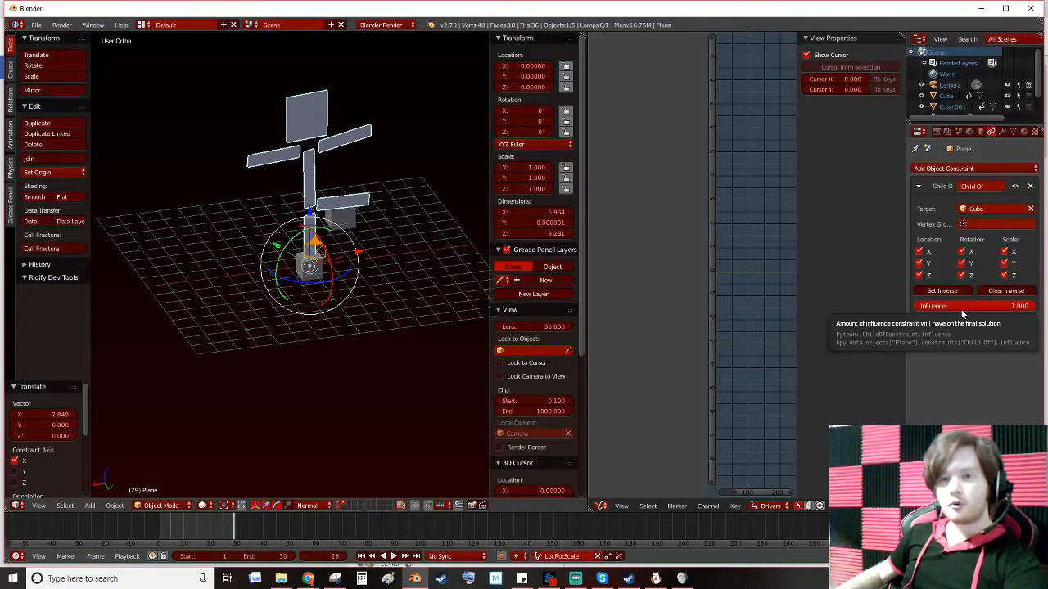
drag(1015, 306, 920, 308)
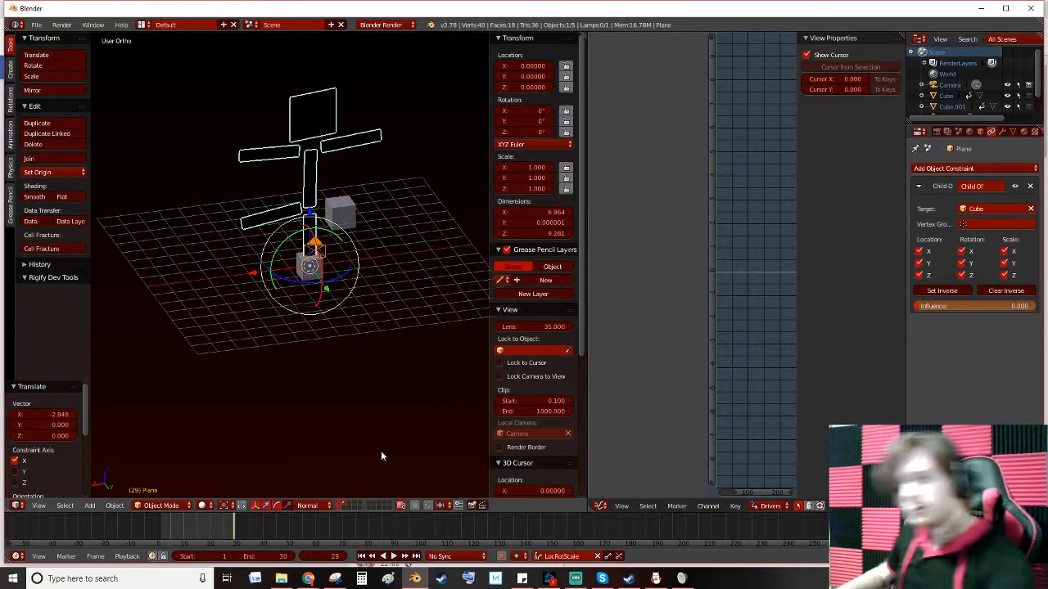
drag(238, 536, 181, 526)
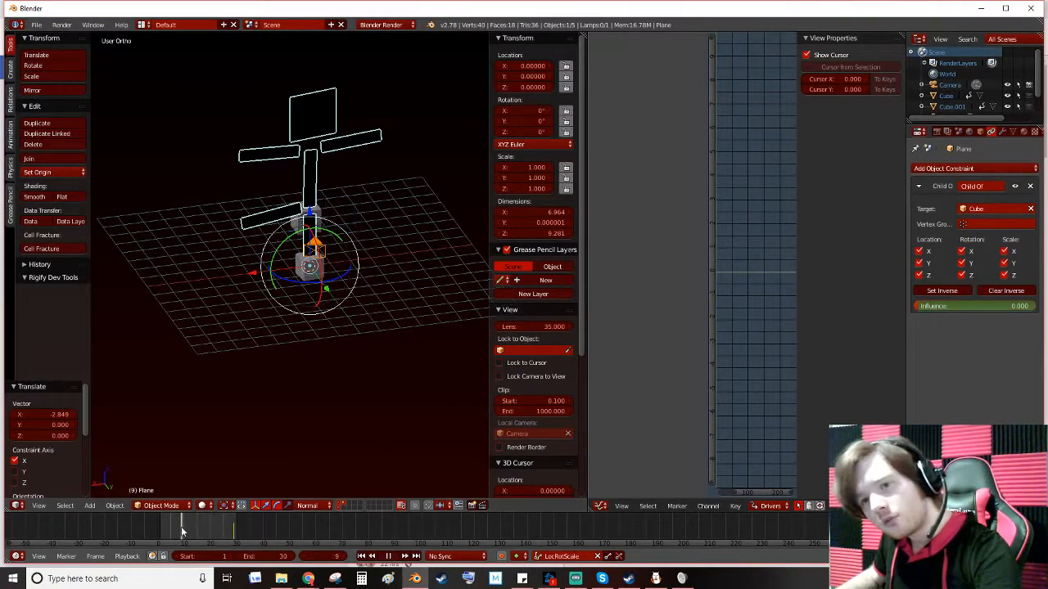
drag(924, 307, 1038, 309)
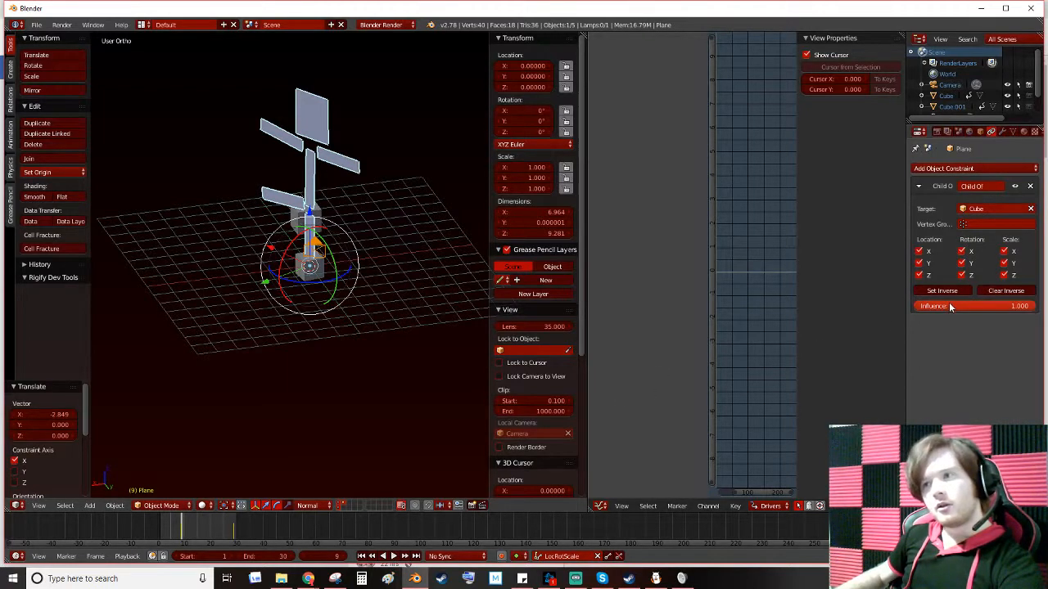
Move Cube.001 by about -6.69 along X, 1.74 along Y and 0.68 along Z to turn the attached figure
right_click(318, 221)
key(g)
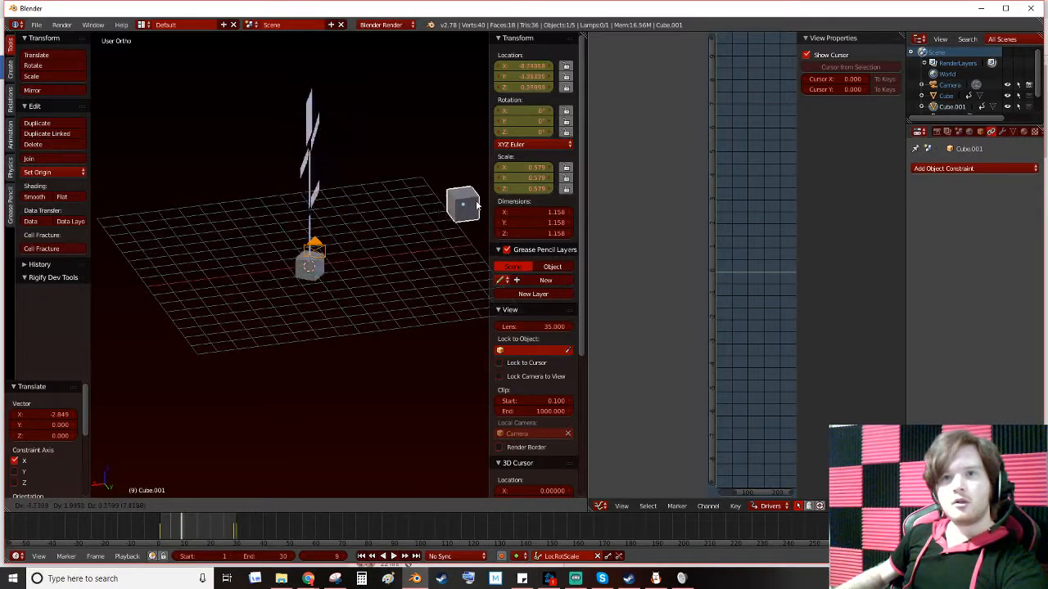
click(329, 213)
Select the plane figure and keyframe its Child Of influence at 0 on frame 10
right_click(314, 179)
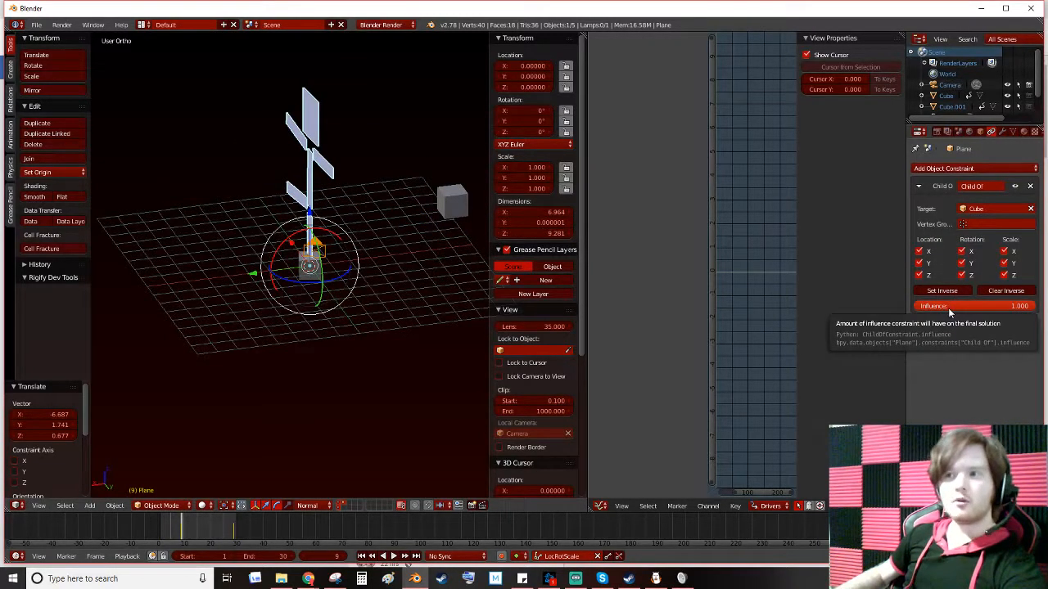
key(Right)
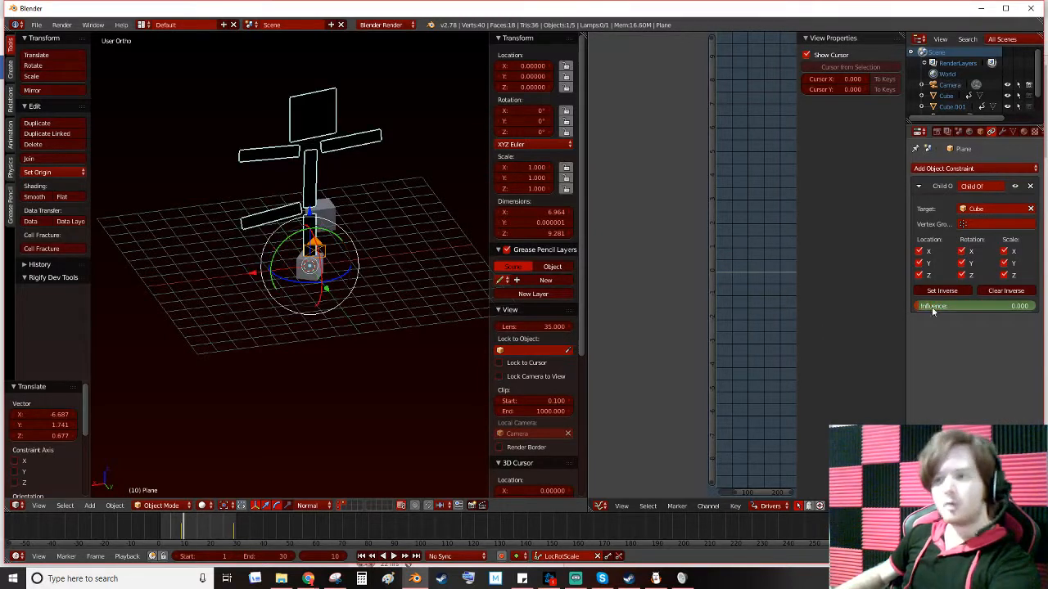
key(i)
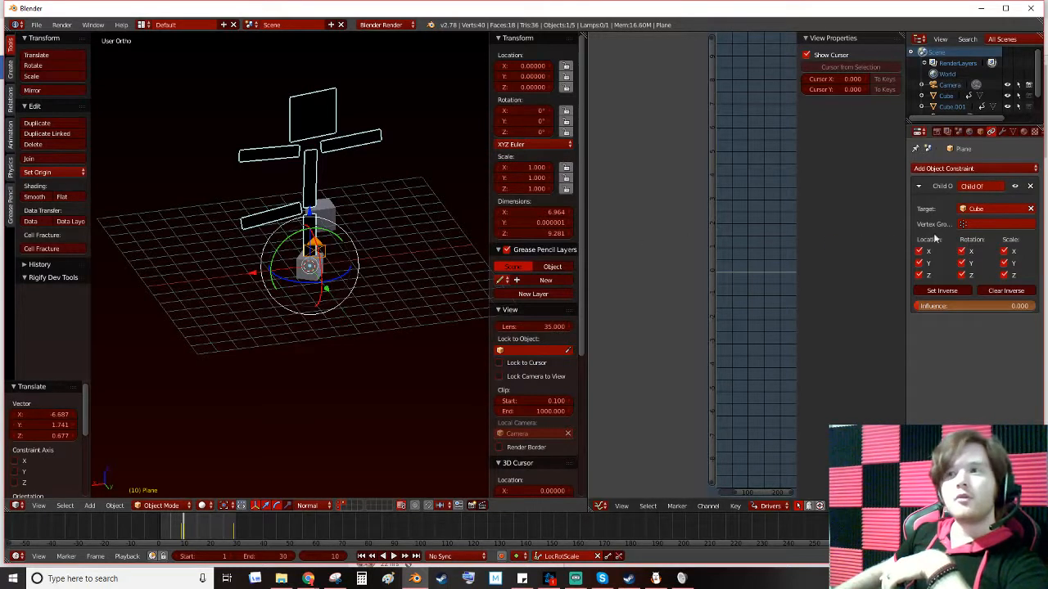
Collapse the plane figure's Child Of constraint and rename it thatspinningattack
click(919, 187)
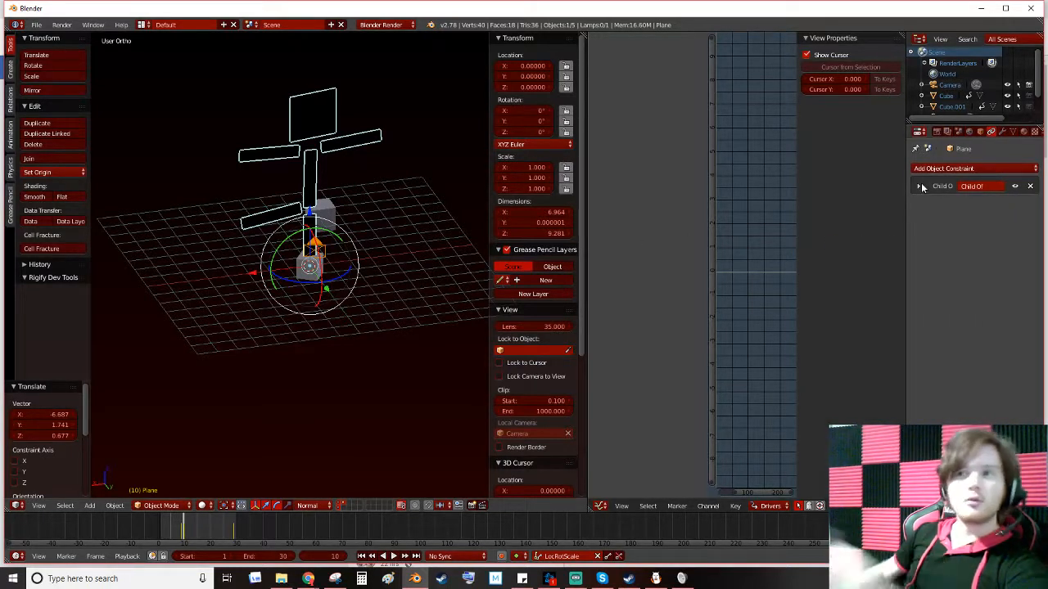
click(980, 186)
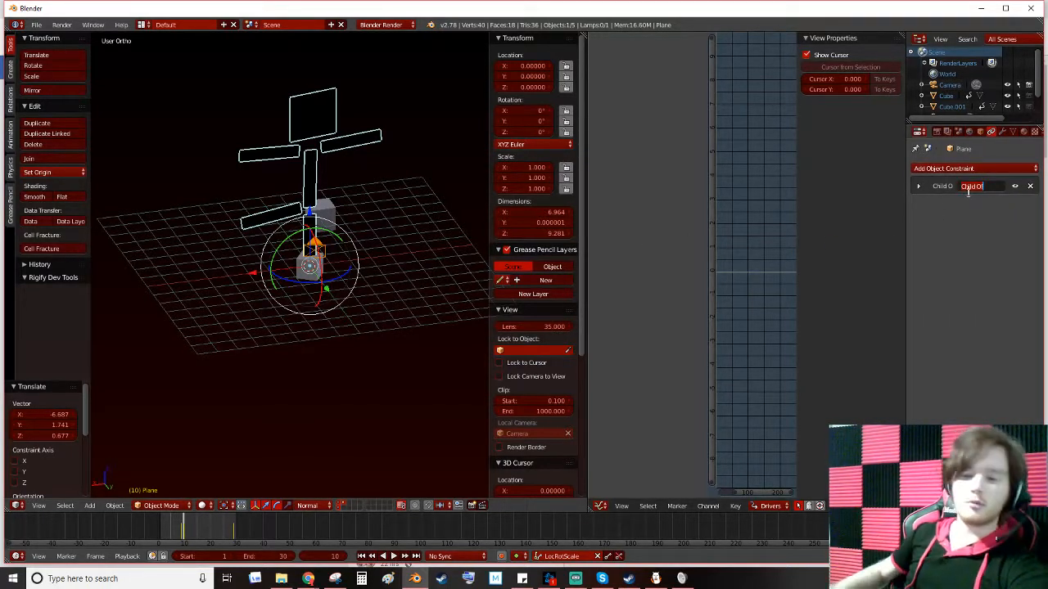
text(thatsp)
text(inningattack)
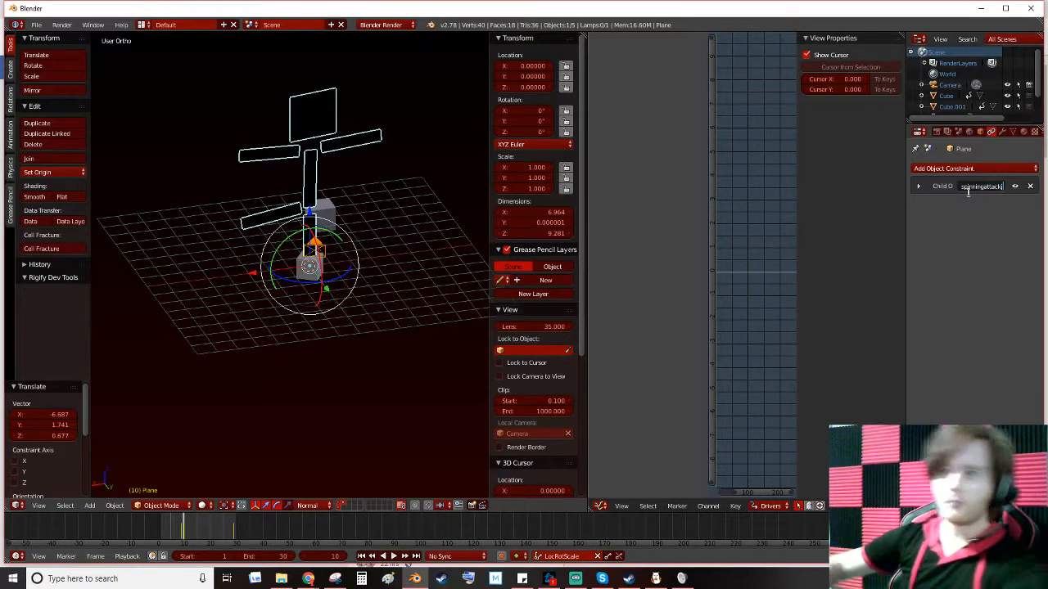
key(Return)
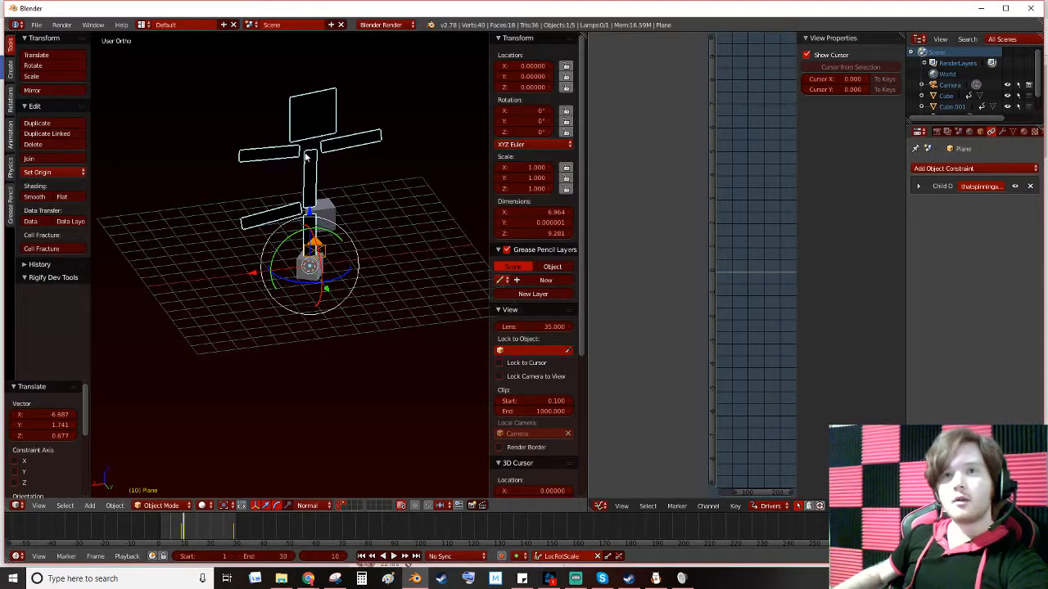
middle_drag(367, 270, 342, 260)
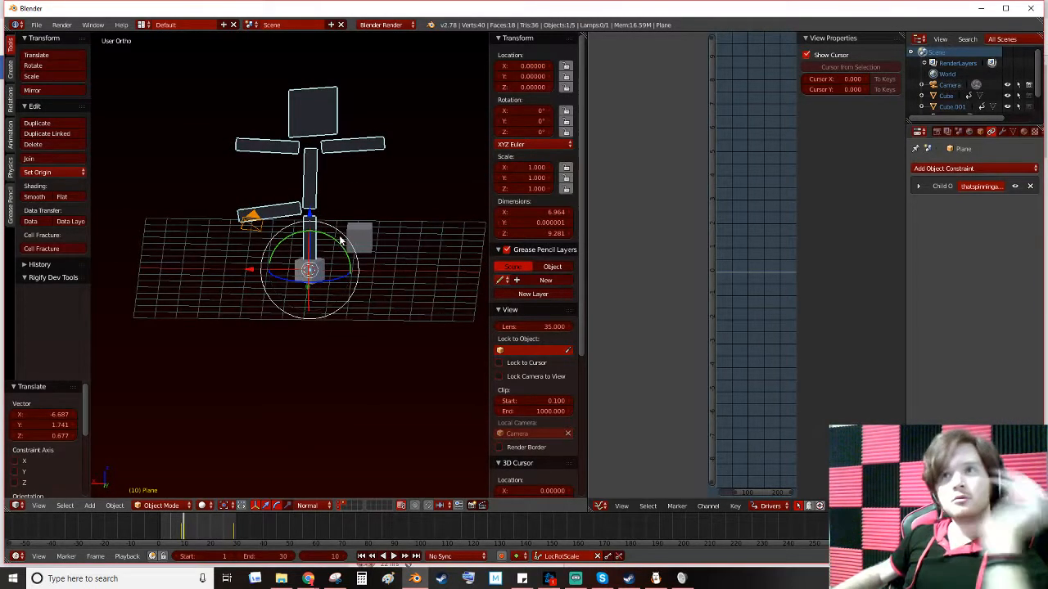